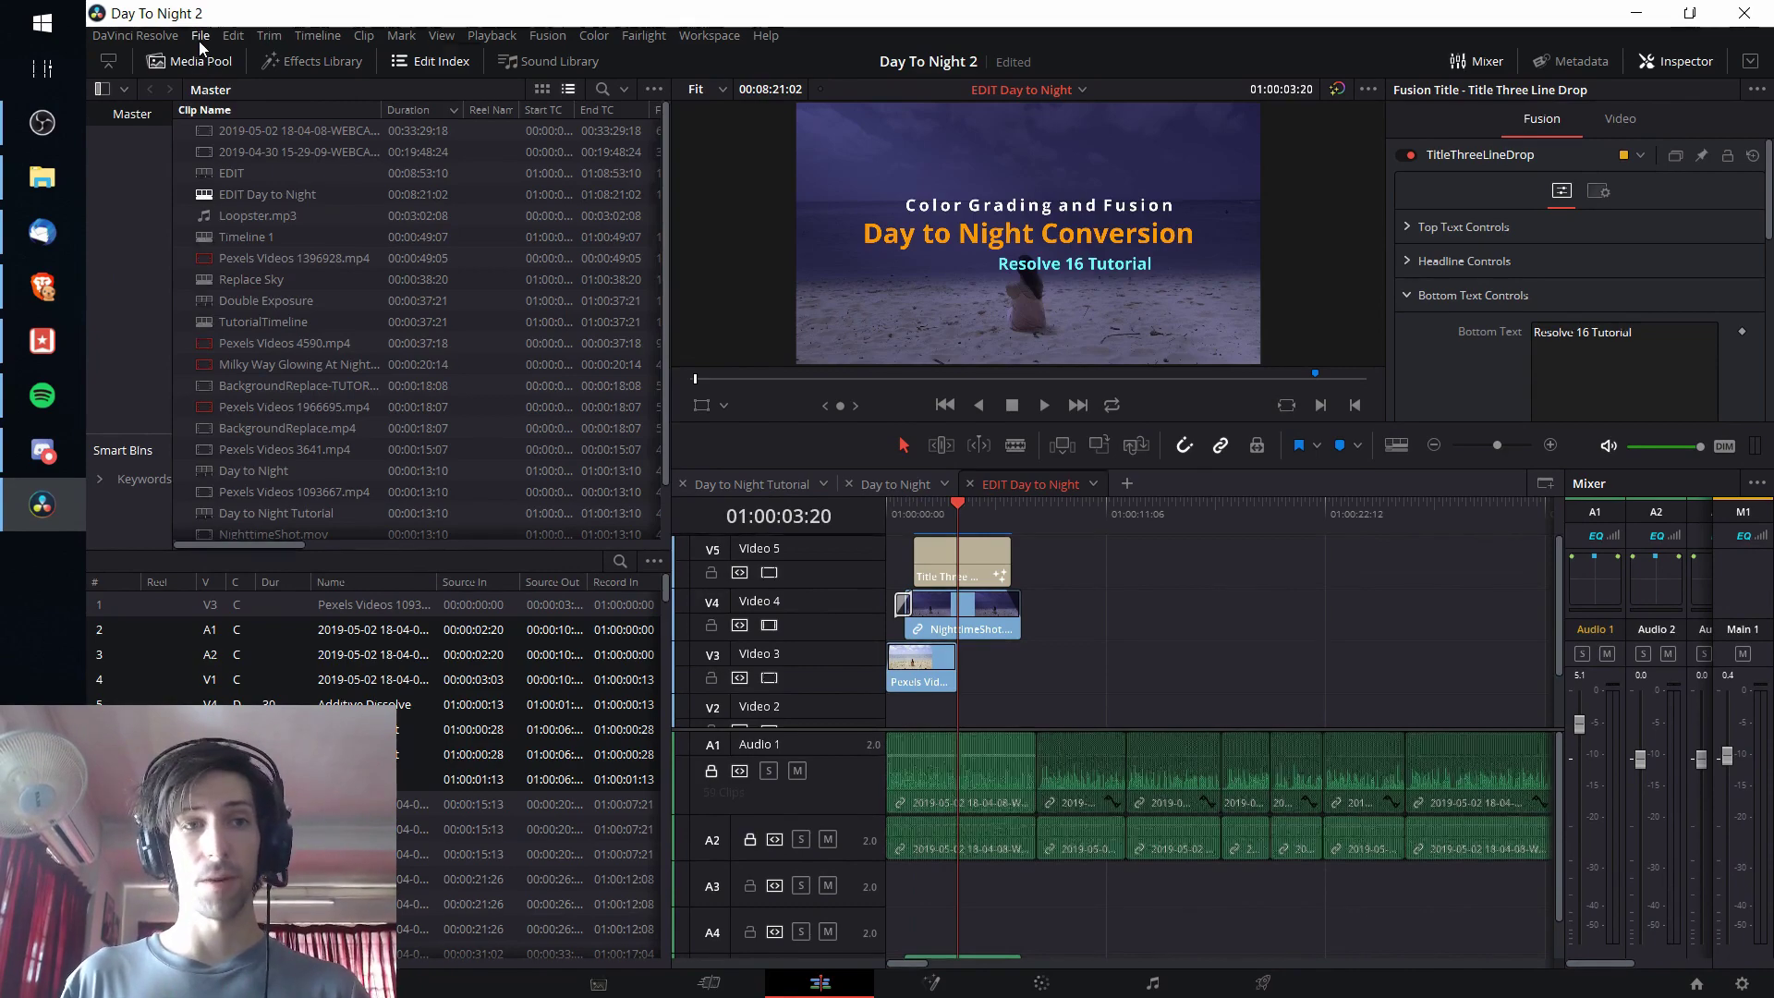
# - Show the File menu's Import Timeline submenu with its AAF, EDL and XML import options
pyautogui.click(199, 40)
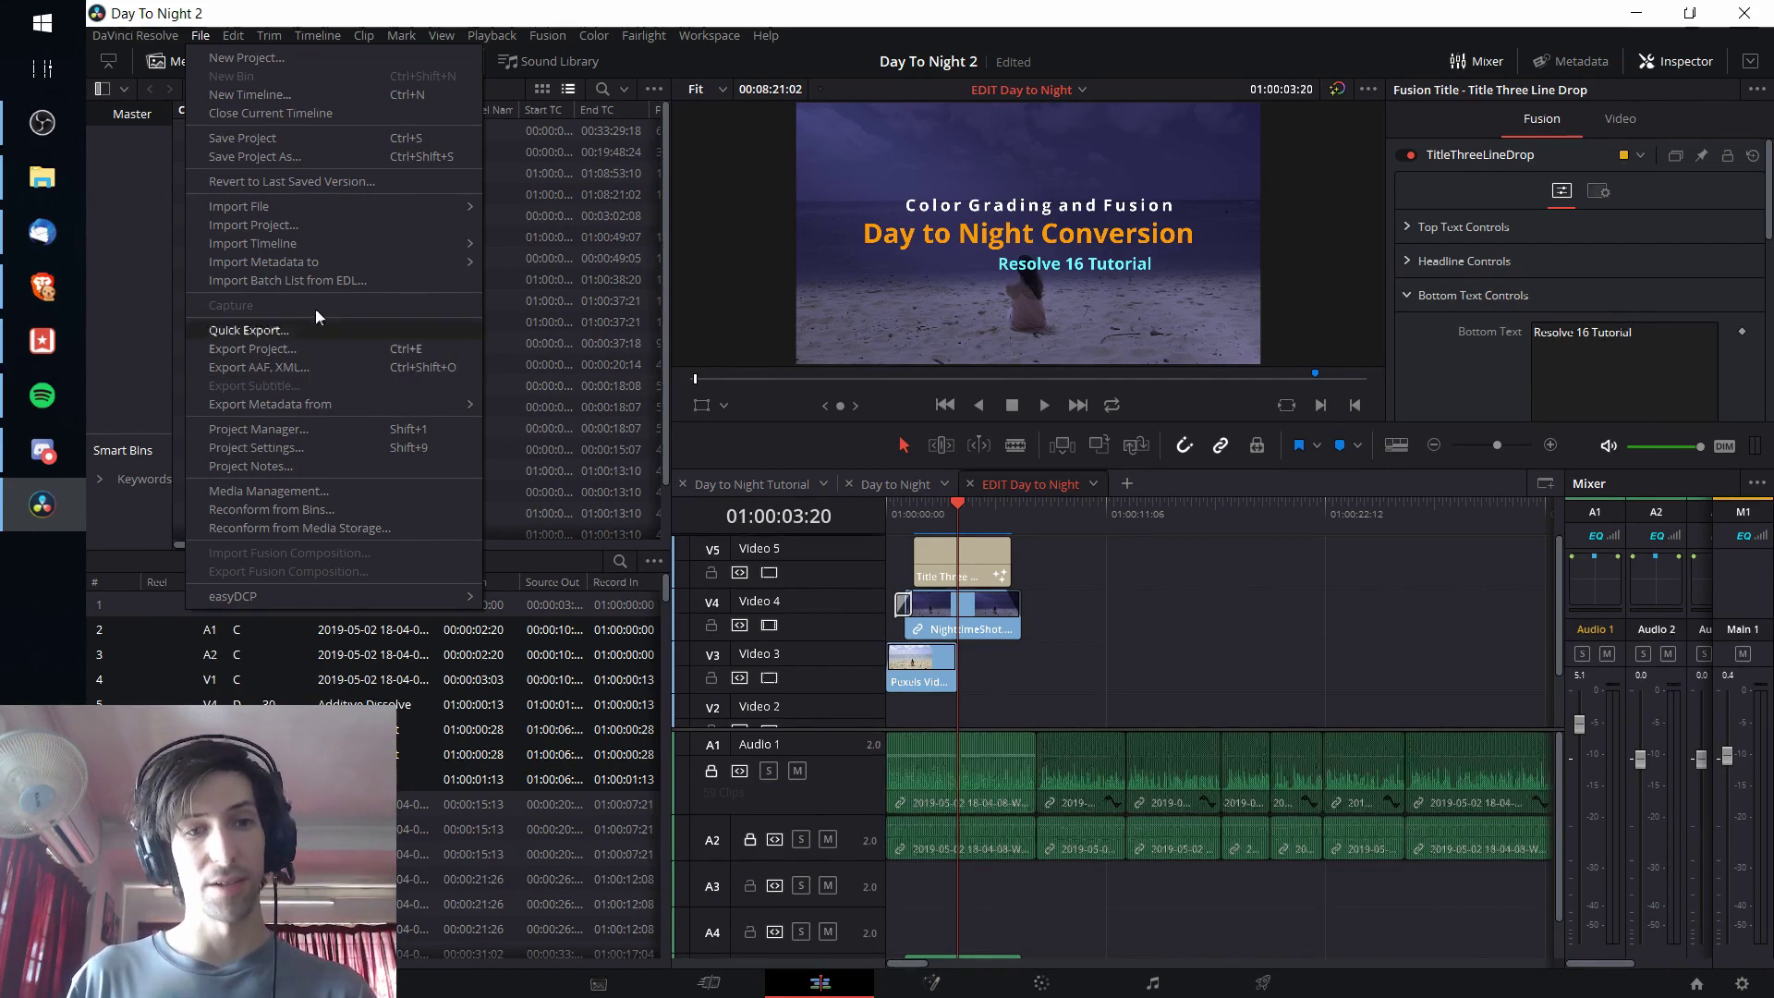
pyautogui.moveTo(322, 248)
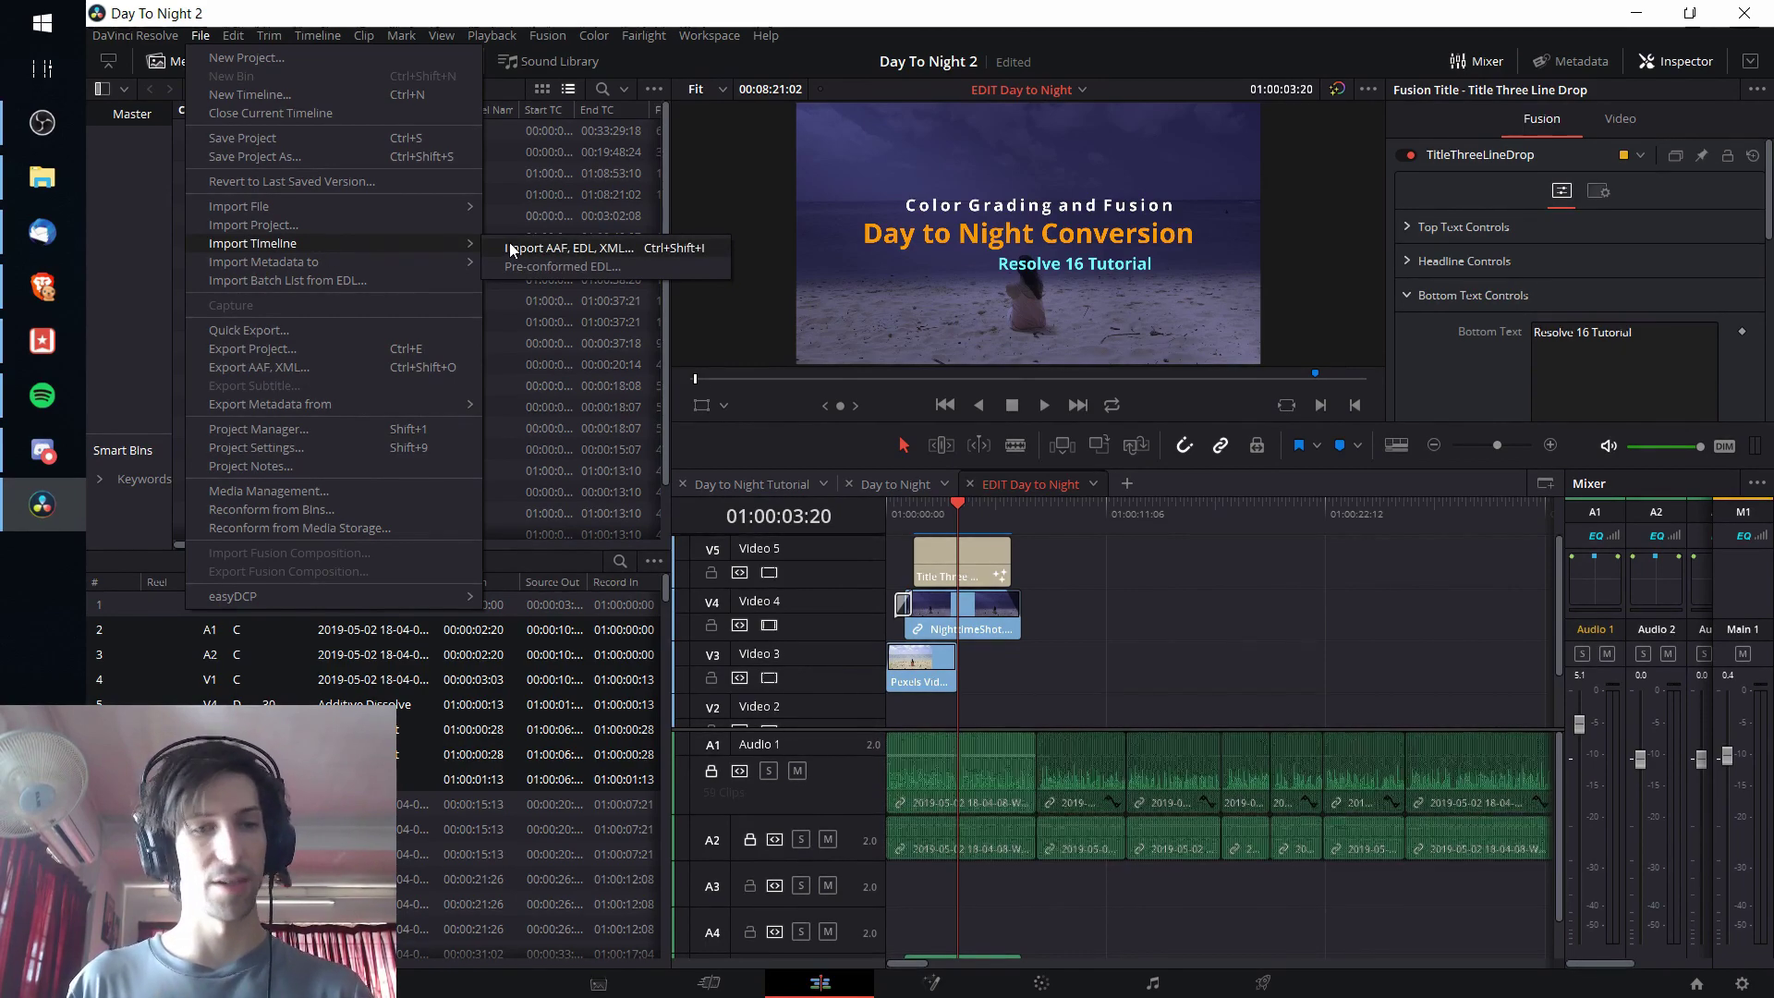
# - Open the Export Timeline dialog for EDIT Day to Night (Resolve).fcpxml and list its file formats
pyautogui.click(370, 368)
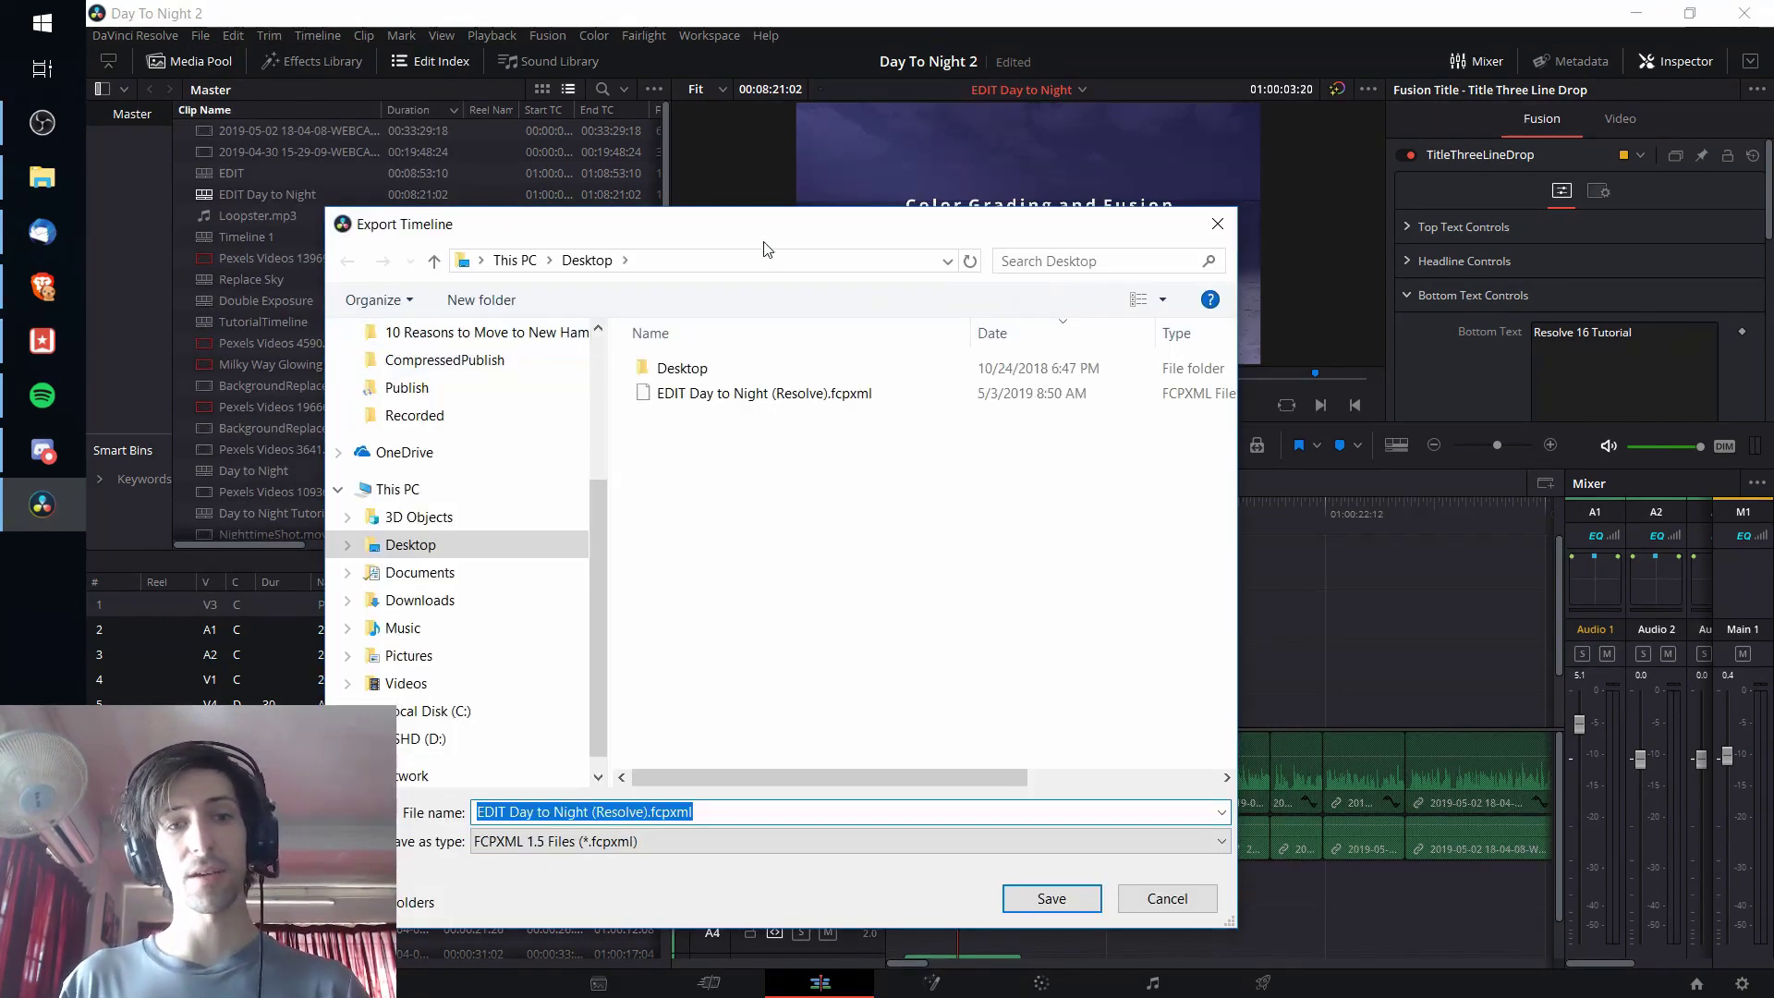
pyautogui.moveTo(771, 237); pyautogui.dragTo(816, 181)
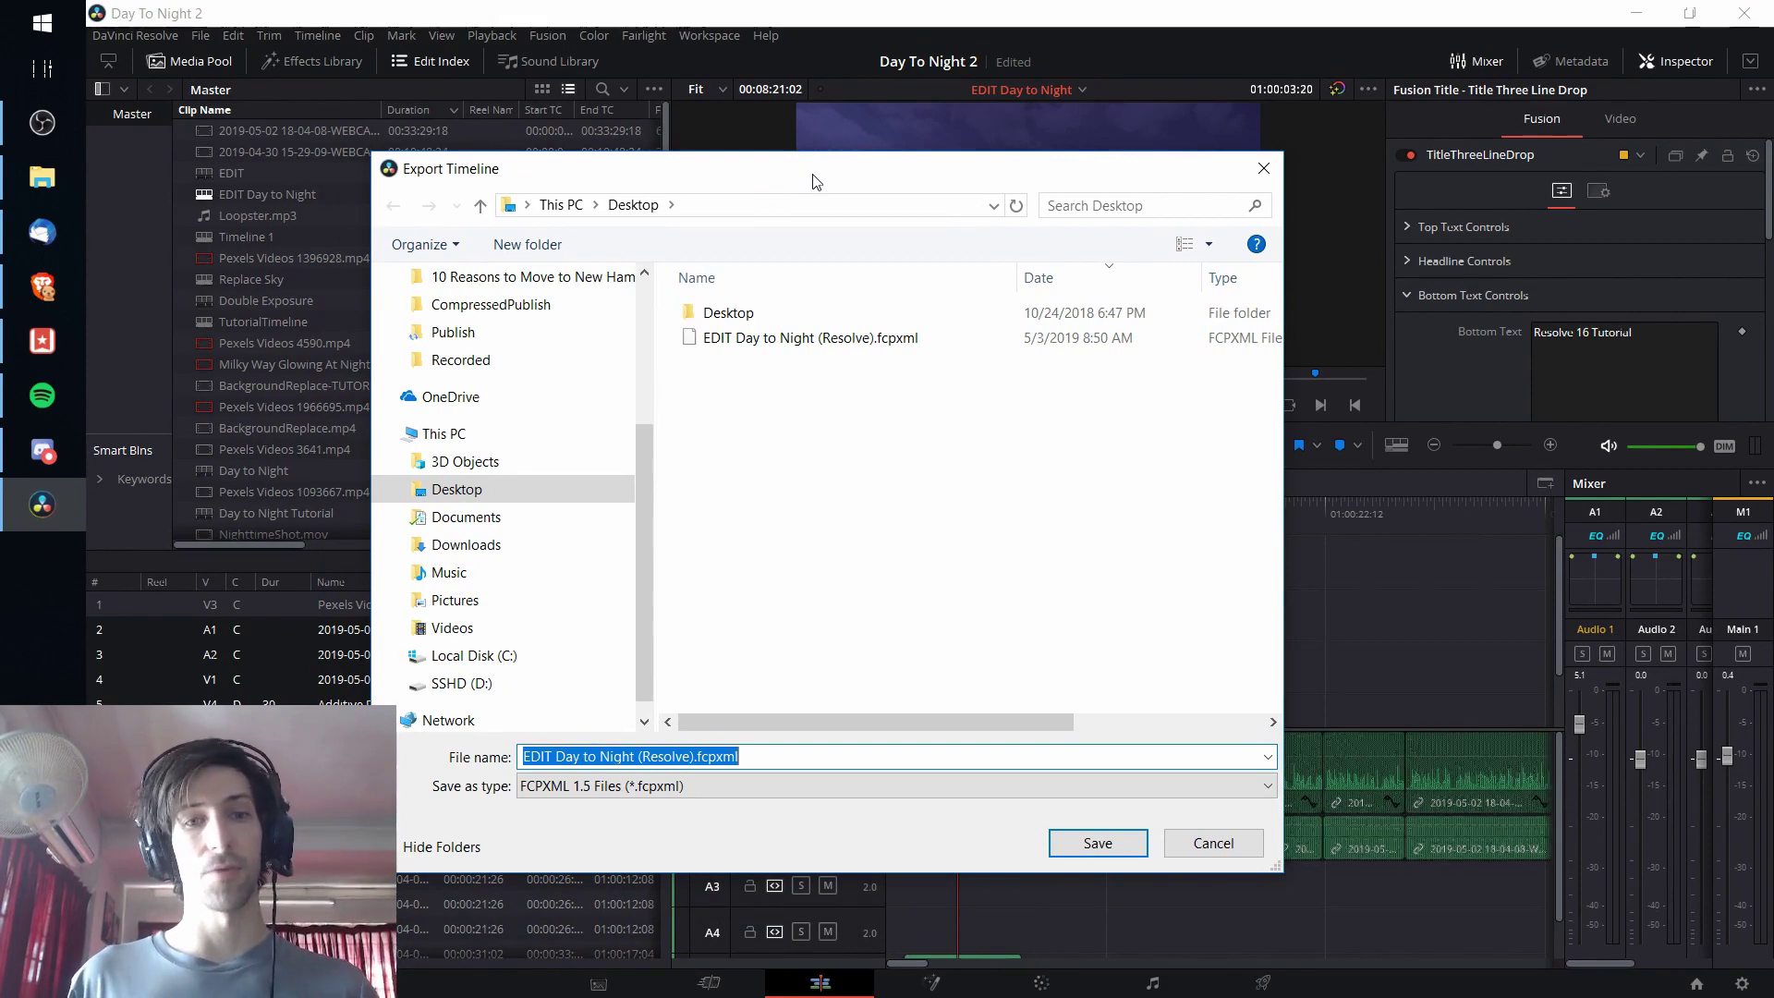
pyautogui.click(810, 679)
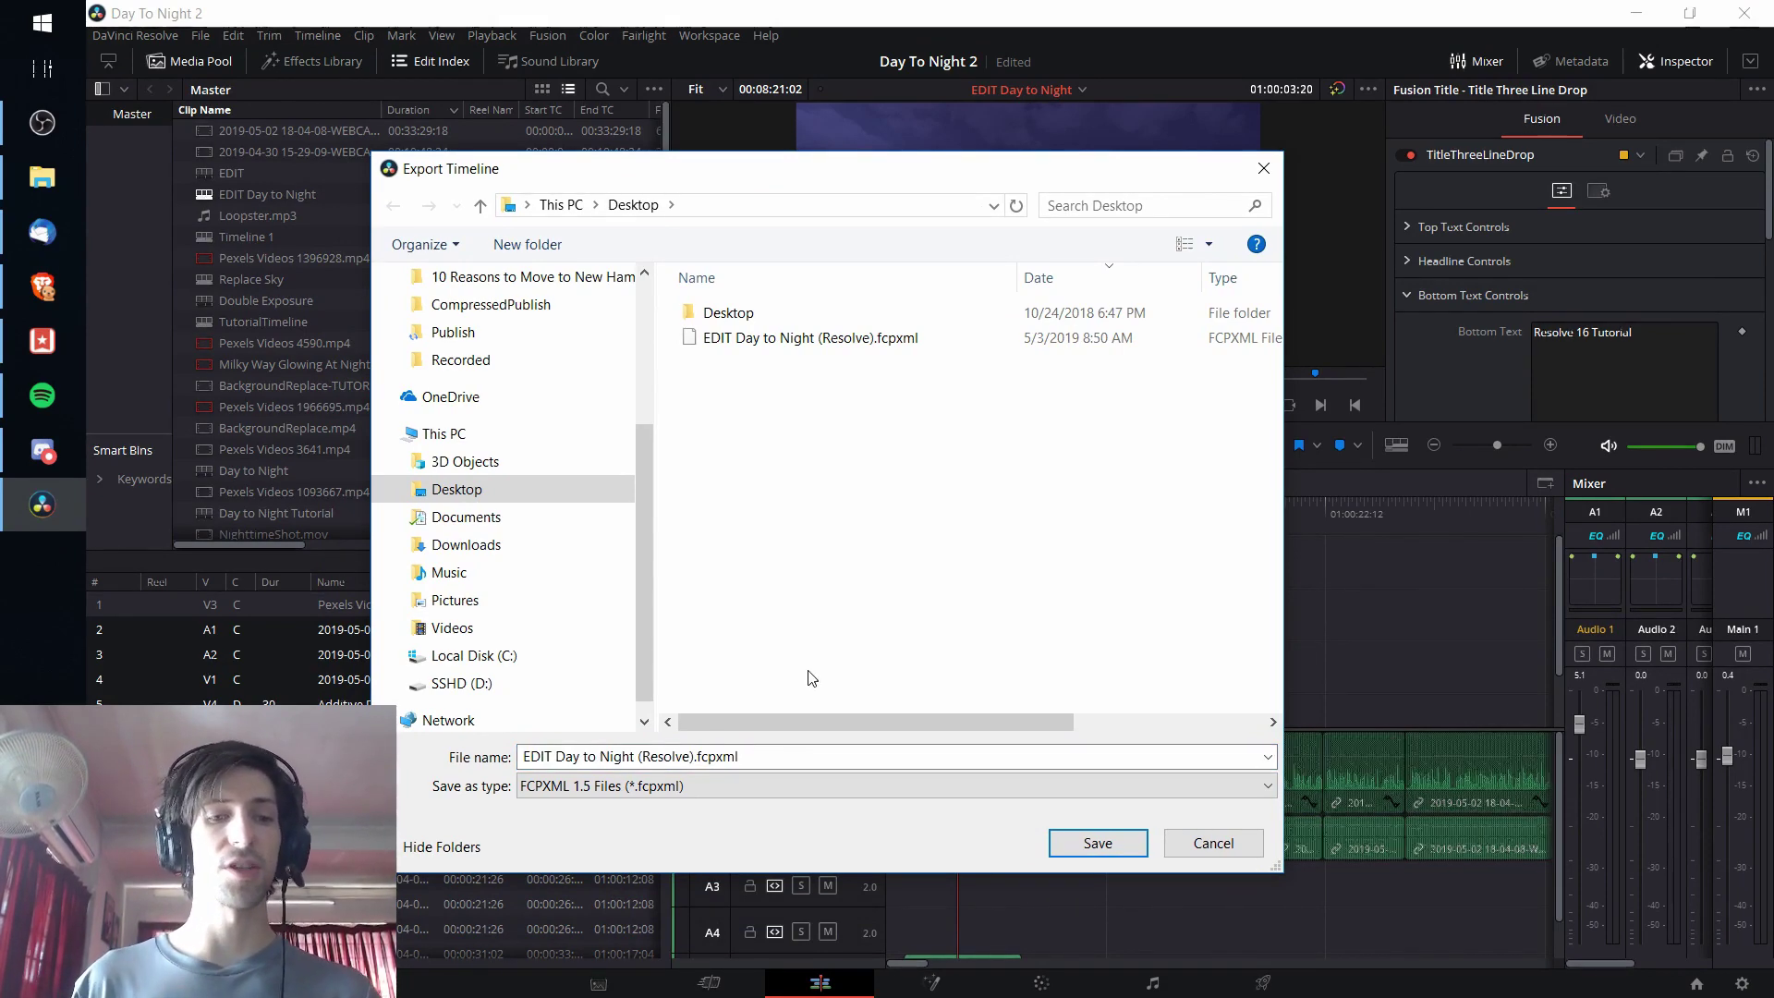
pyautogui.click(680, 791)
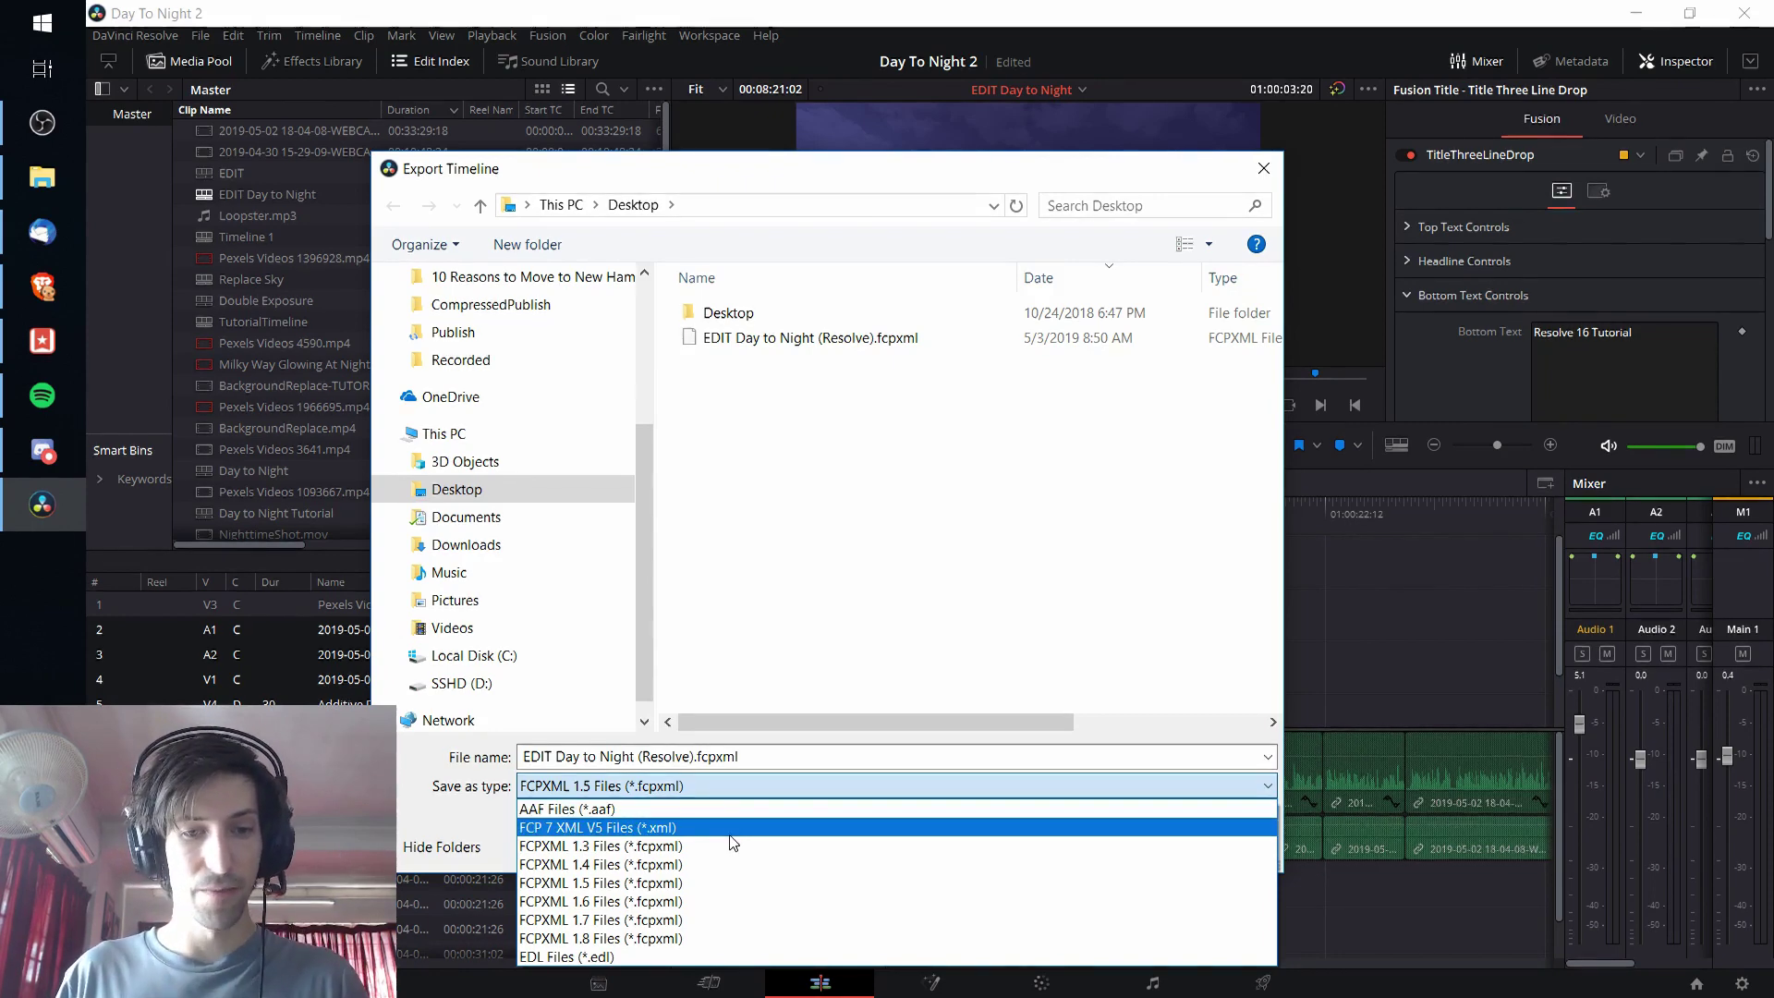
# - Choose FCP 7 XML V5 as the type, rename the file TUTORIAL.xml, and save it to the Desktop
pyautogui.click(729, 829)
pyautogui.click(706, 785)
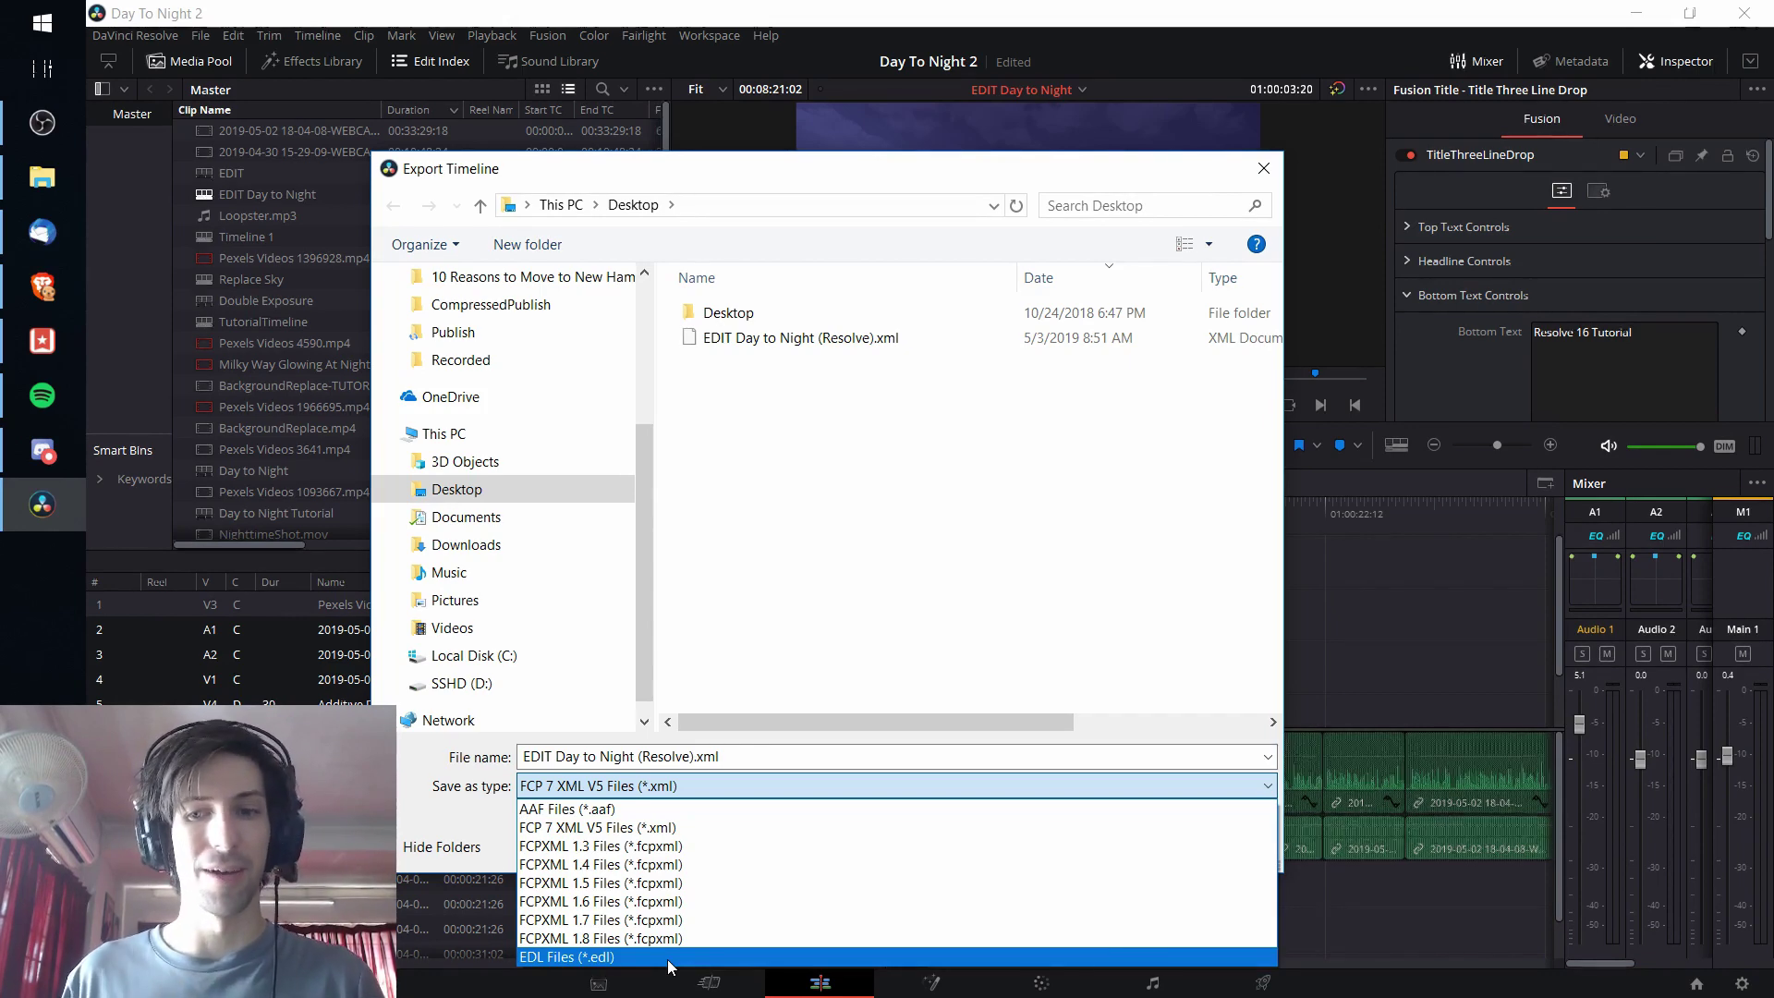
pyautogui.click(685, 827)
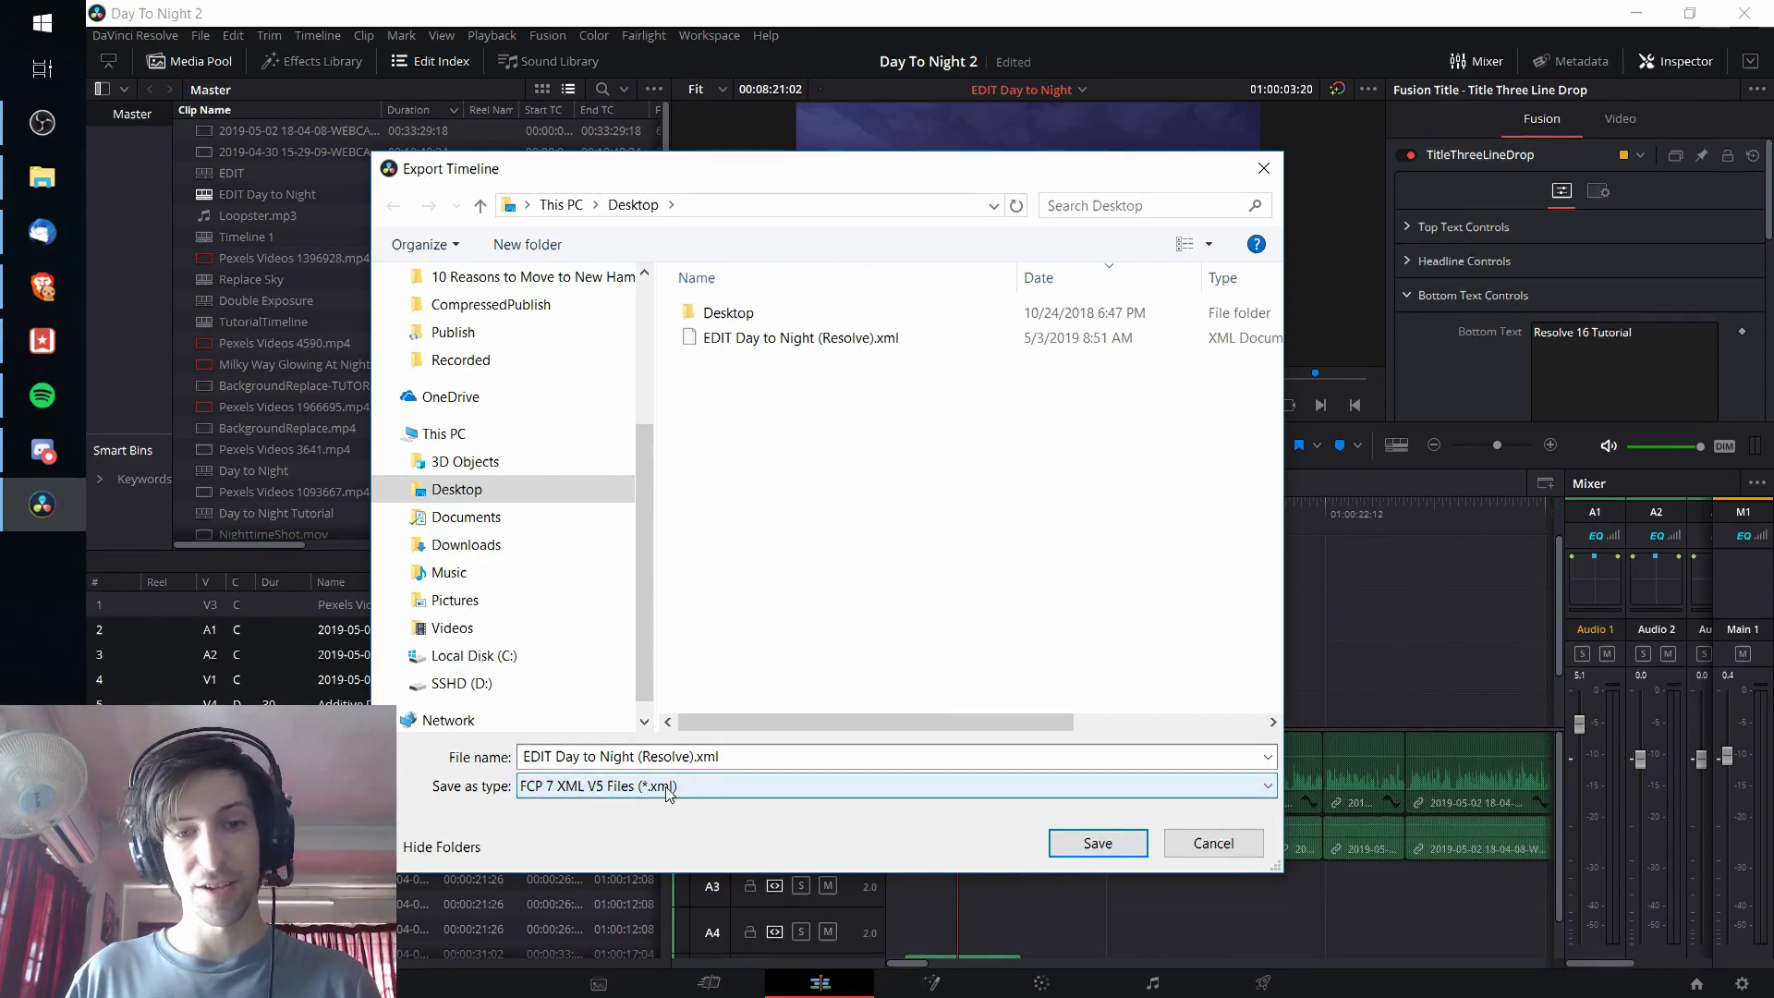
pyautogui.click(749, 756)
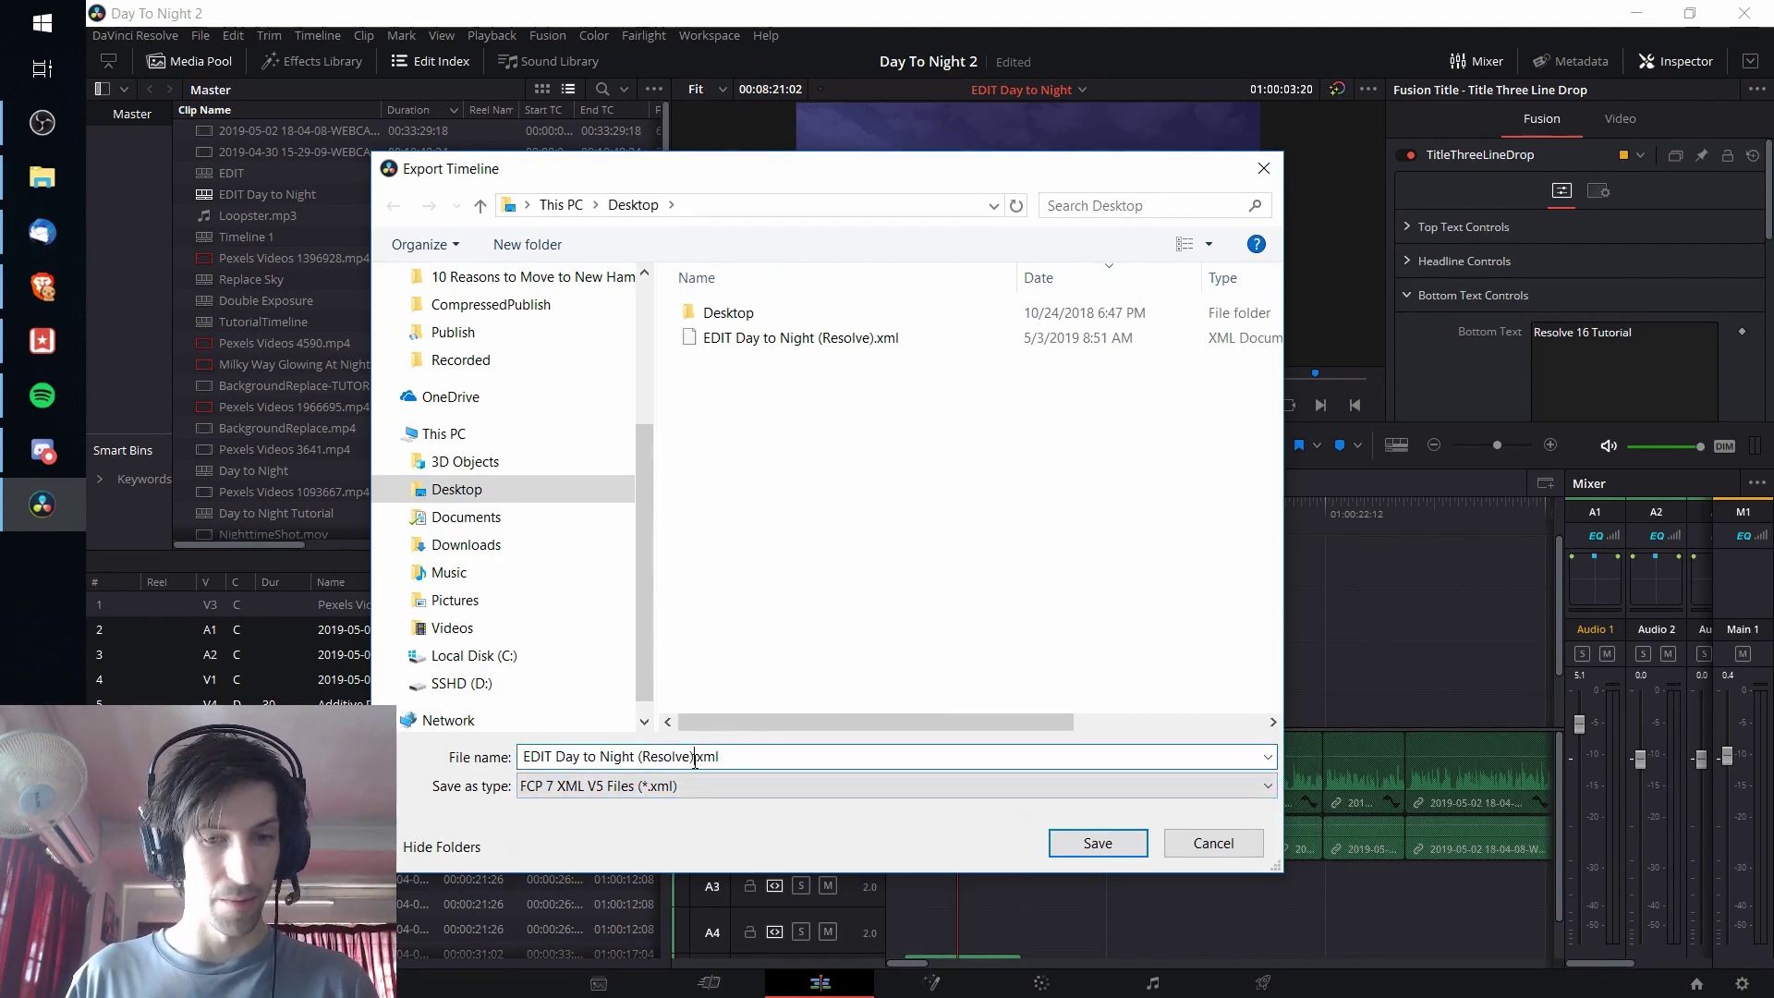
pyautogui.moveTo(695, 755); pyautogui.dragTo(523, 756)
pyautogui.write('TUTORIAL')
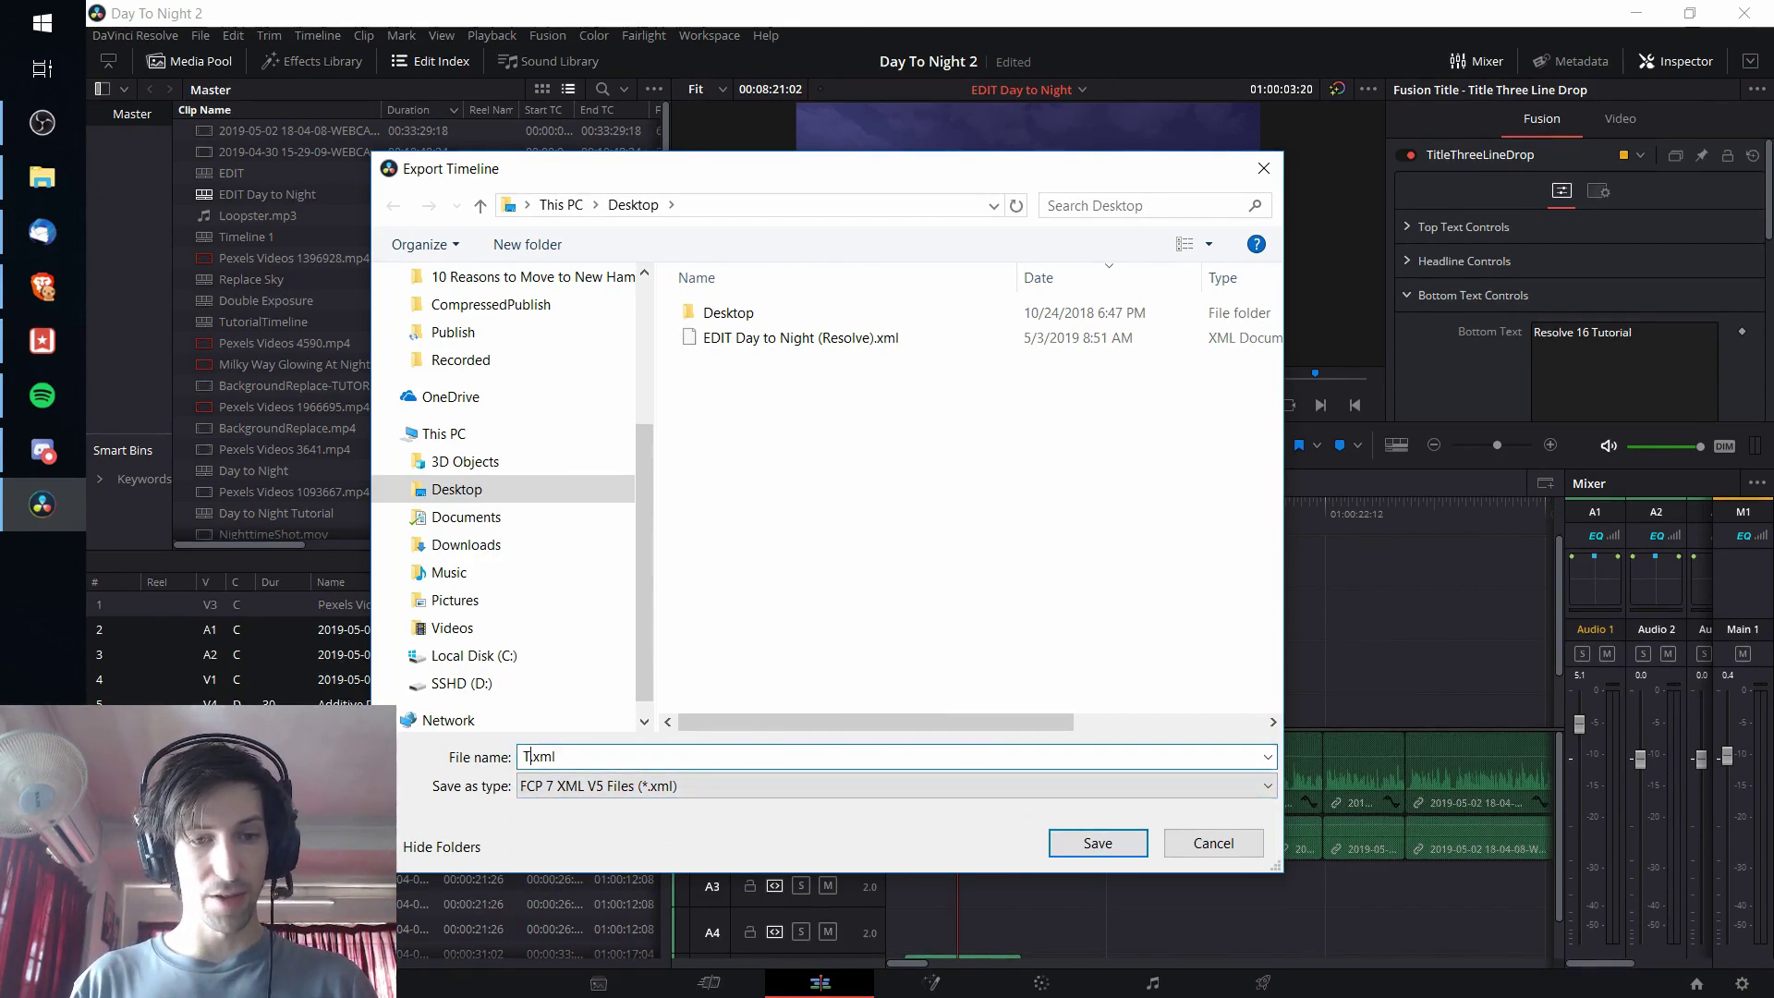
pyautogui.hotkey('ctrl', 'a')
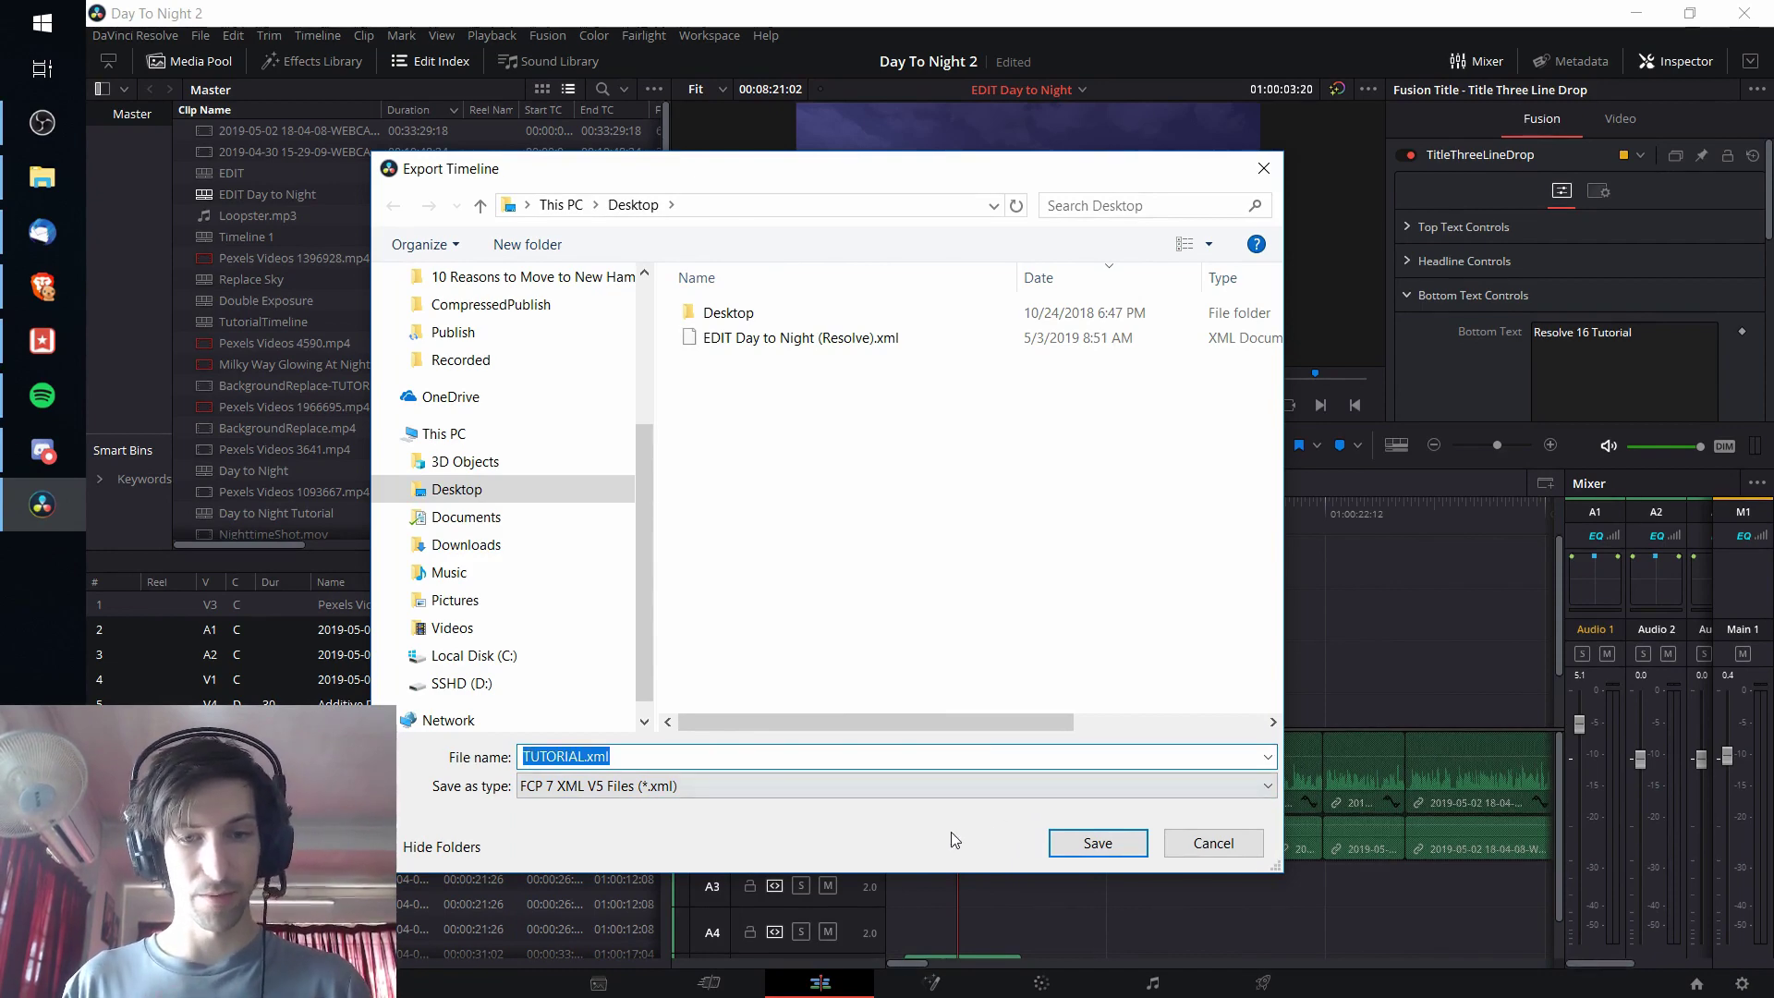
pyautogui.click(1092, 848)
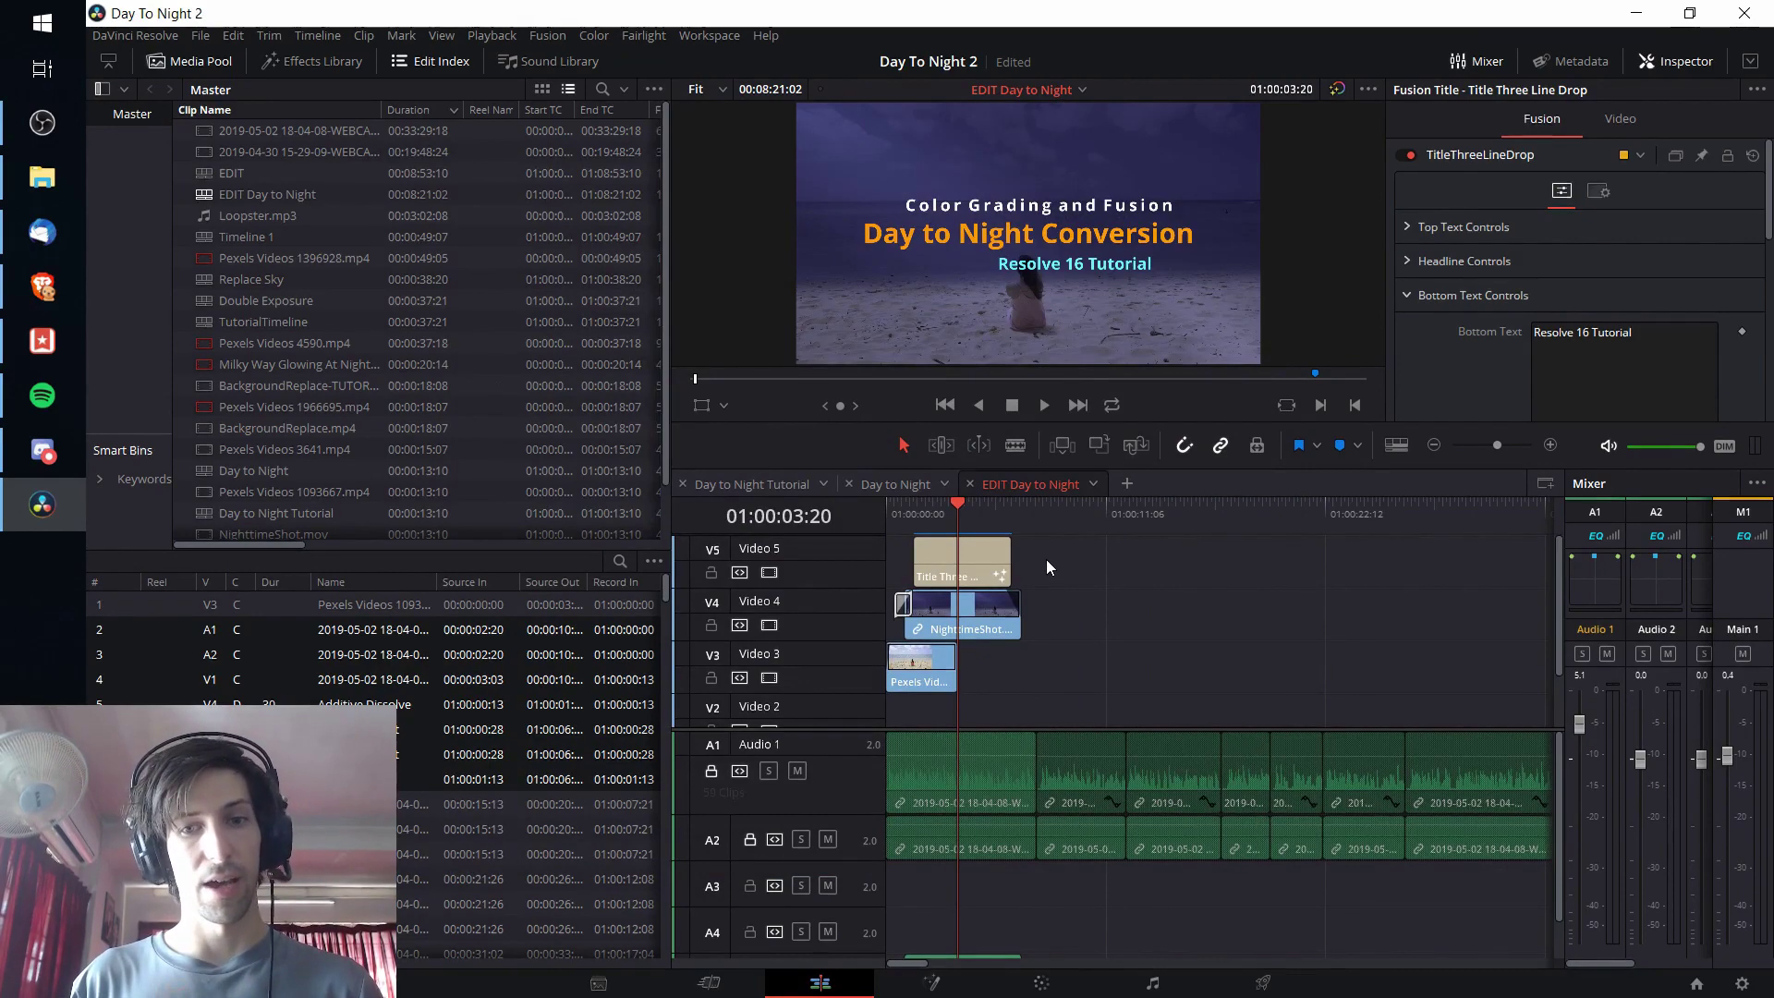
# - Select the Title Three Line Drop clip on Video 5 and view its node graph on the Fusion page
pyautogui.click(1005, 565)
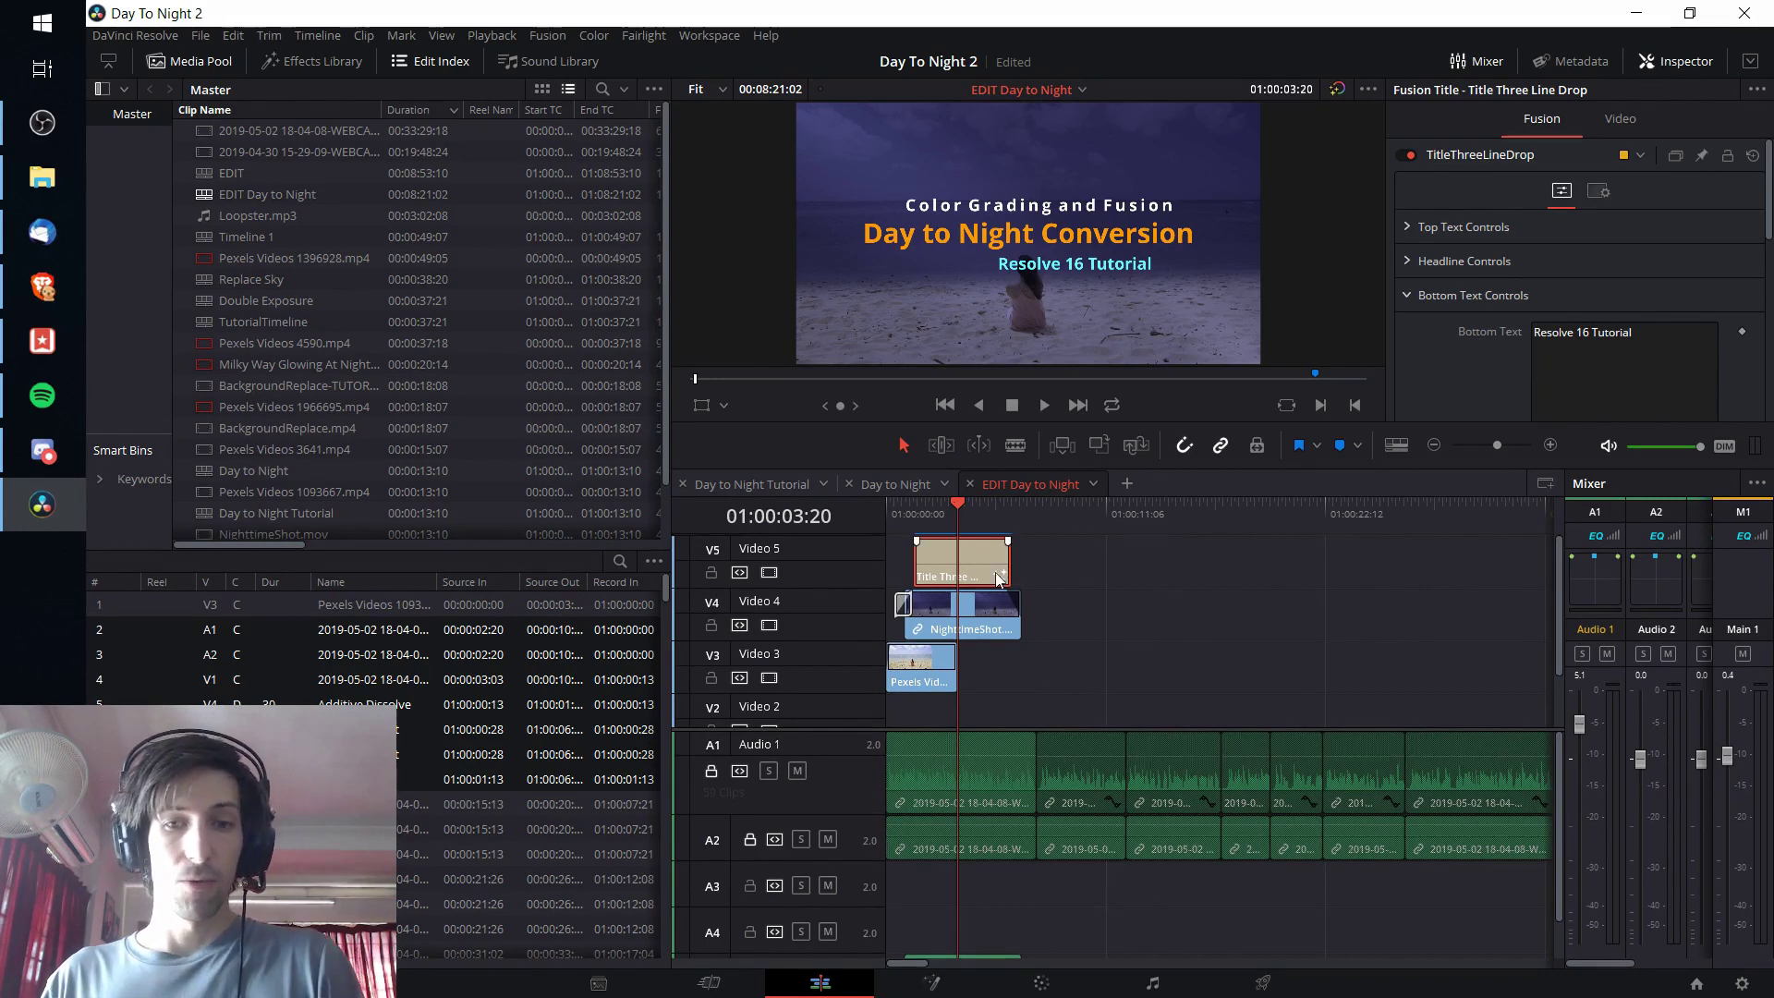
pyautogui.moveTo(994, 560)
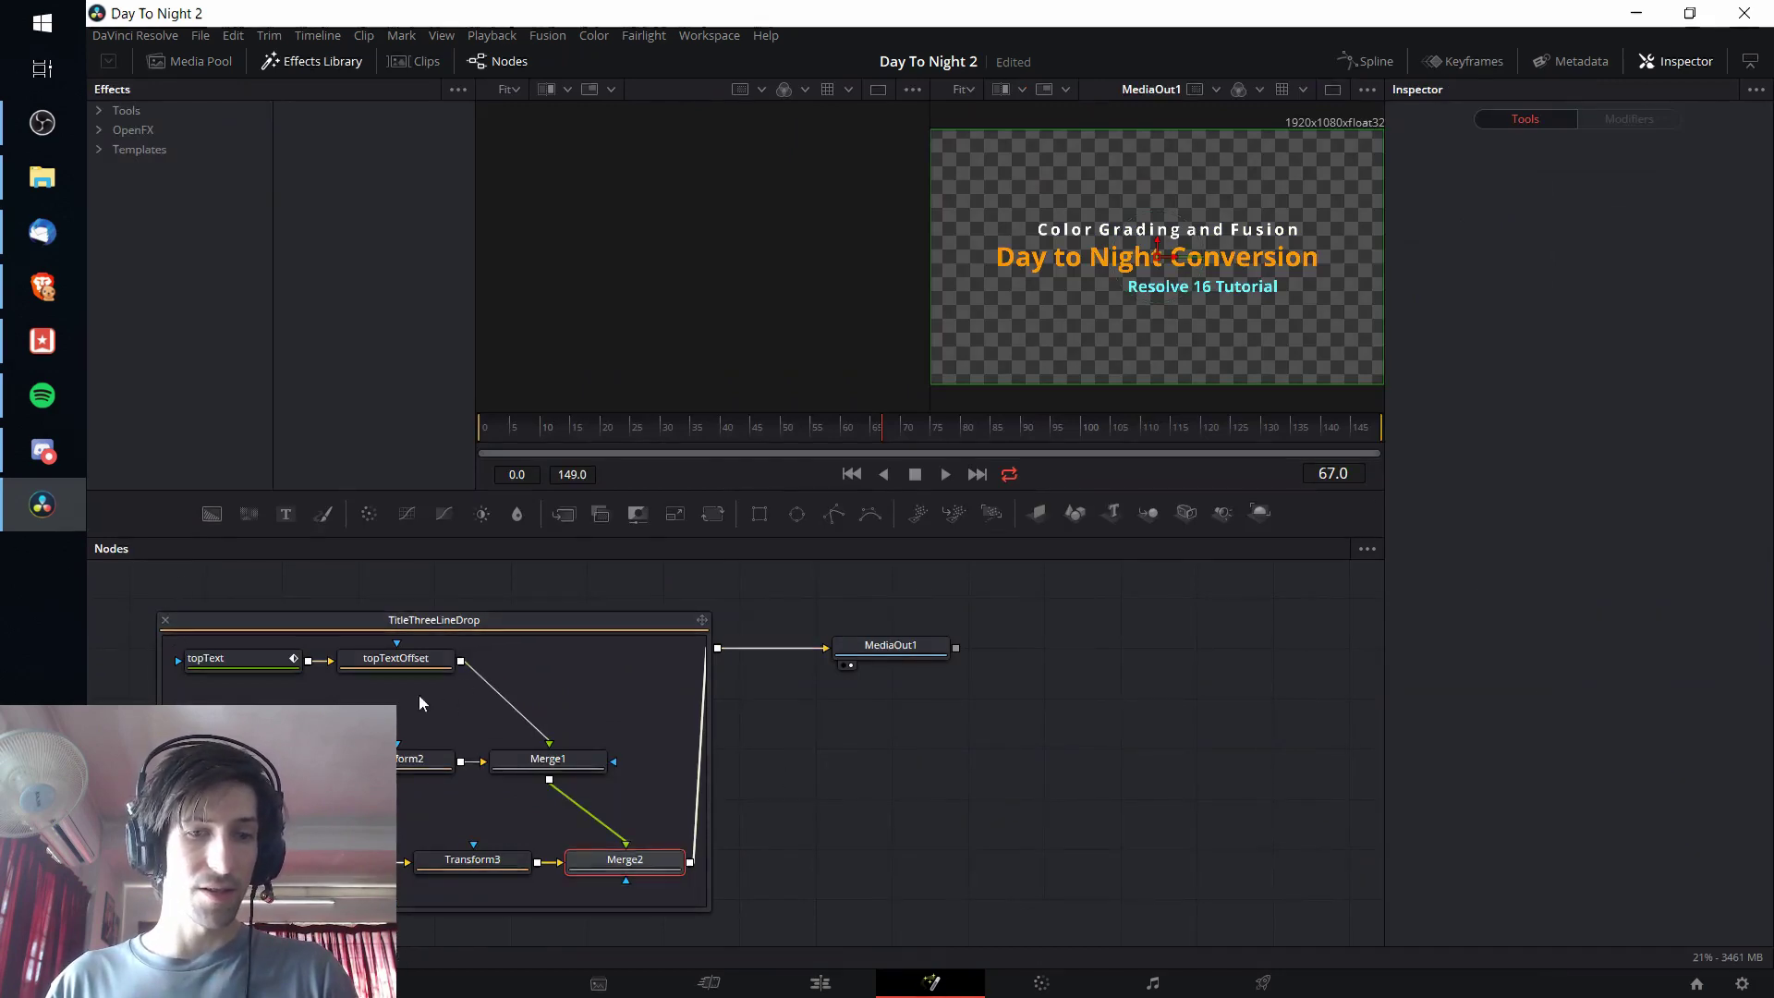
# - Collapse the TitleThreeLineDrop group into a single node placed beside MediaOut1
pyautogui.click(165, 620)
pyautogui.moveTo(423, 645); pyautogui.dragTo(496, 649)
pyautogui.hotkey('ctrl', 'a')
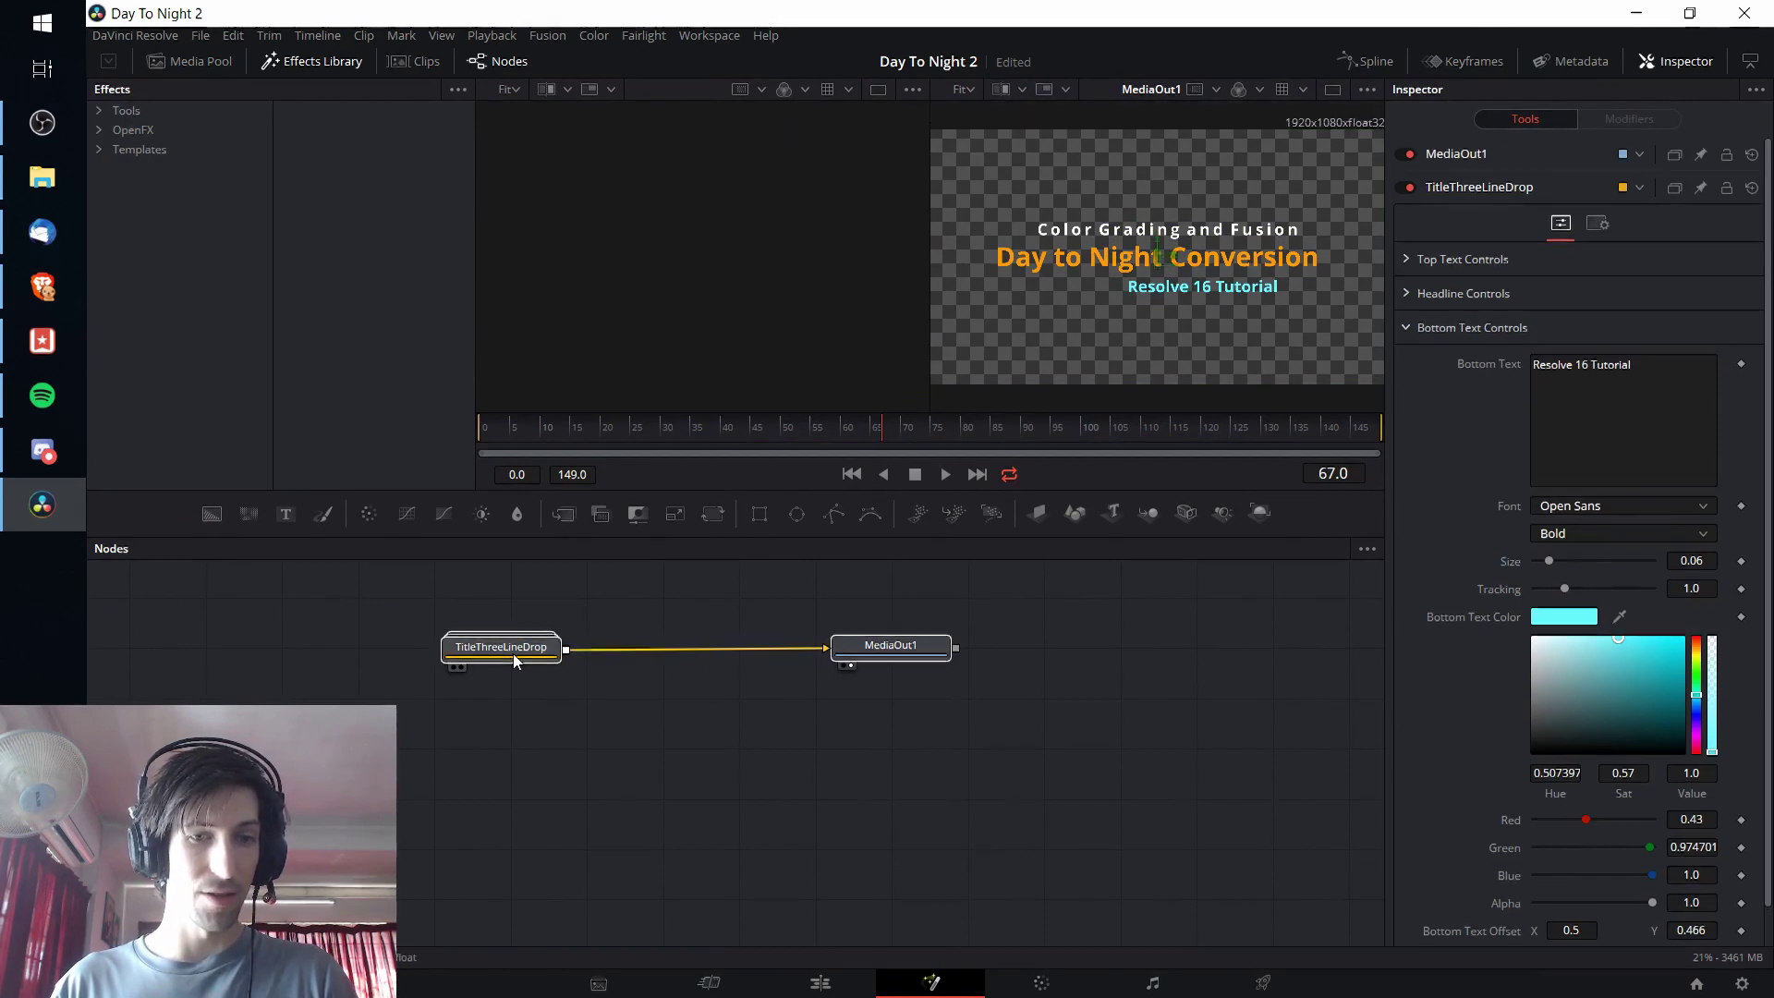
pyautogui.click(514, 660)
pyautogui.hotkey('ctrl', 'e')
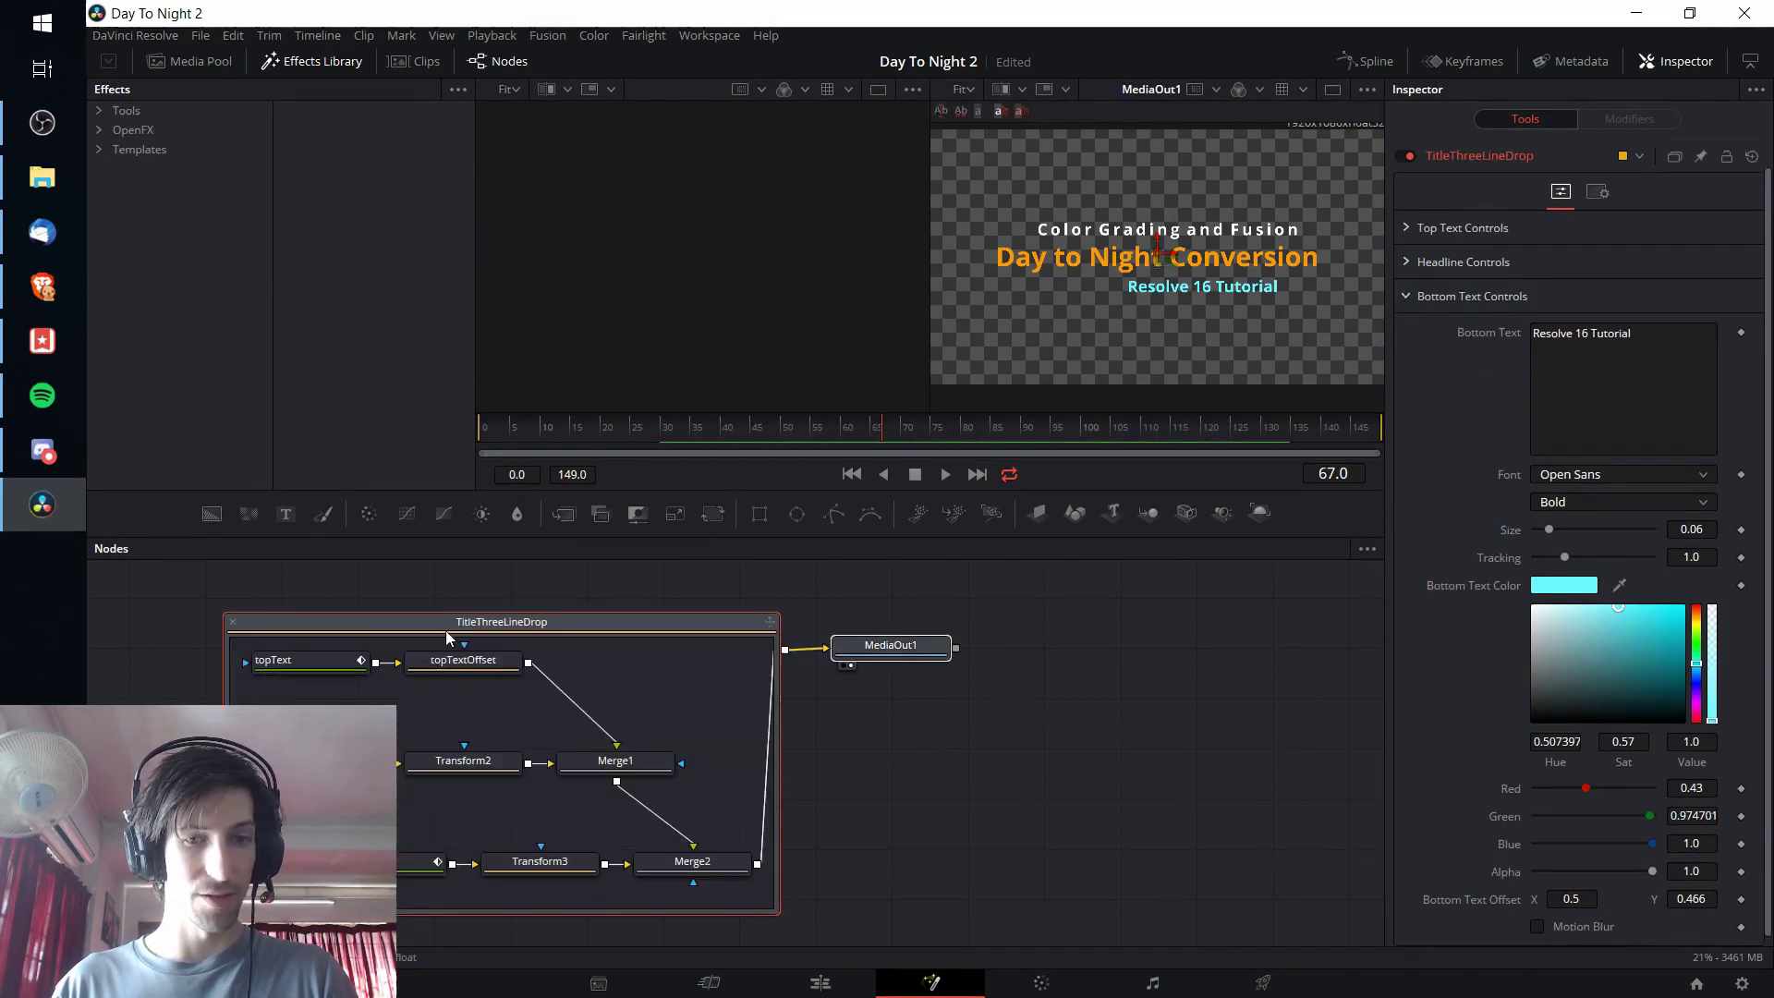
pyautogui.click(237, 626)
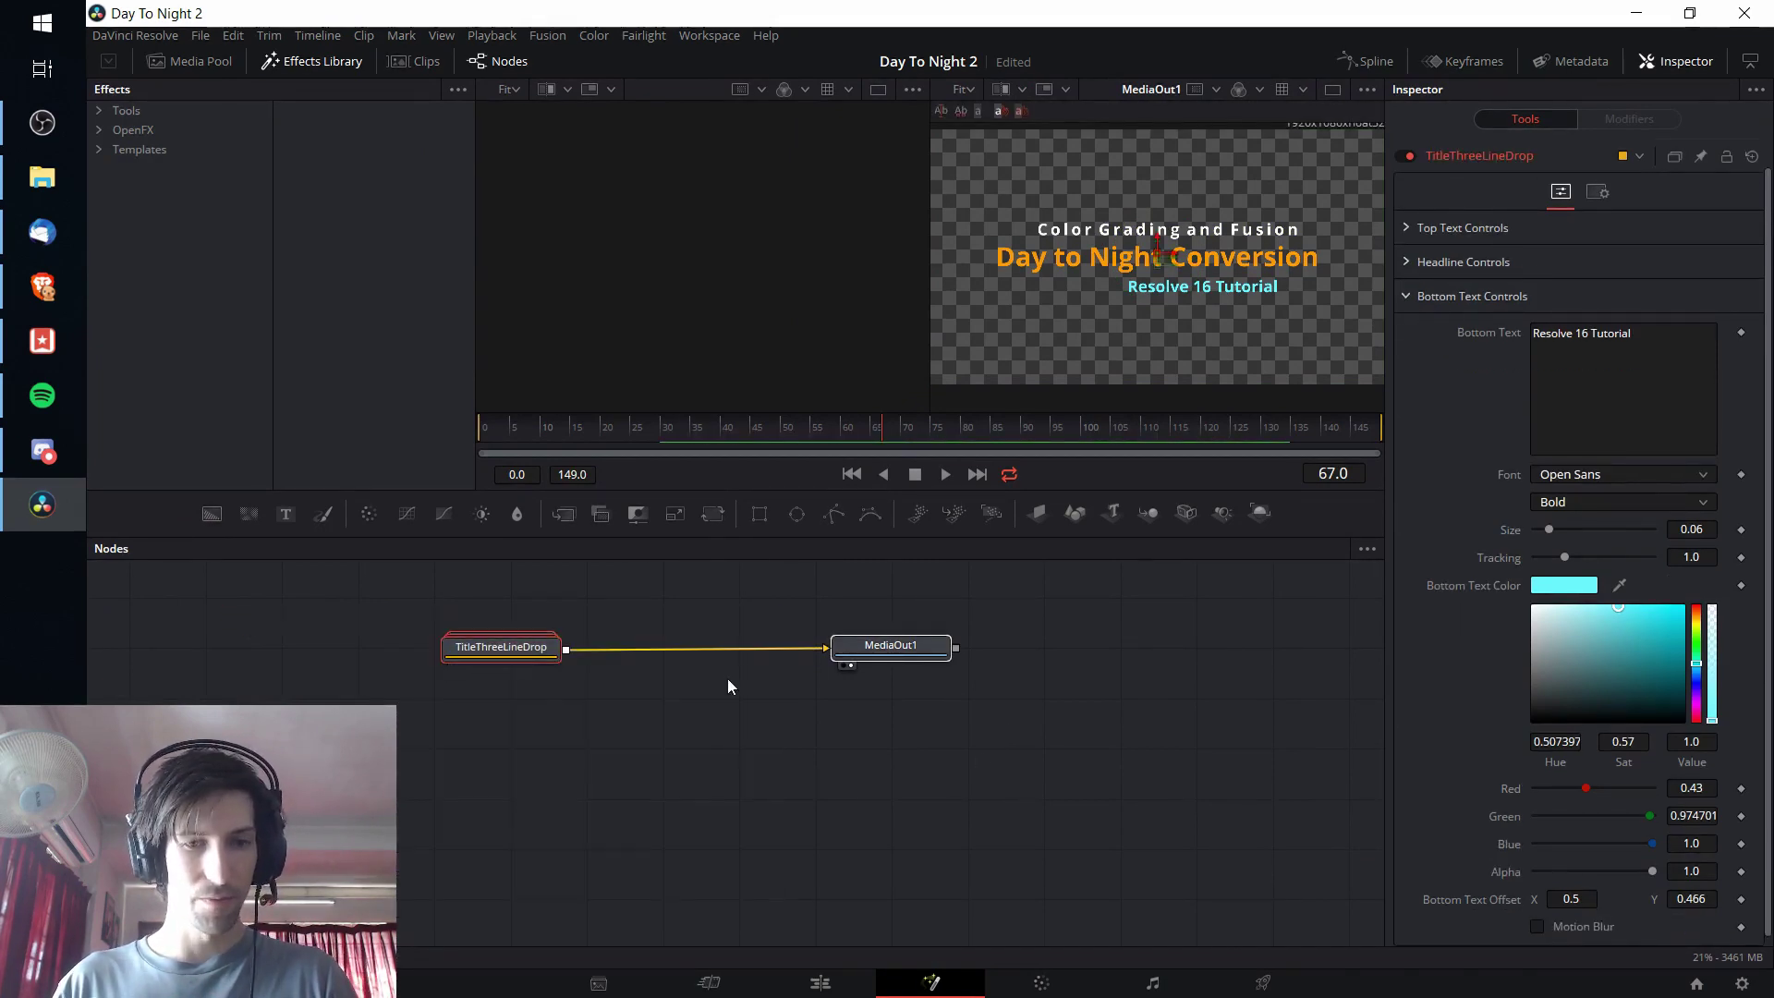
pyautogui.click(529, 659)
# - Save the TitleThreeLineDrop node's settings to the Desktop as TUTORIALFUSIONIMPORT.setting
pyautogui.rightClick(529, 659)
pyautogui.moveTo(589, 617)
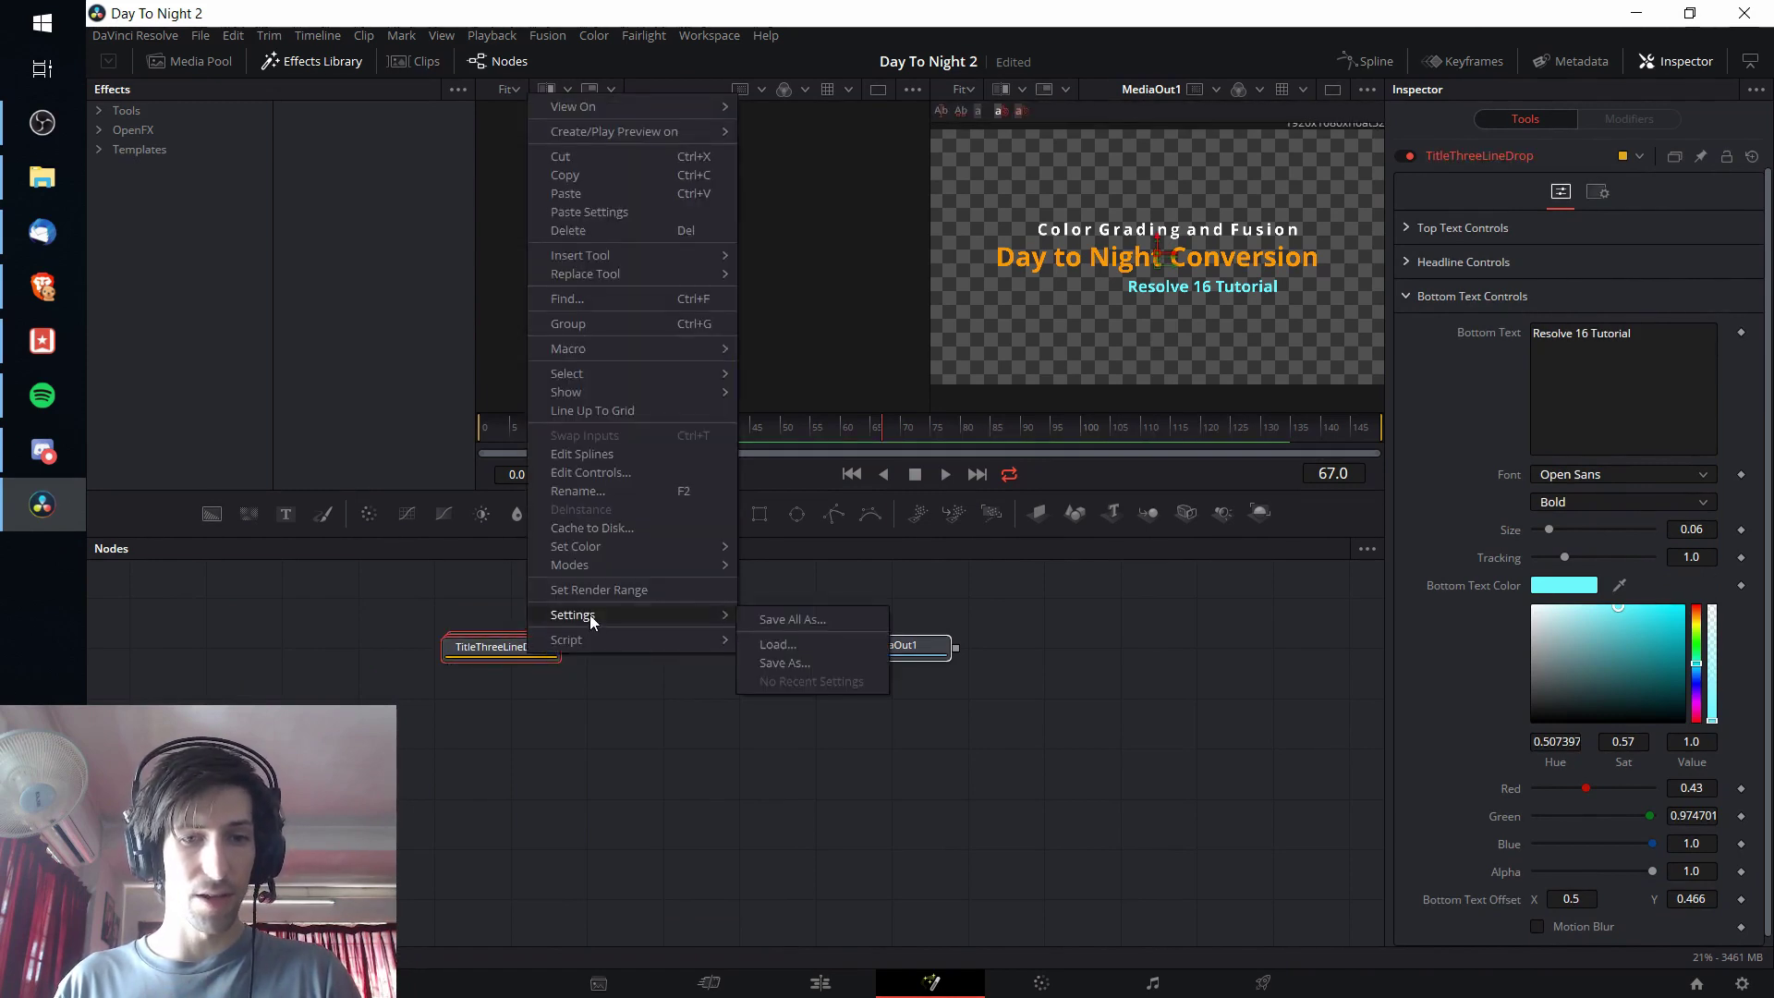
pyautogui.click(851, 662)
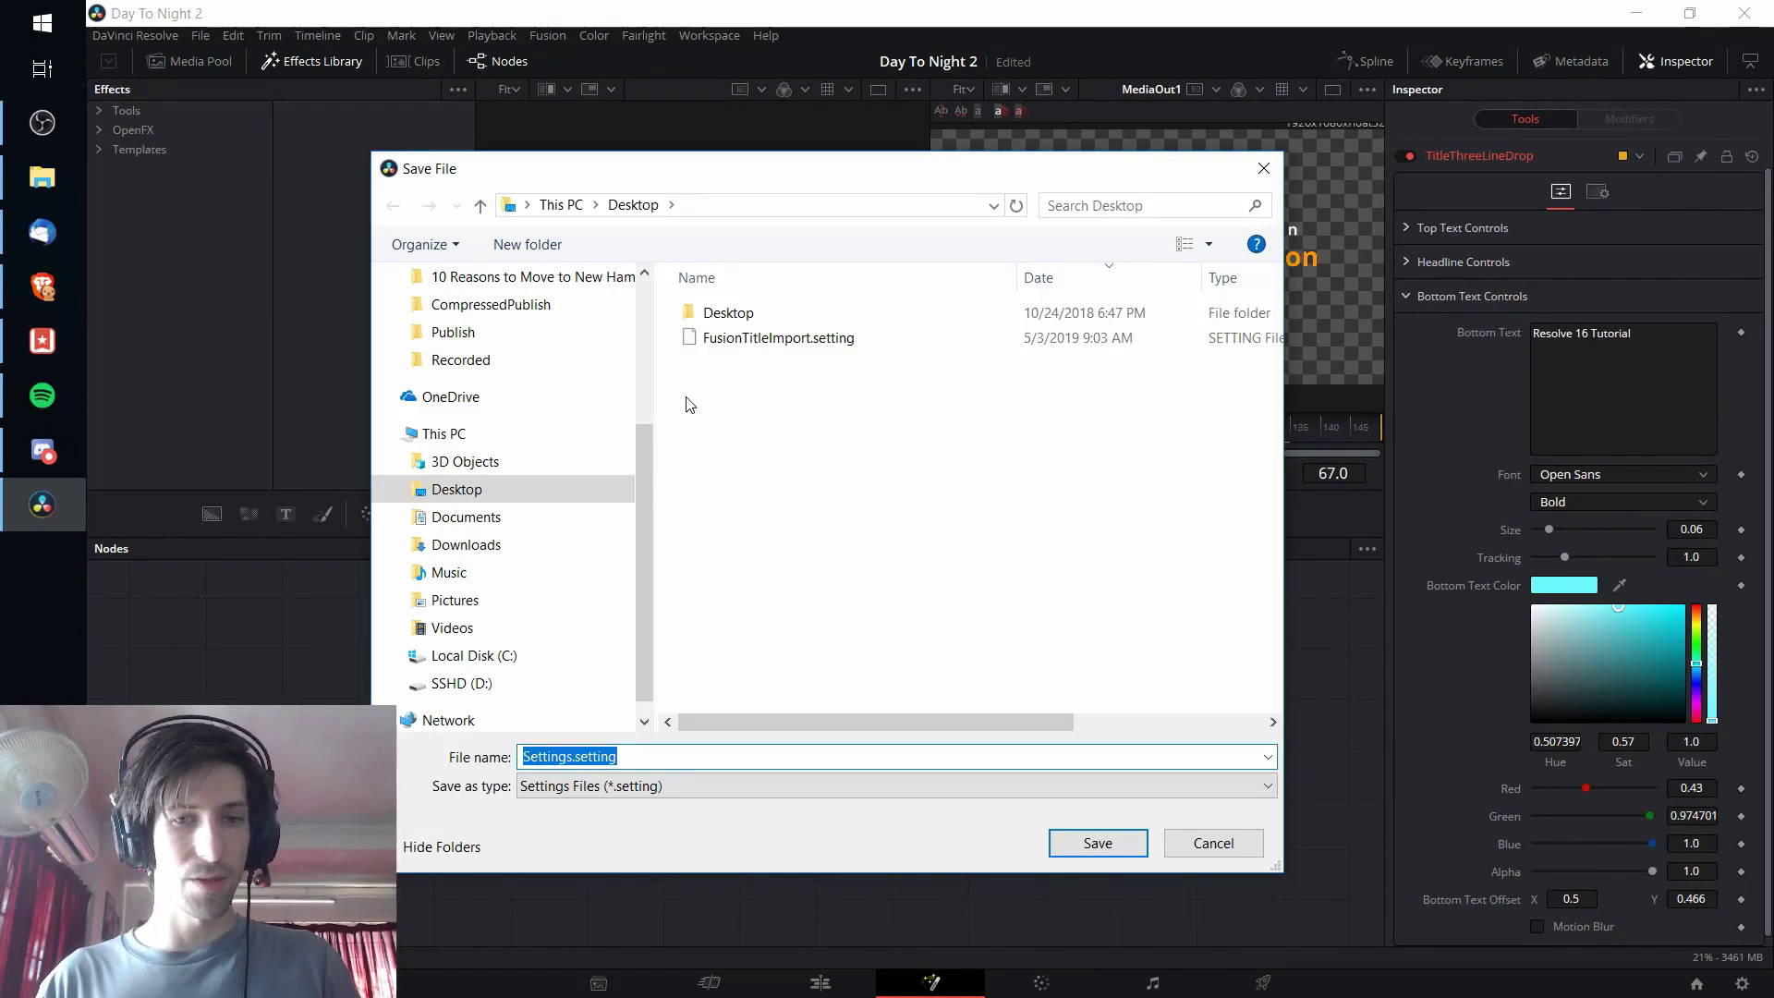
pyautogui.write('TUTORIALFUSIONIMPORT')
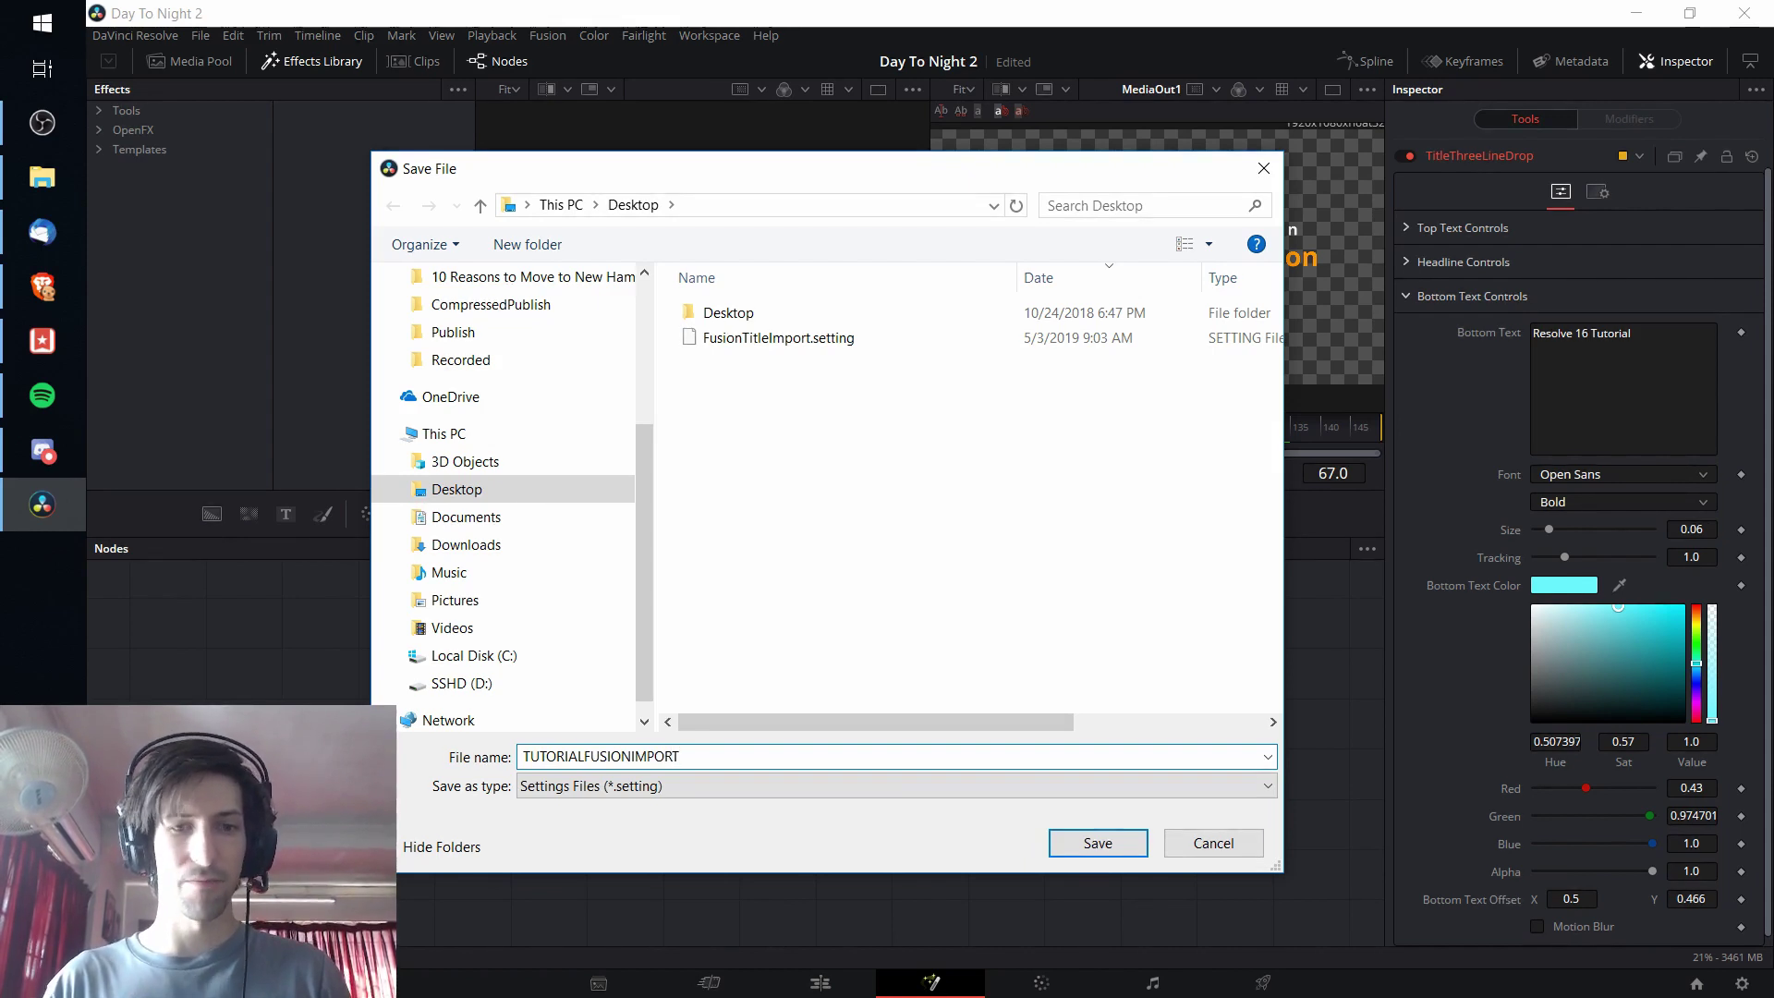
pyautogui.press('Return')
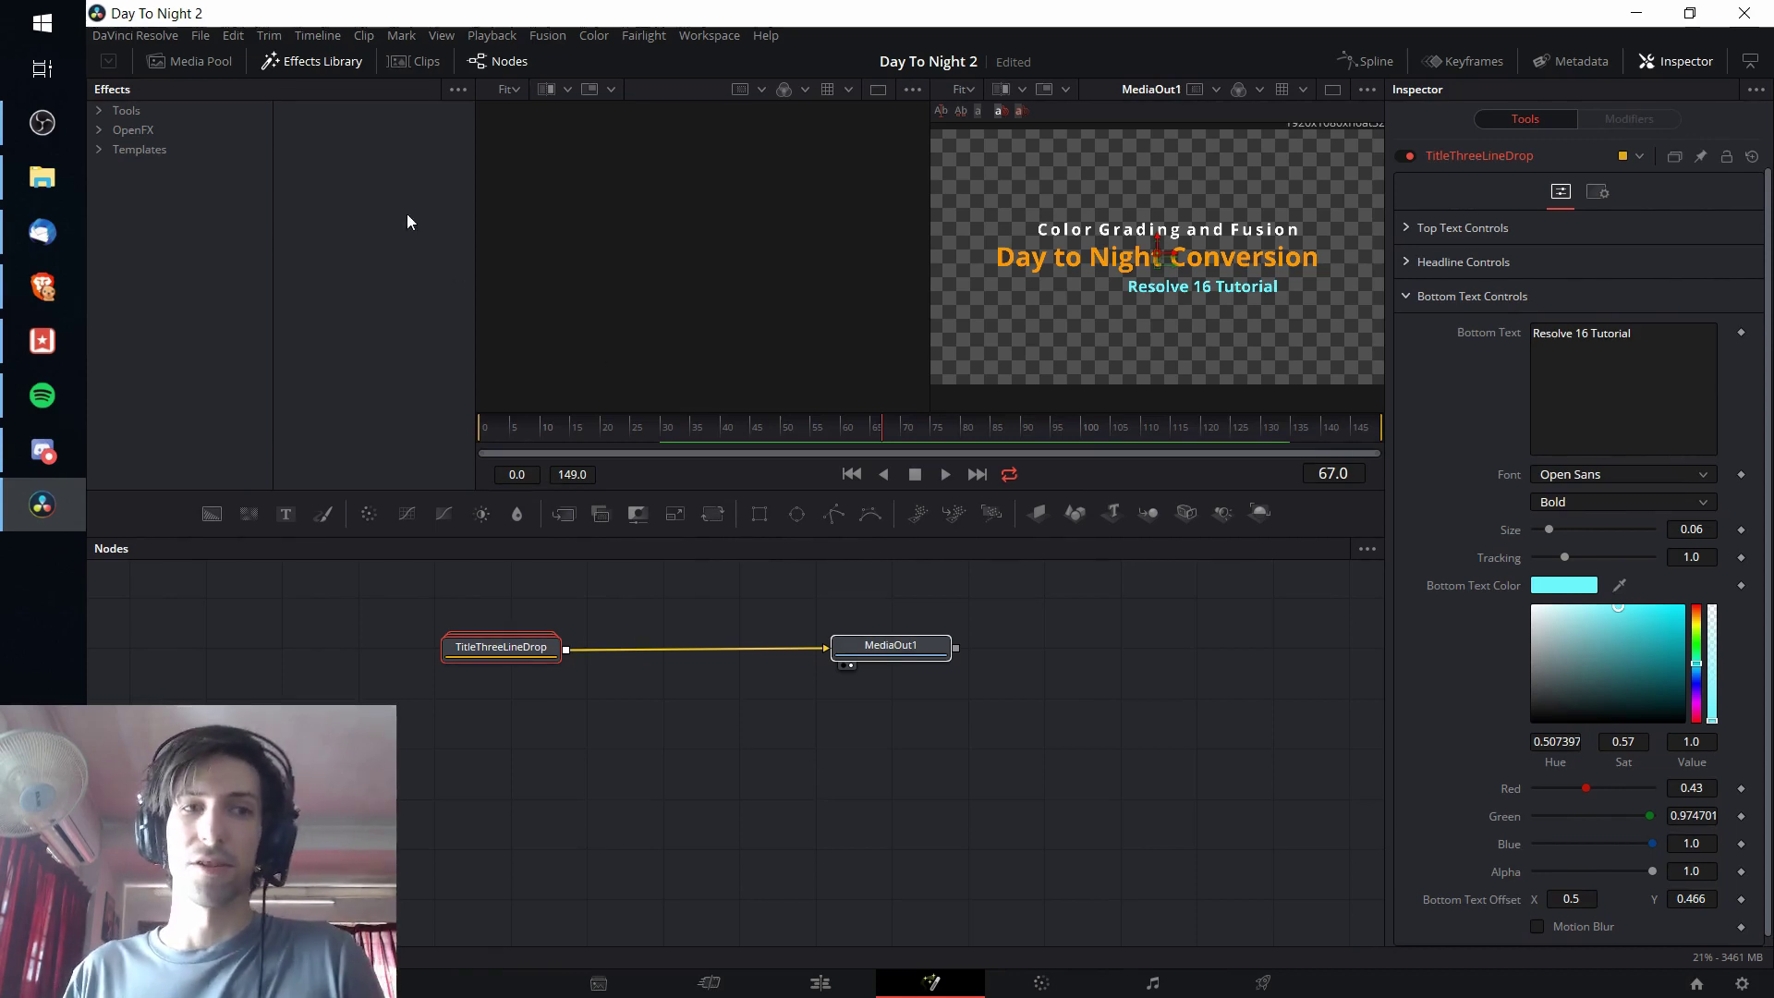
# - Create the new Tutorial Import Project, dismissing the unsaved-project warning, and widen the viewer area
pyautogui.click(197, 39)
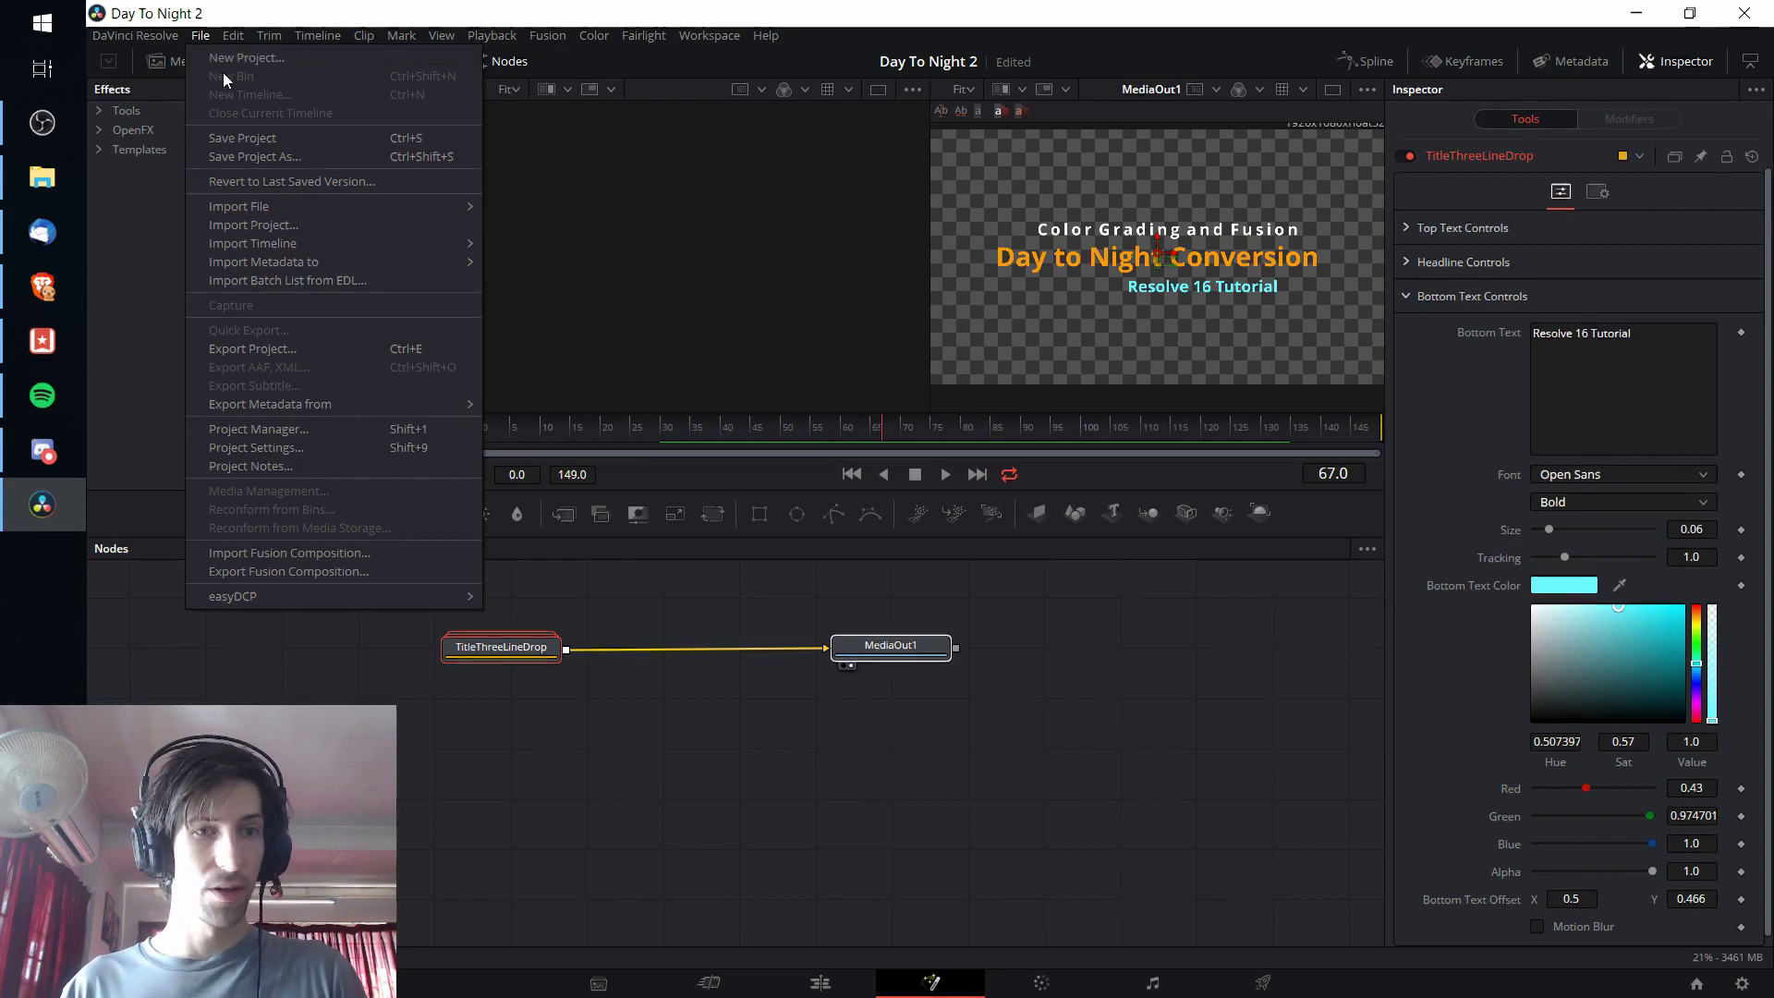
pyautogui.click(230, 55)
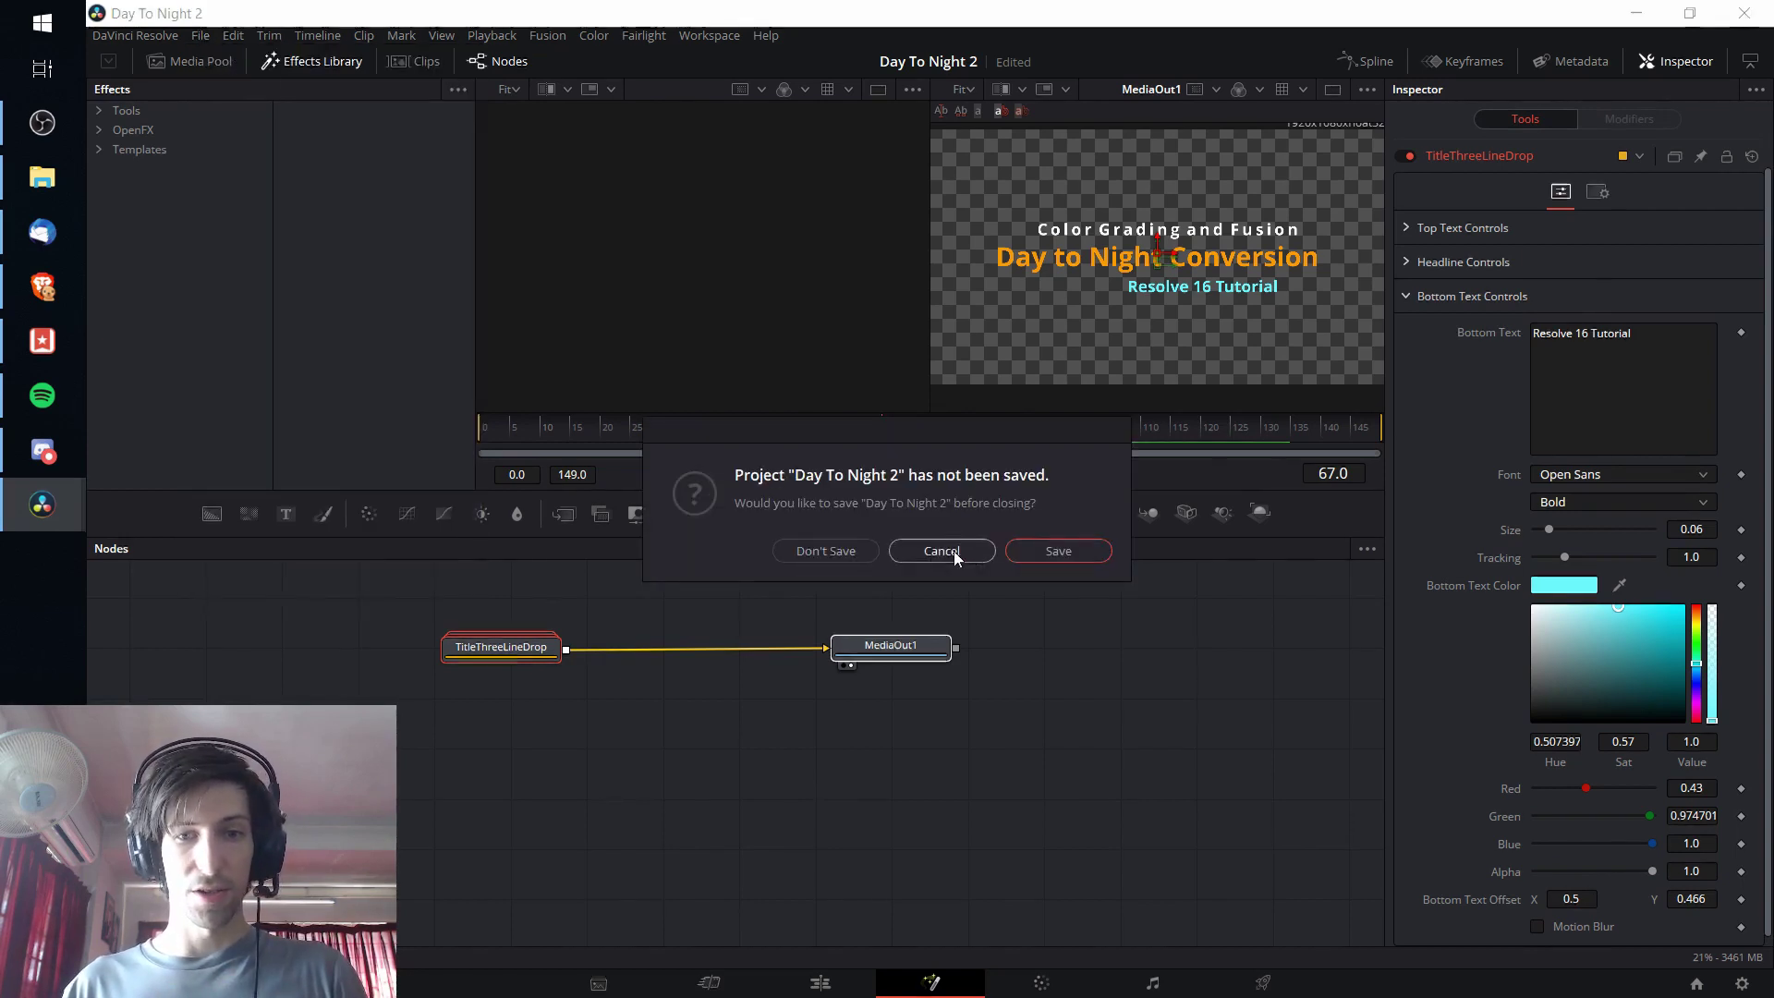
pyautogui.click(875, 552)
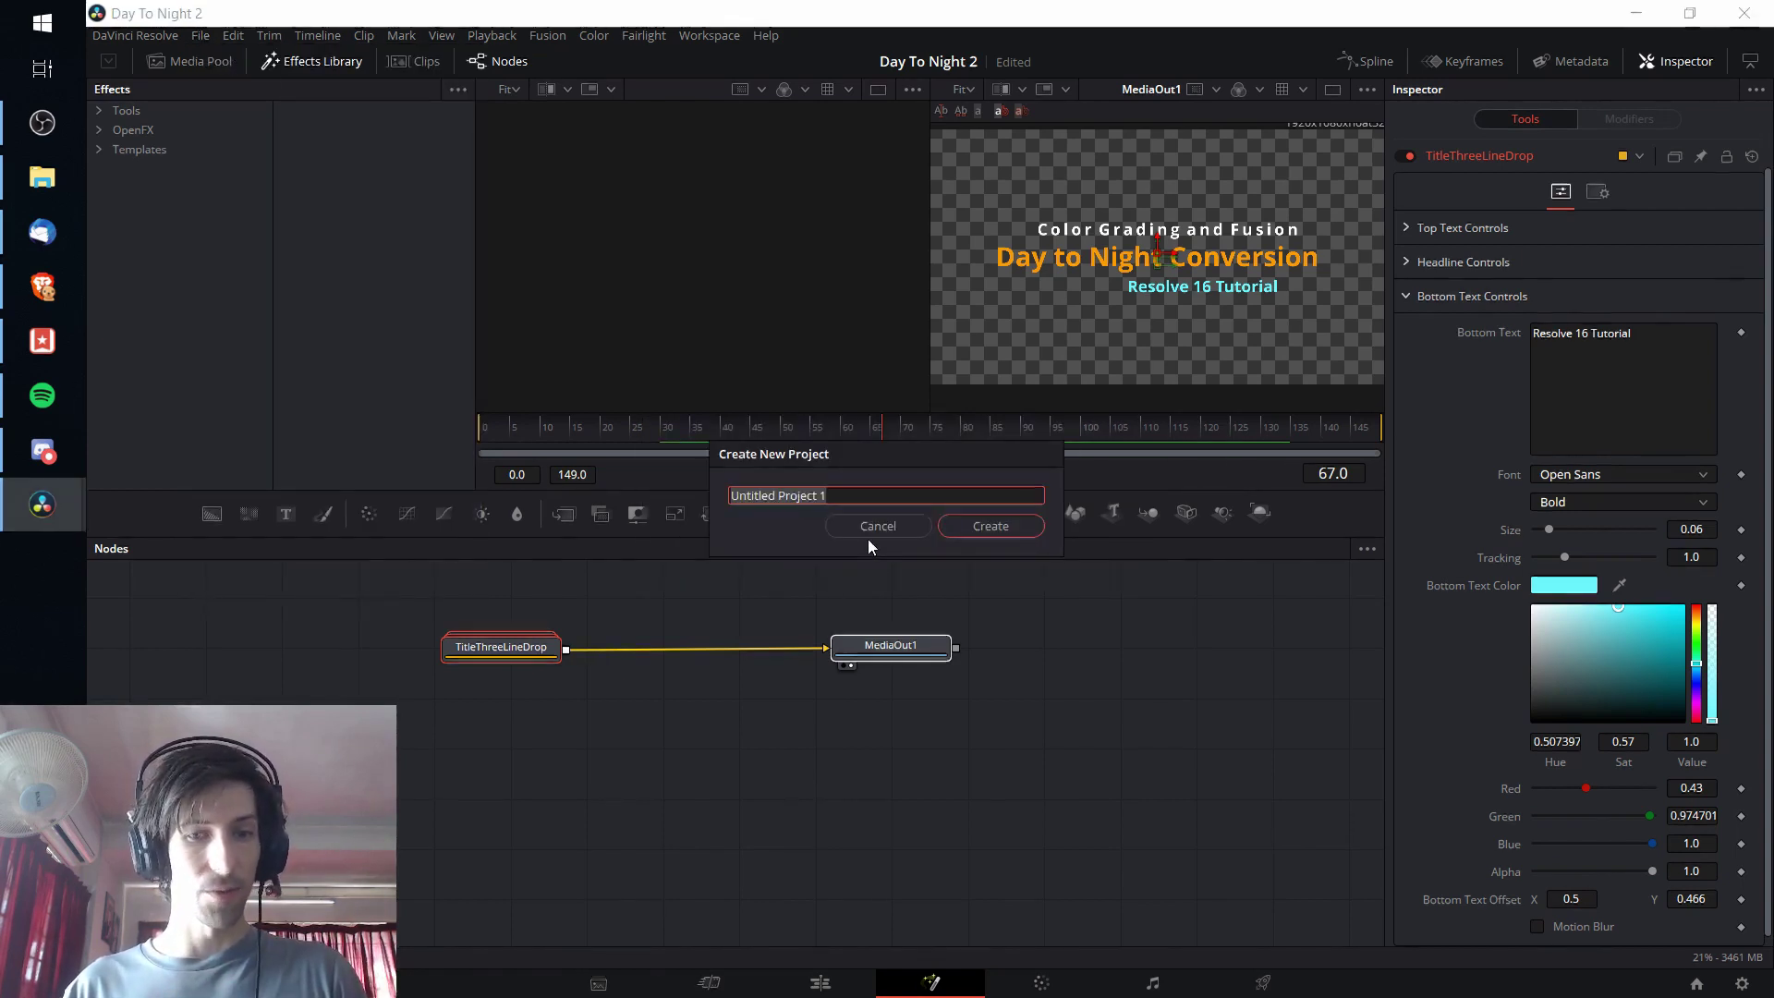
pyautogui.press('BackSpace')
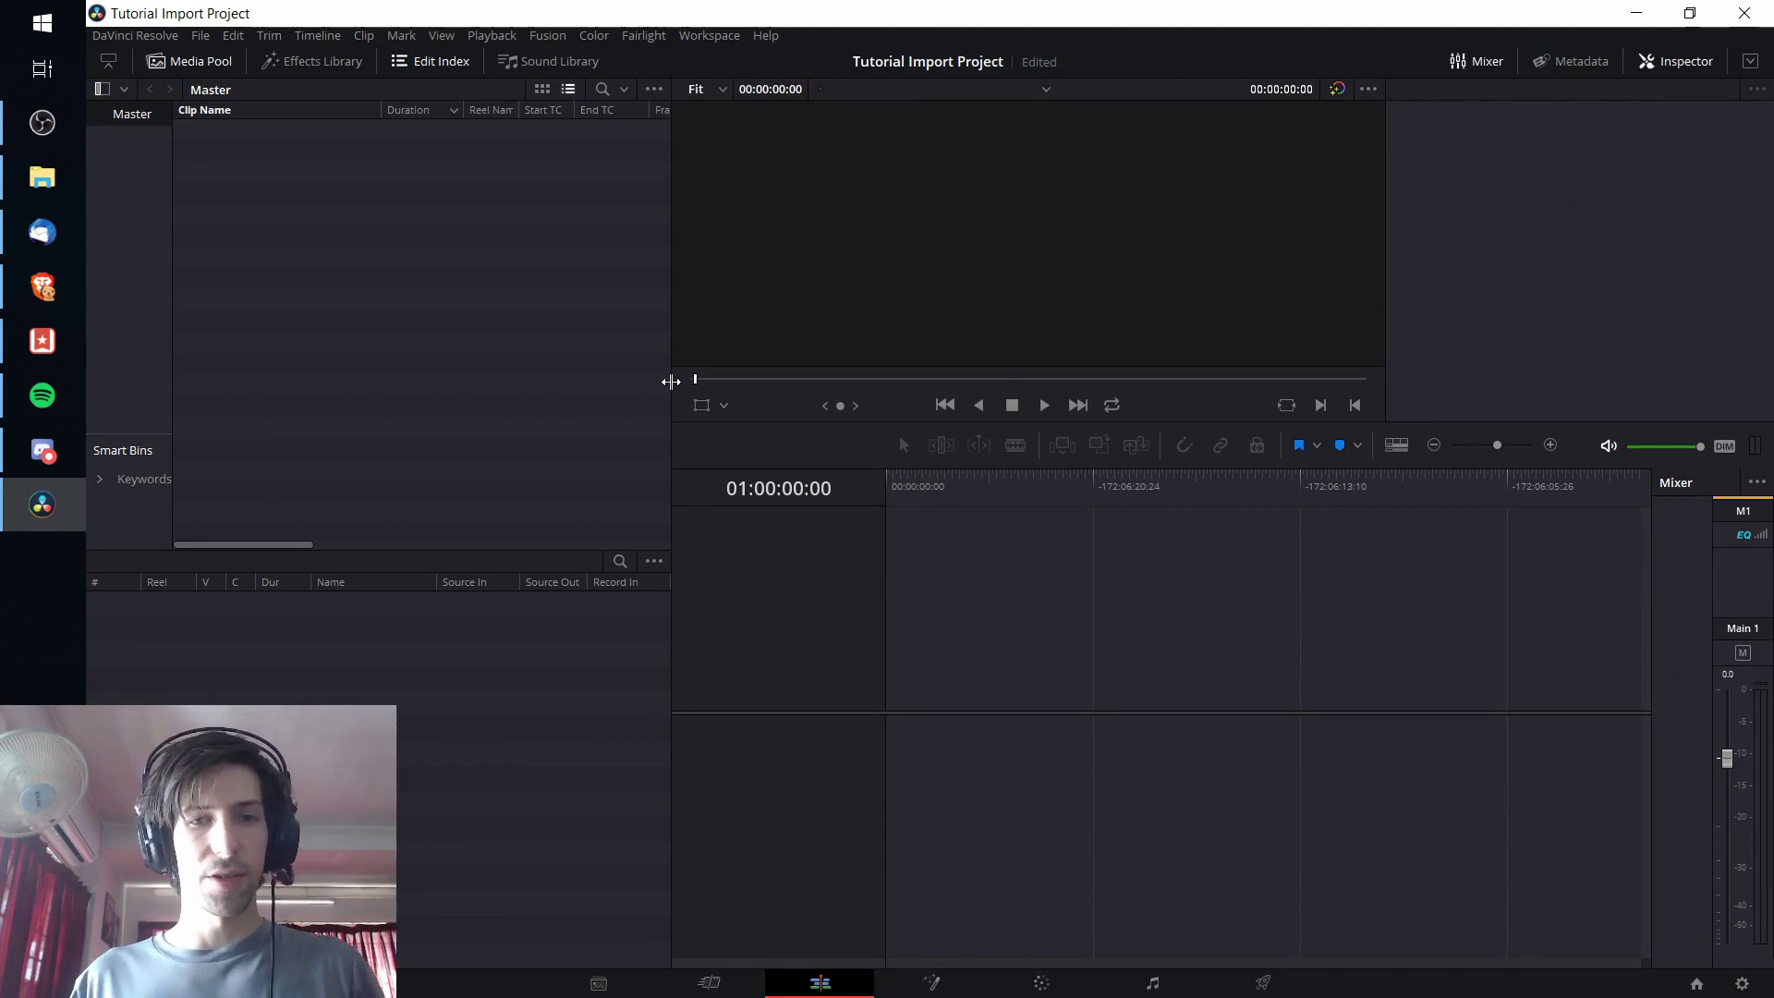
pyautogui.moveTo(656, 379); pyautogui.dragTo(596, 387)
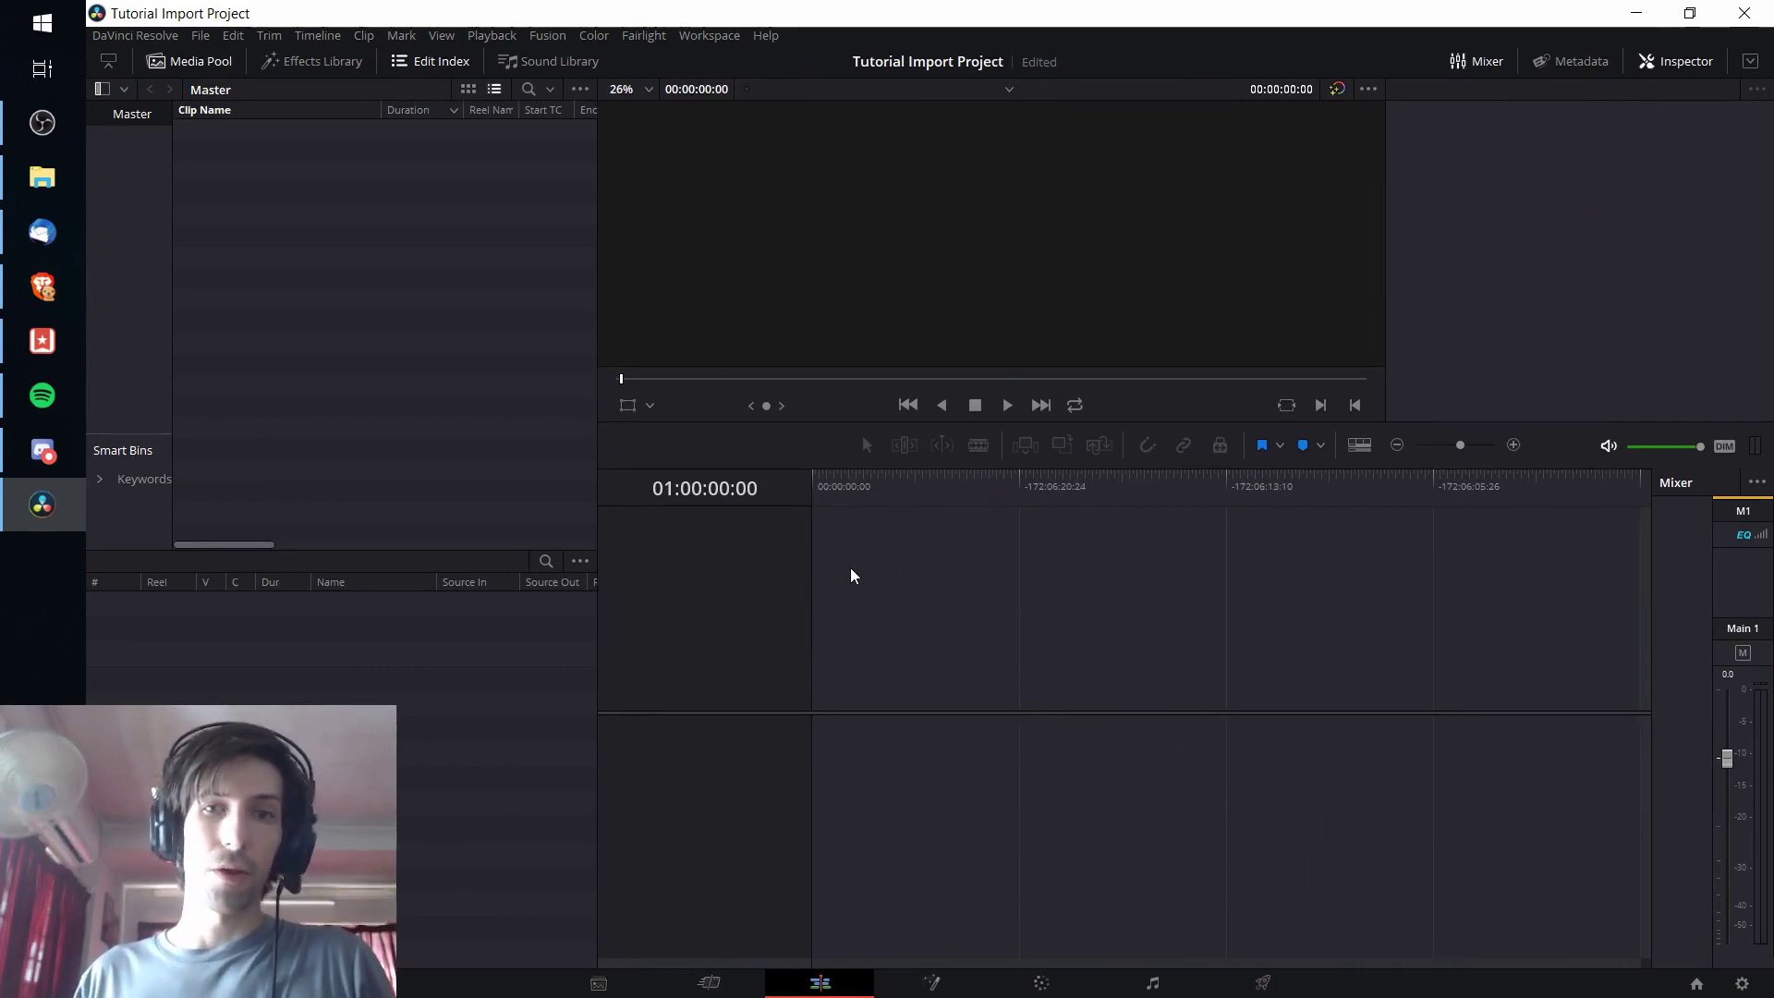
# - Choose TUTORIAL.xml from the Desktop for timeline import to reach its Load XML options
pyautogui.click(198, 37)
pyautogui.moveTo(298, 245)
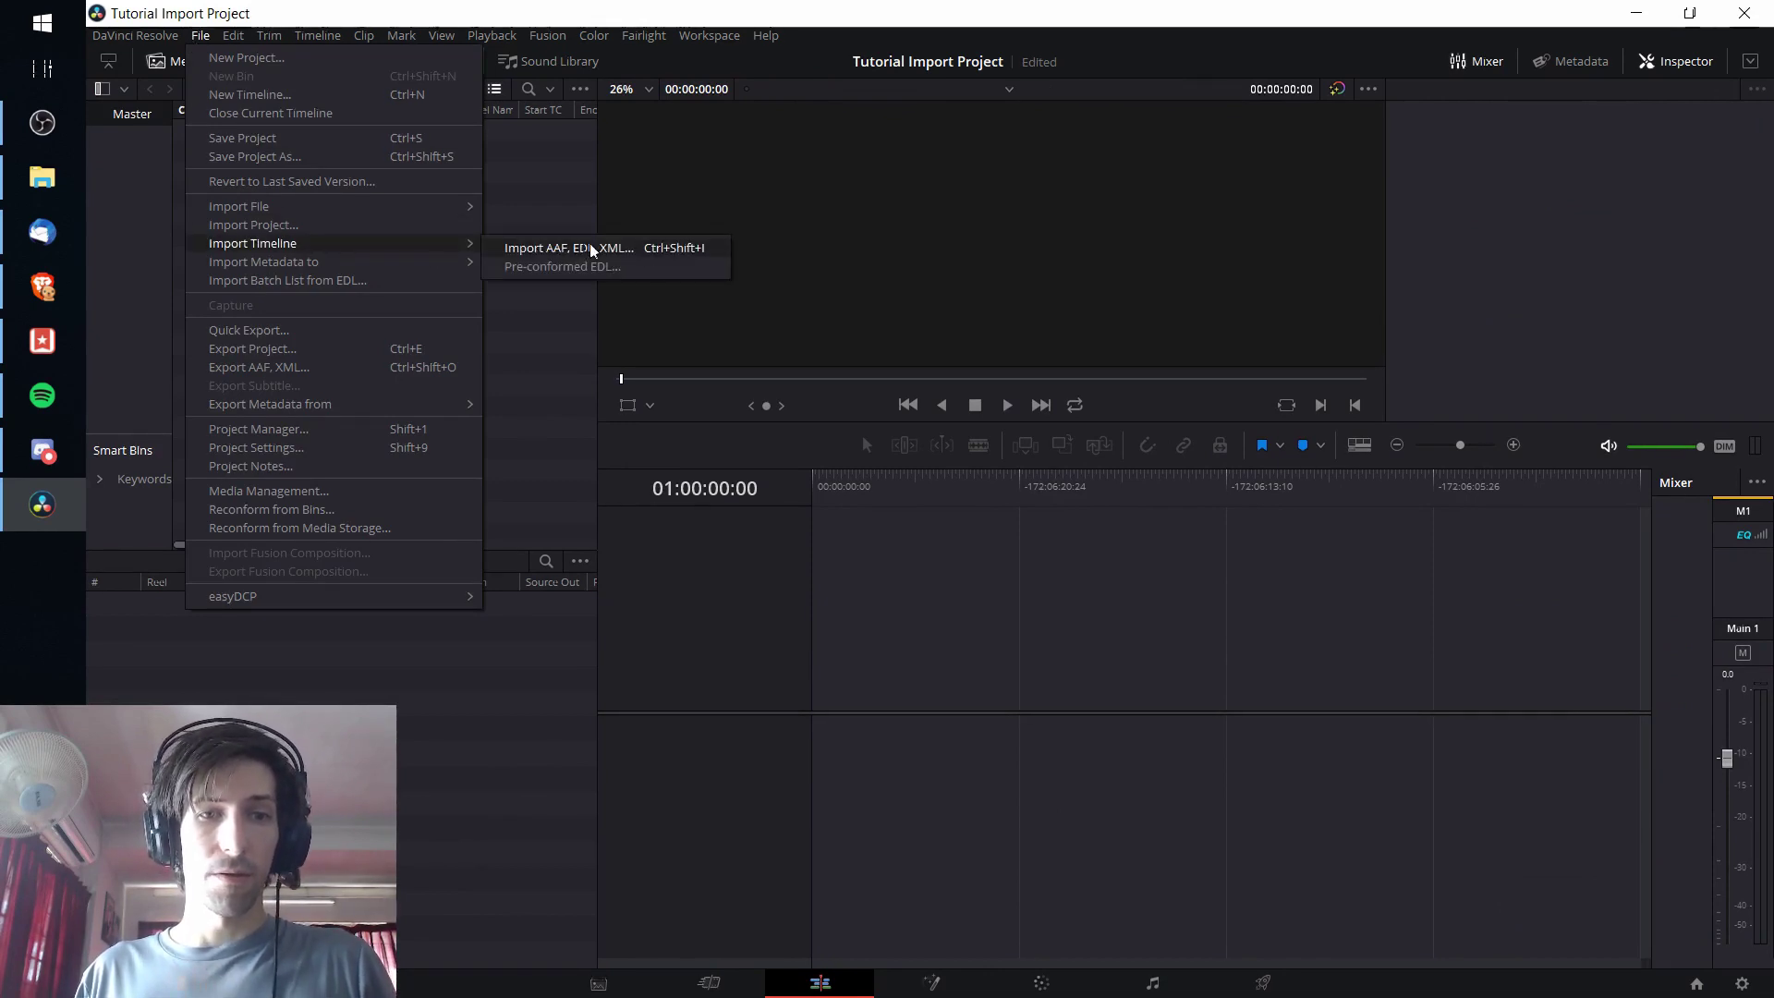
pyautogui.click(674, 251)
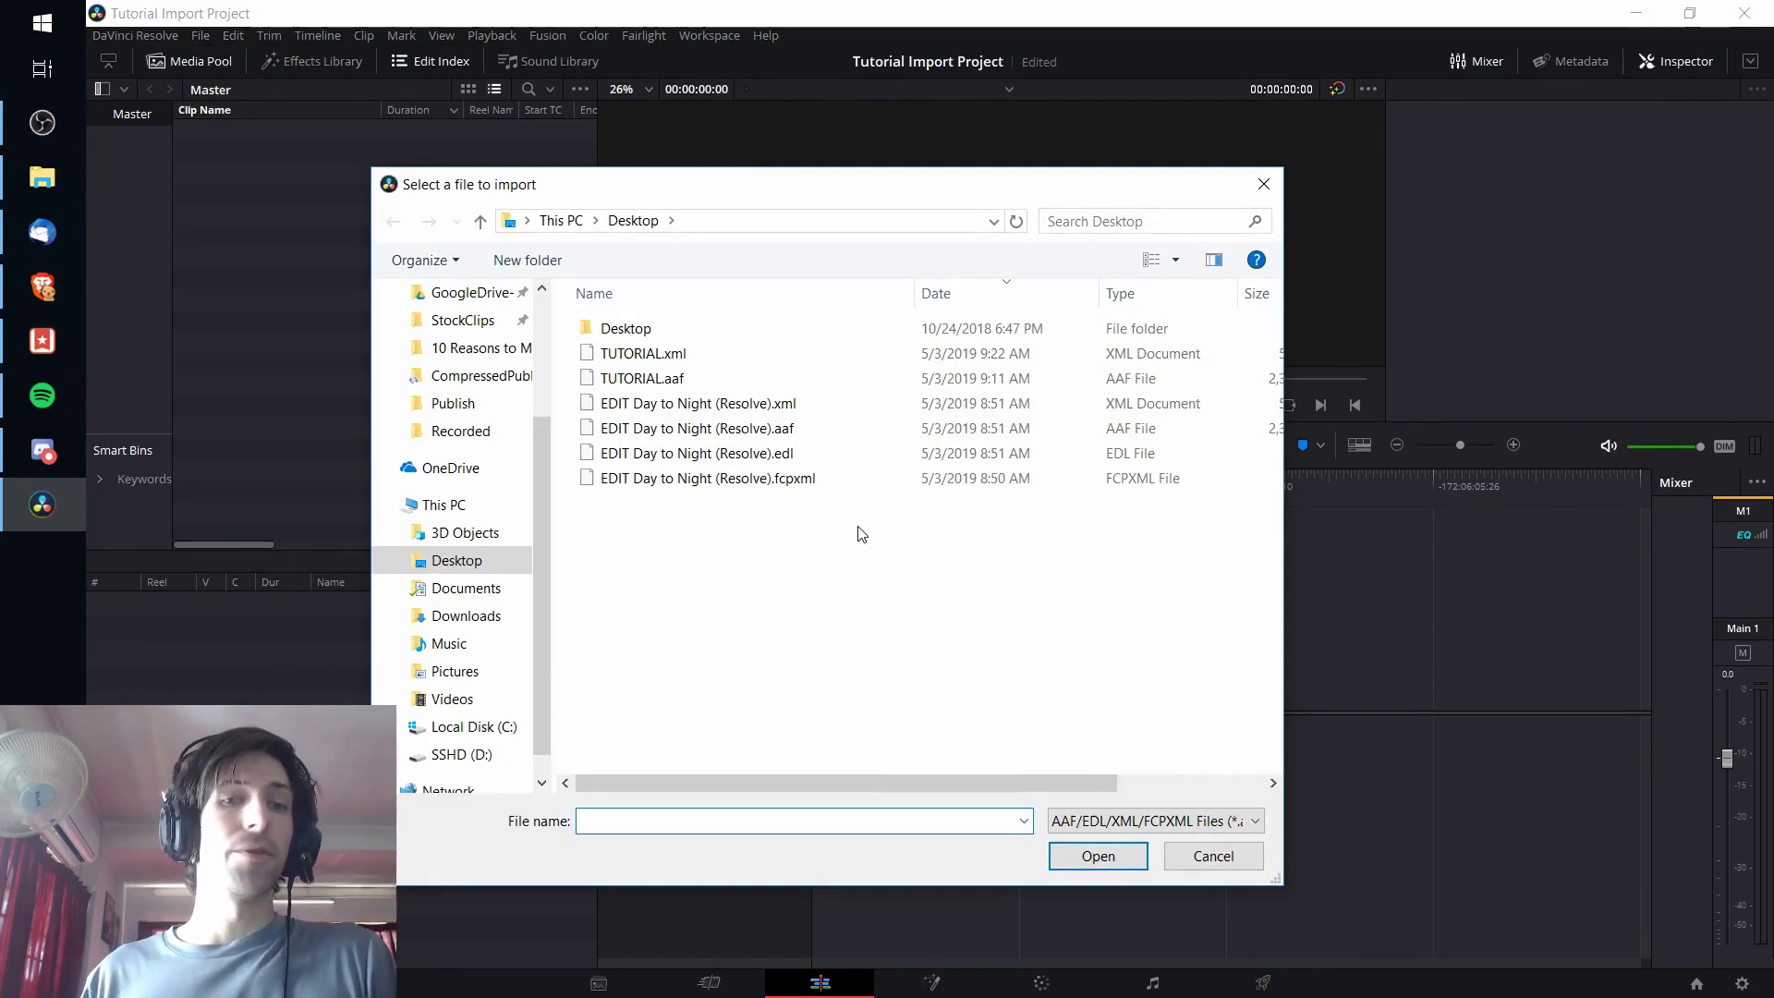
pyautogui.click(757, 359)
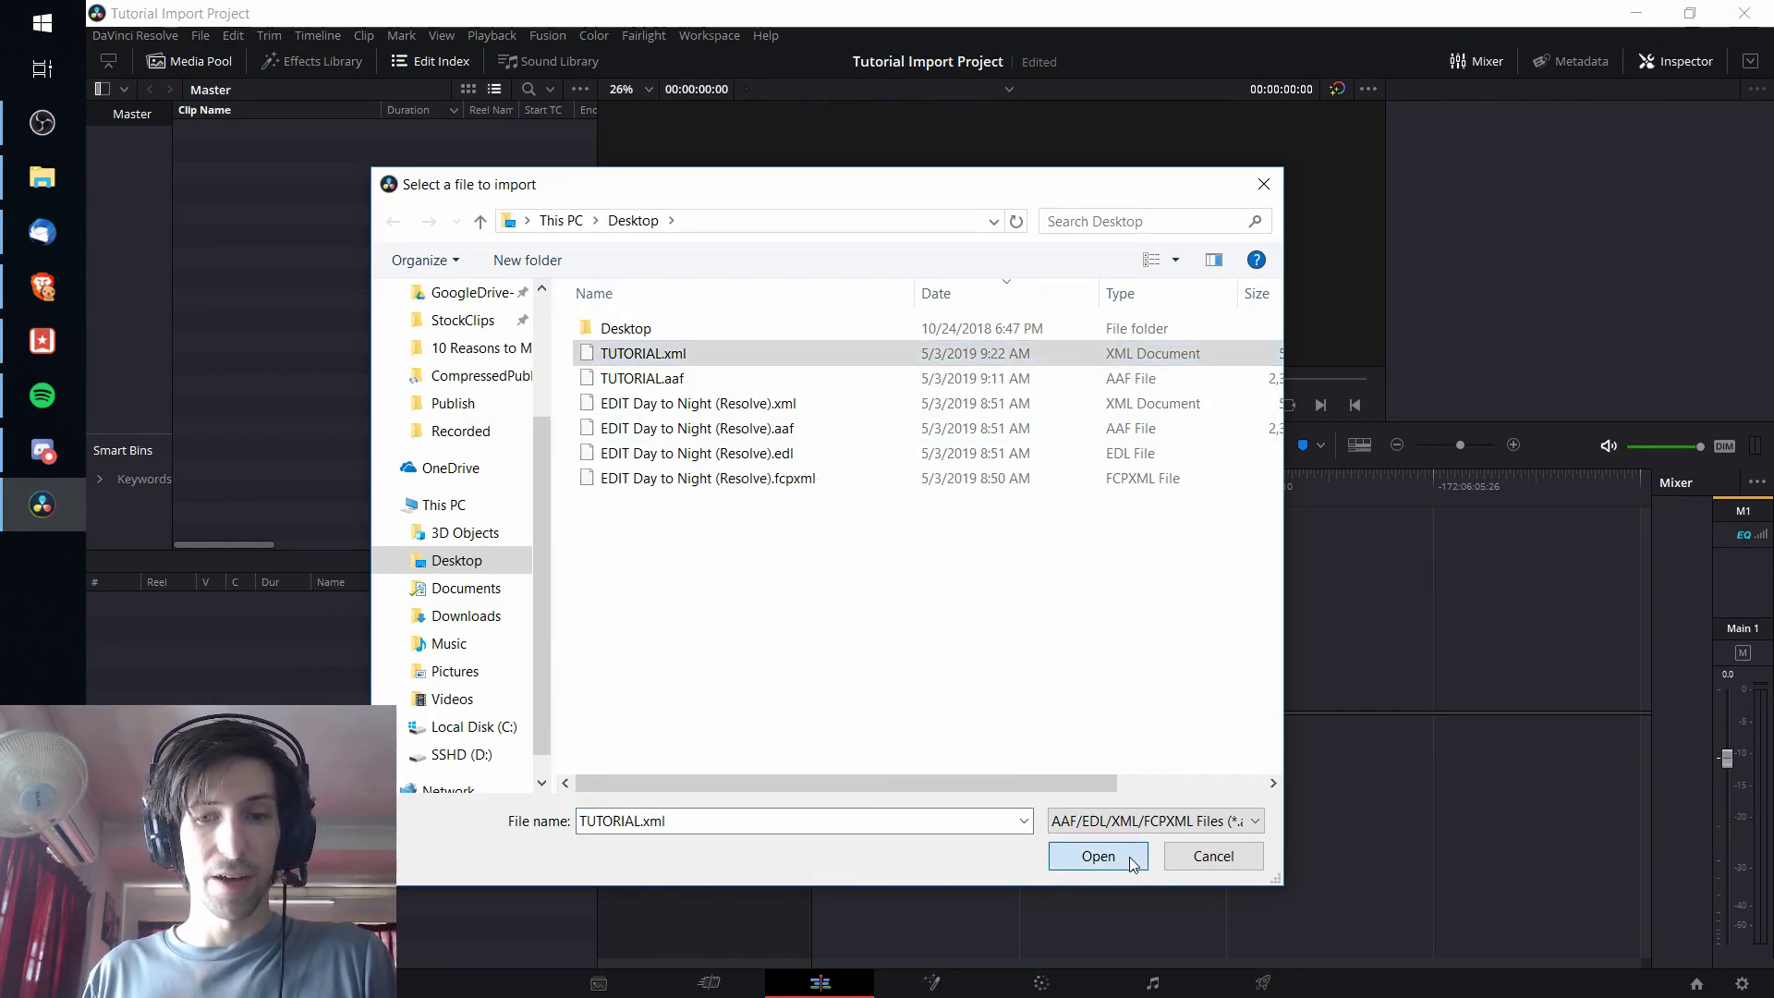
pyautogui.click(1099, 856)
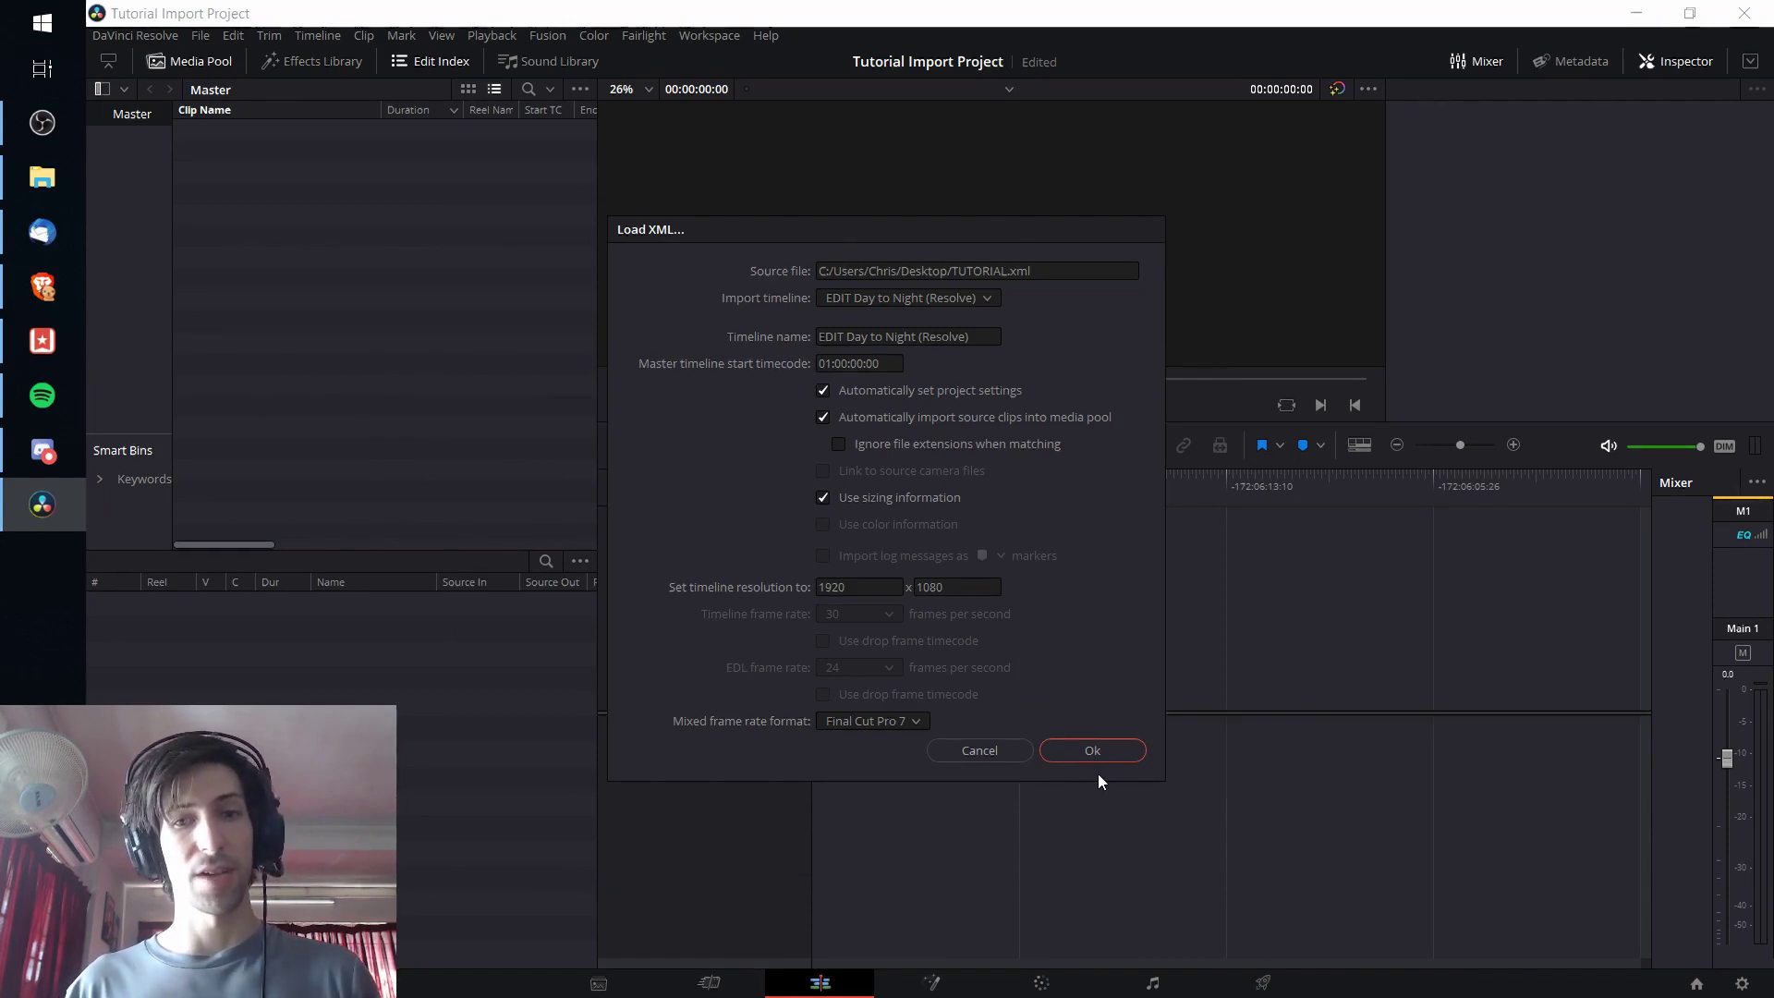
# - Rename the incoming timeline to 'Imported Edit' and set the mixed frame rate format to Resolve
pyautogui.click(993, 337)
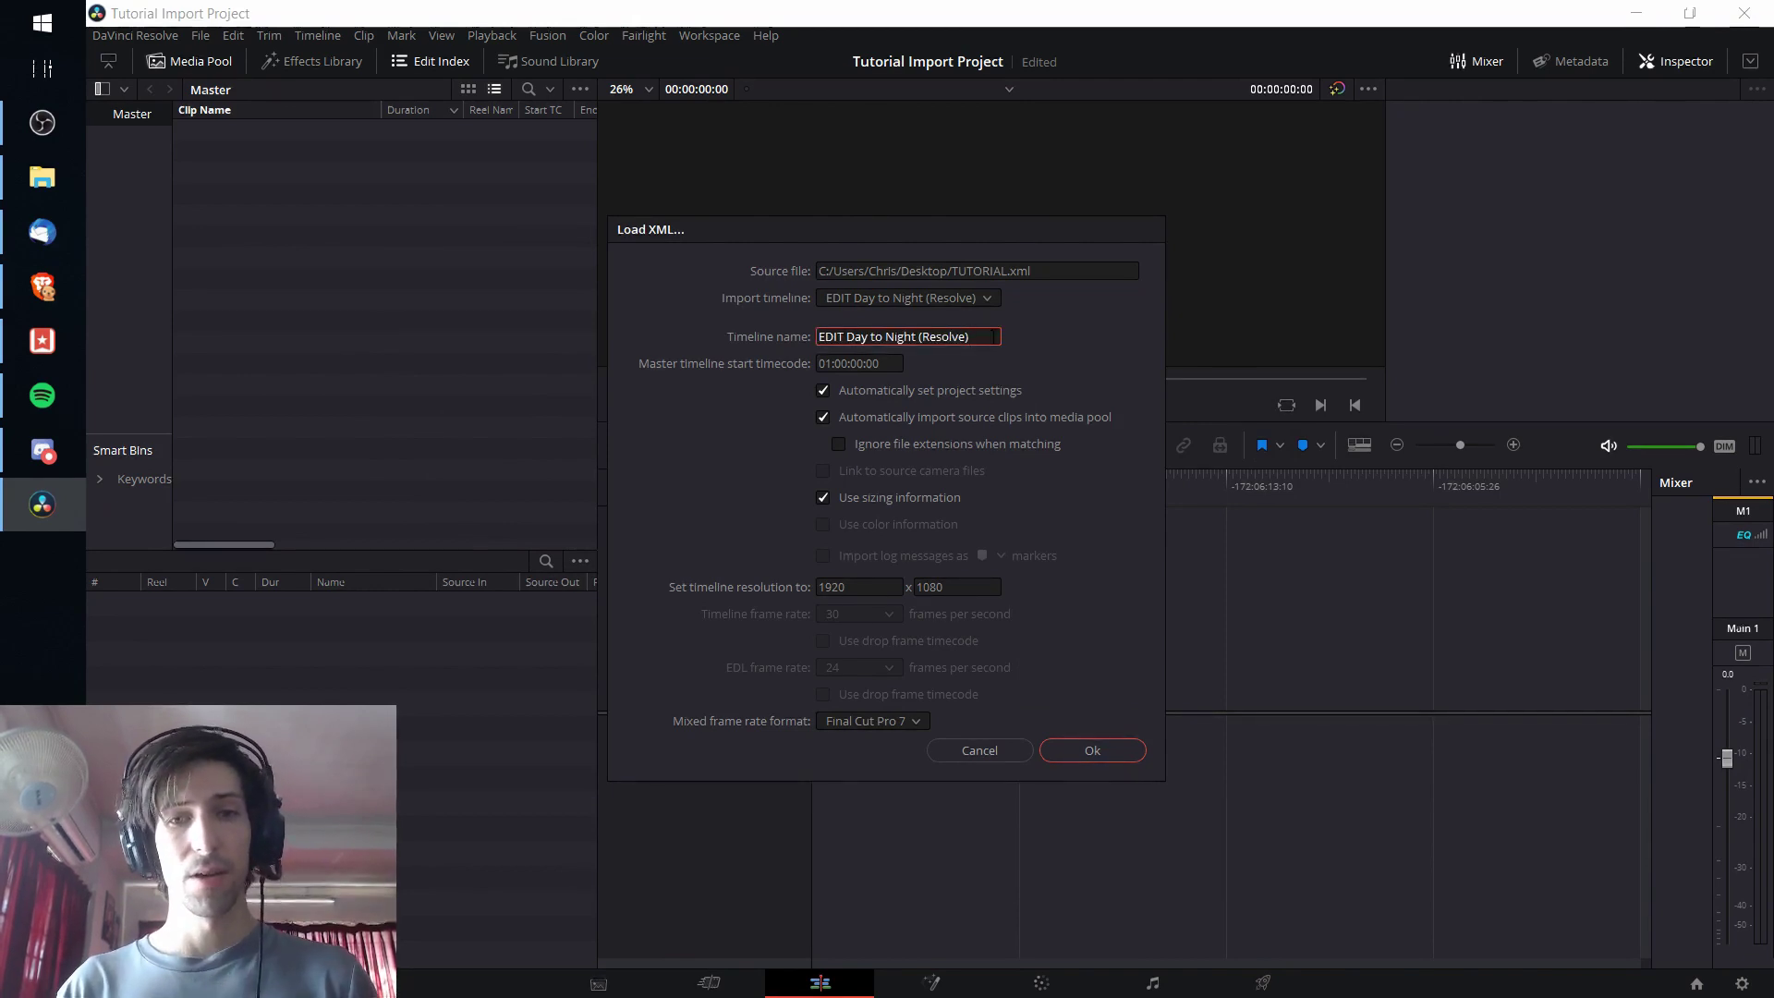
pyautogui.press('BackSpace')
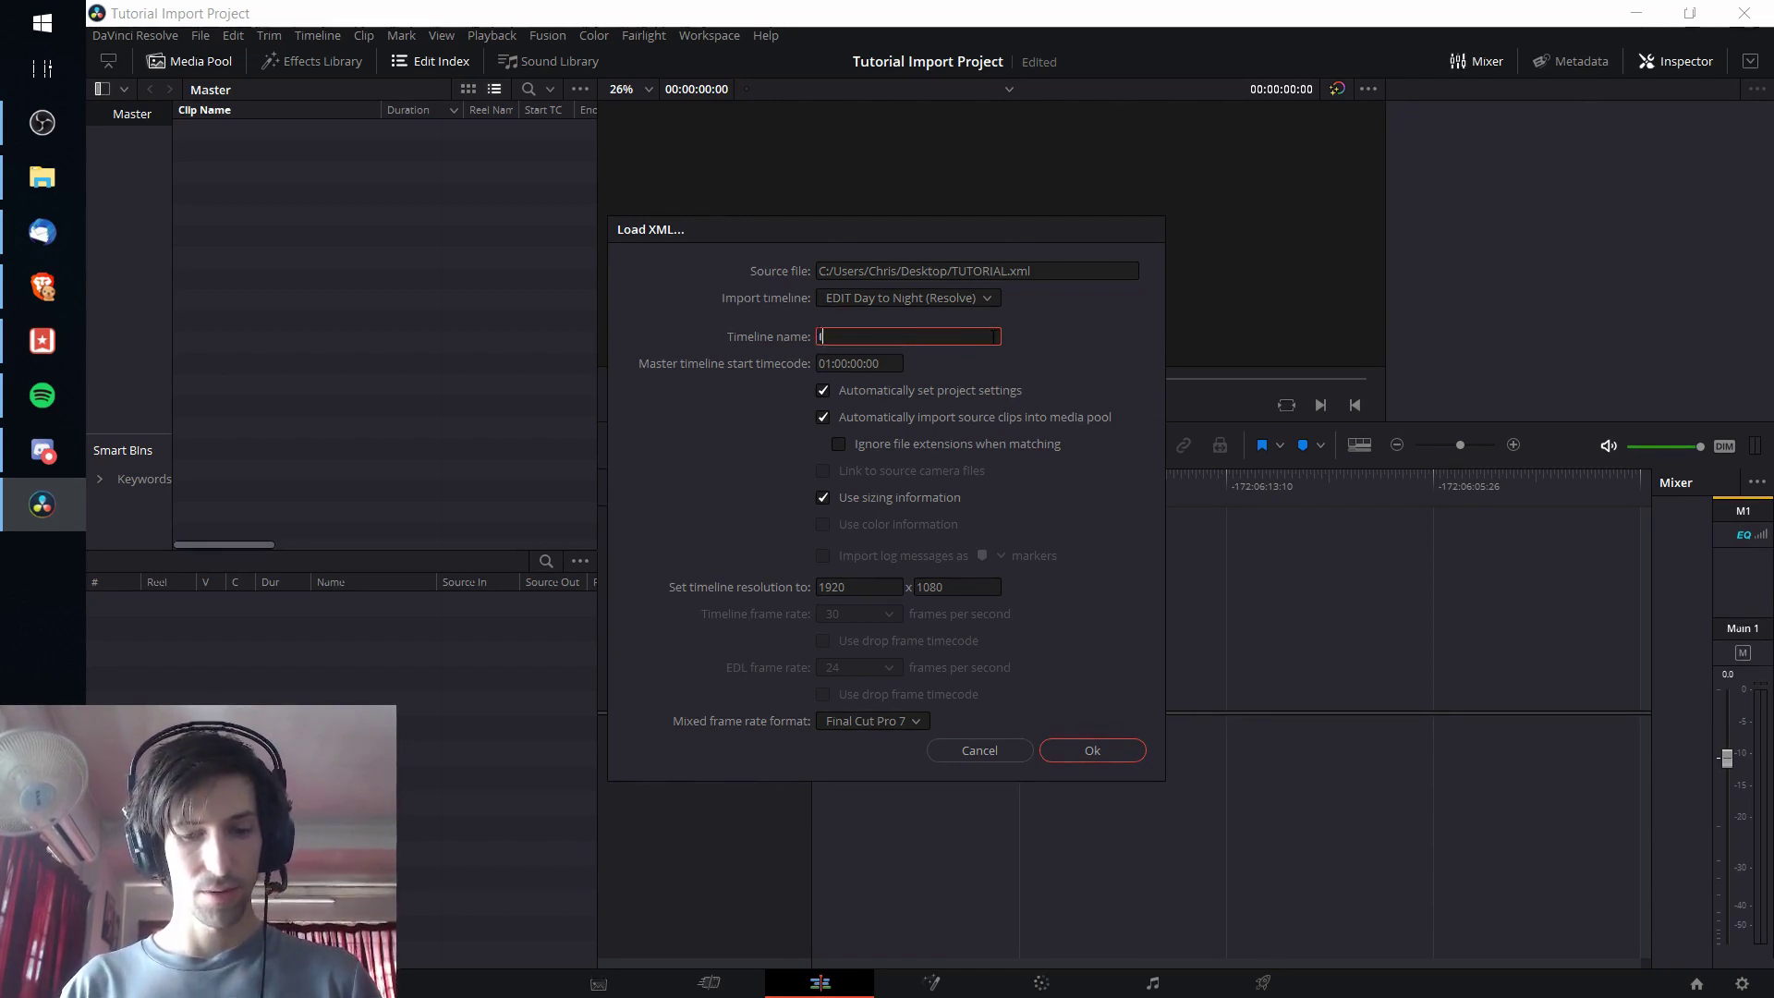
pyautogui.write('Imported Edit')
pyautogui.click(682, 751)
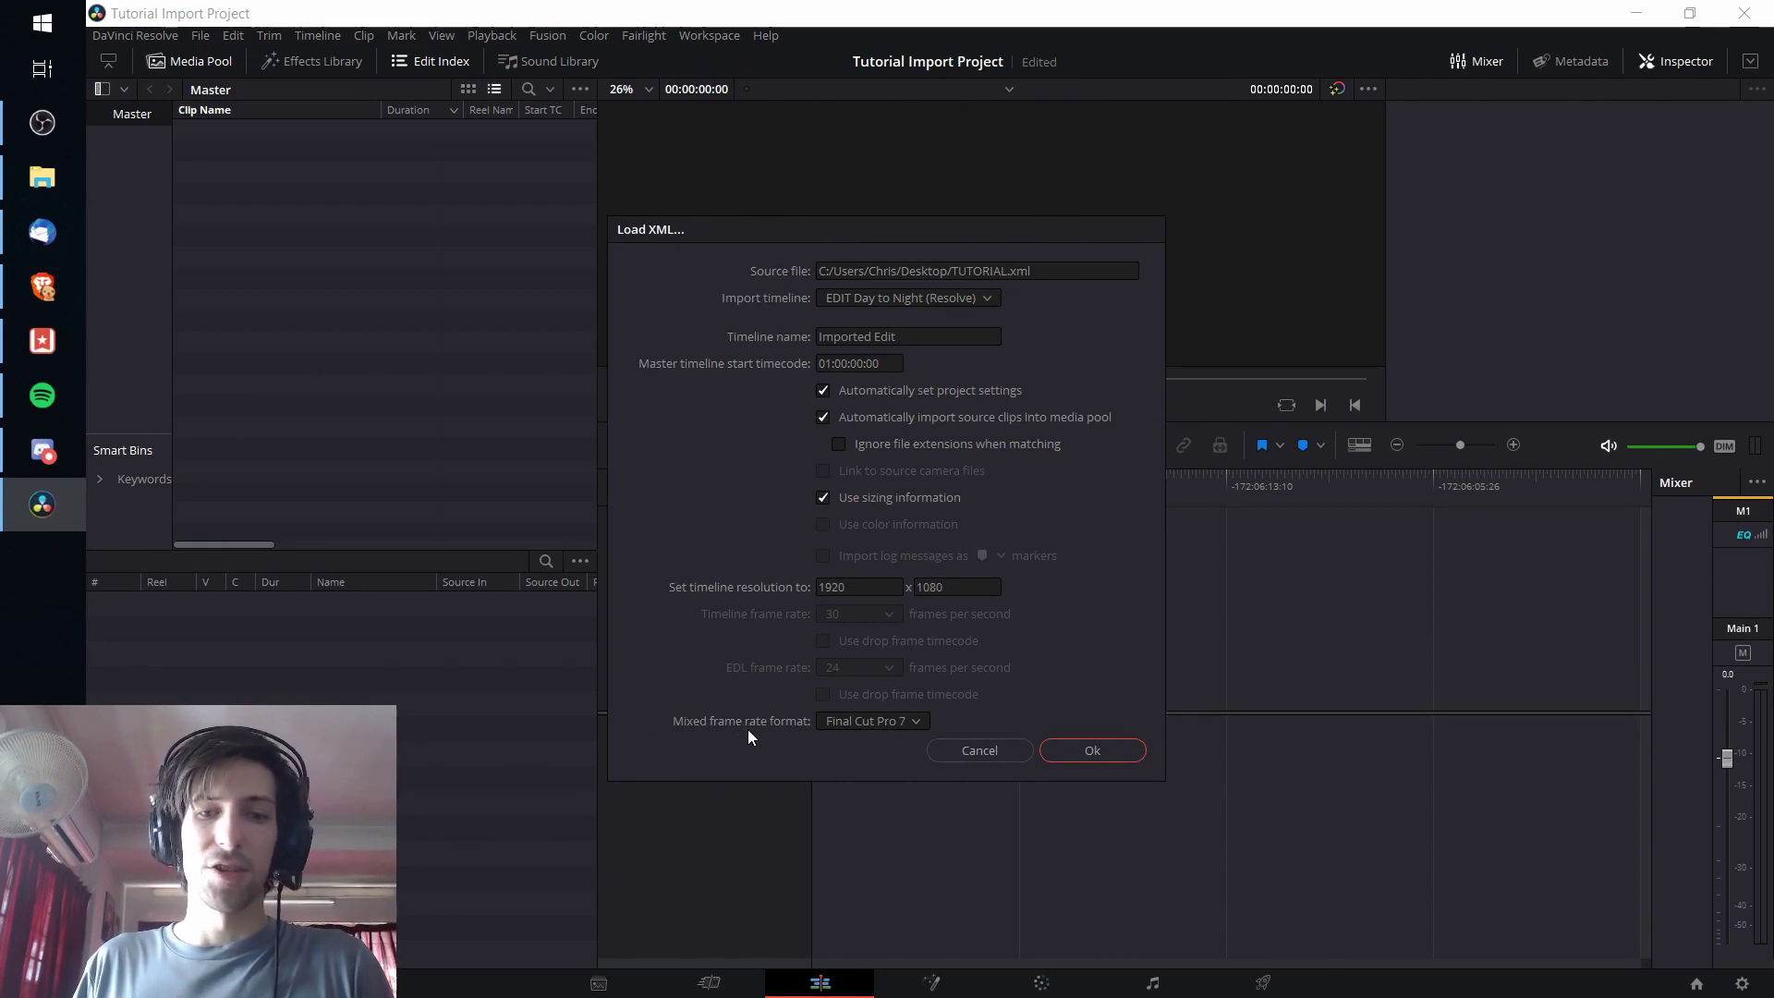
pyautogui.click(859, 724)
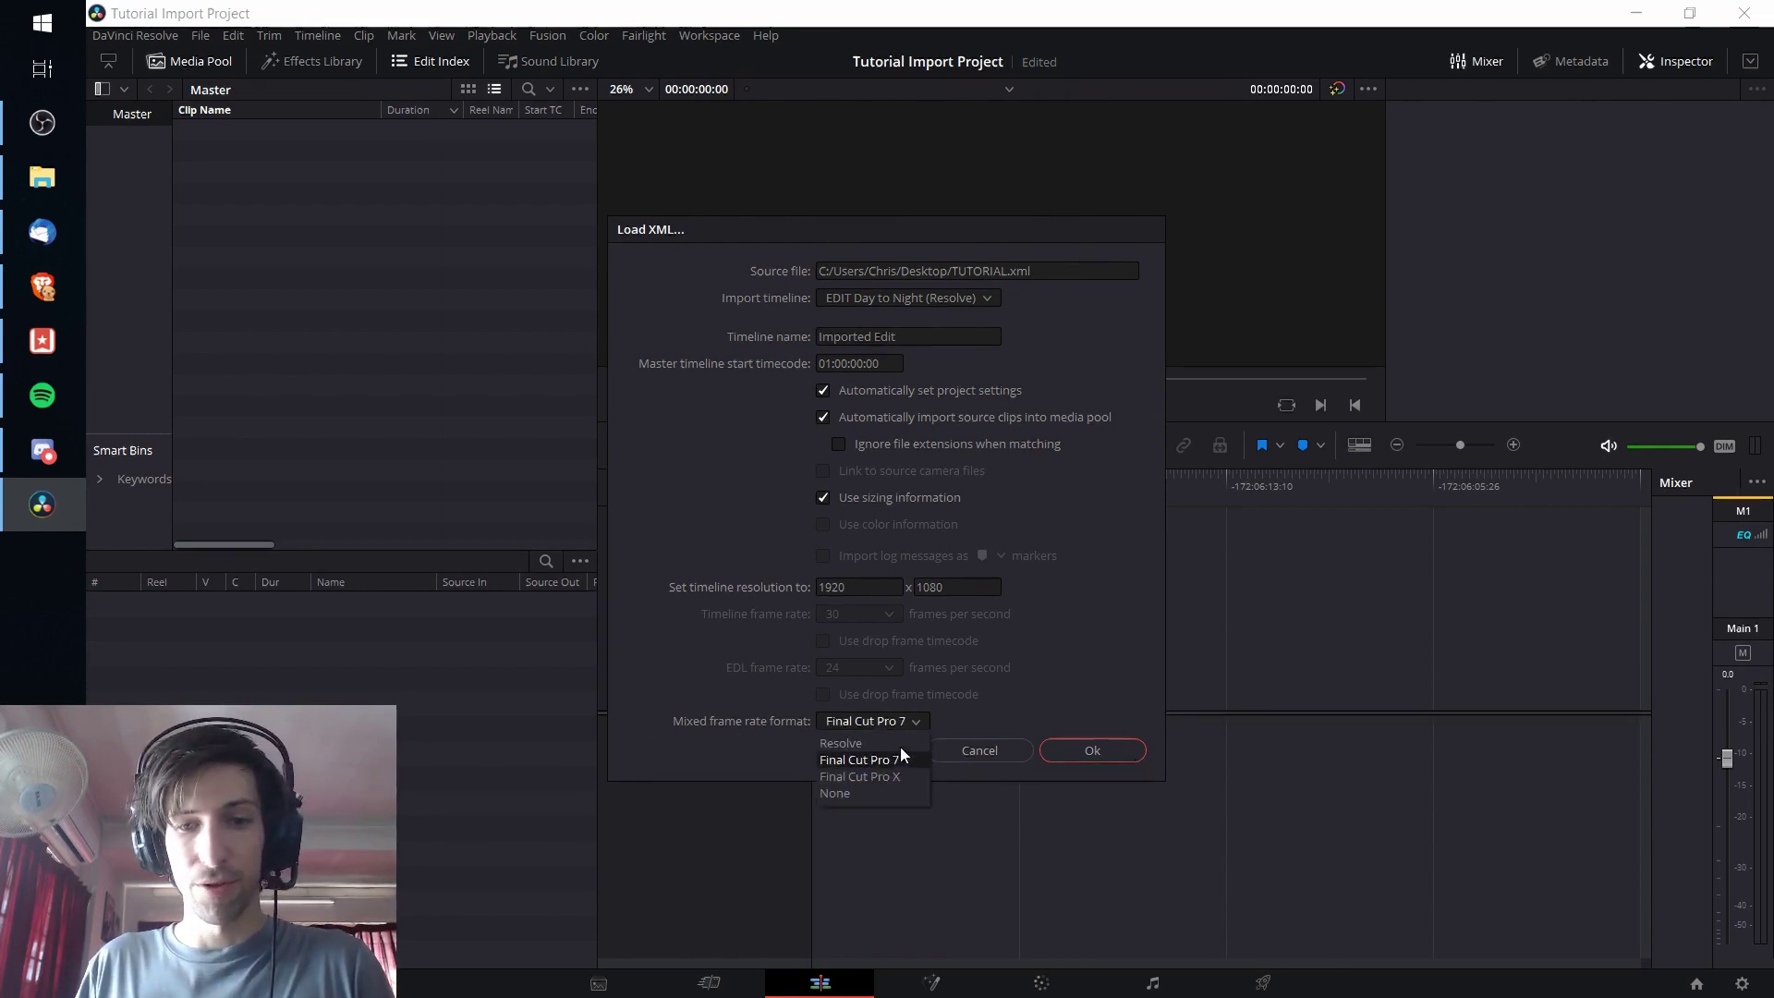
pyautogui.click(901, 743)
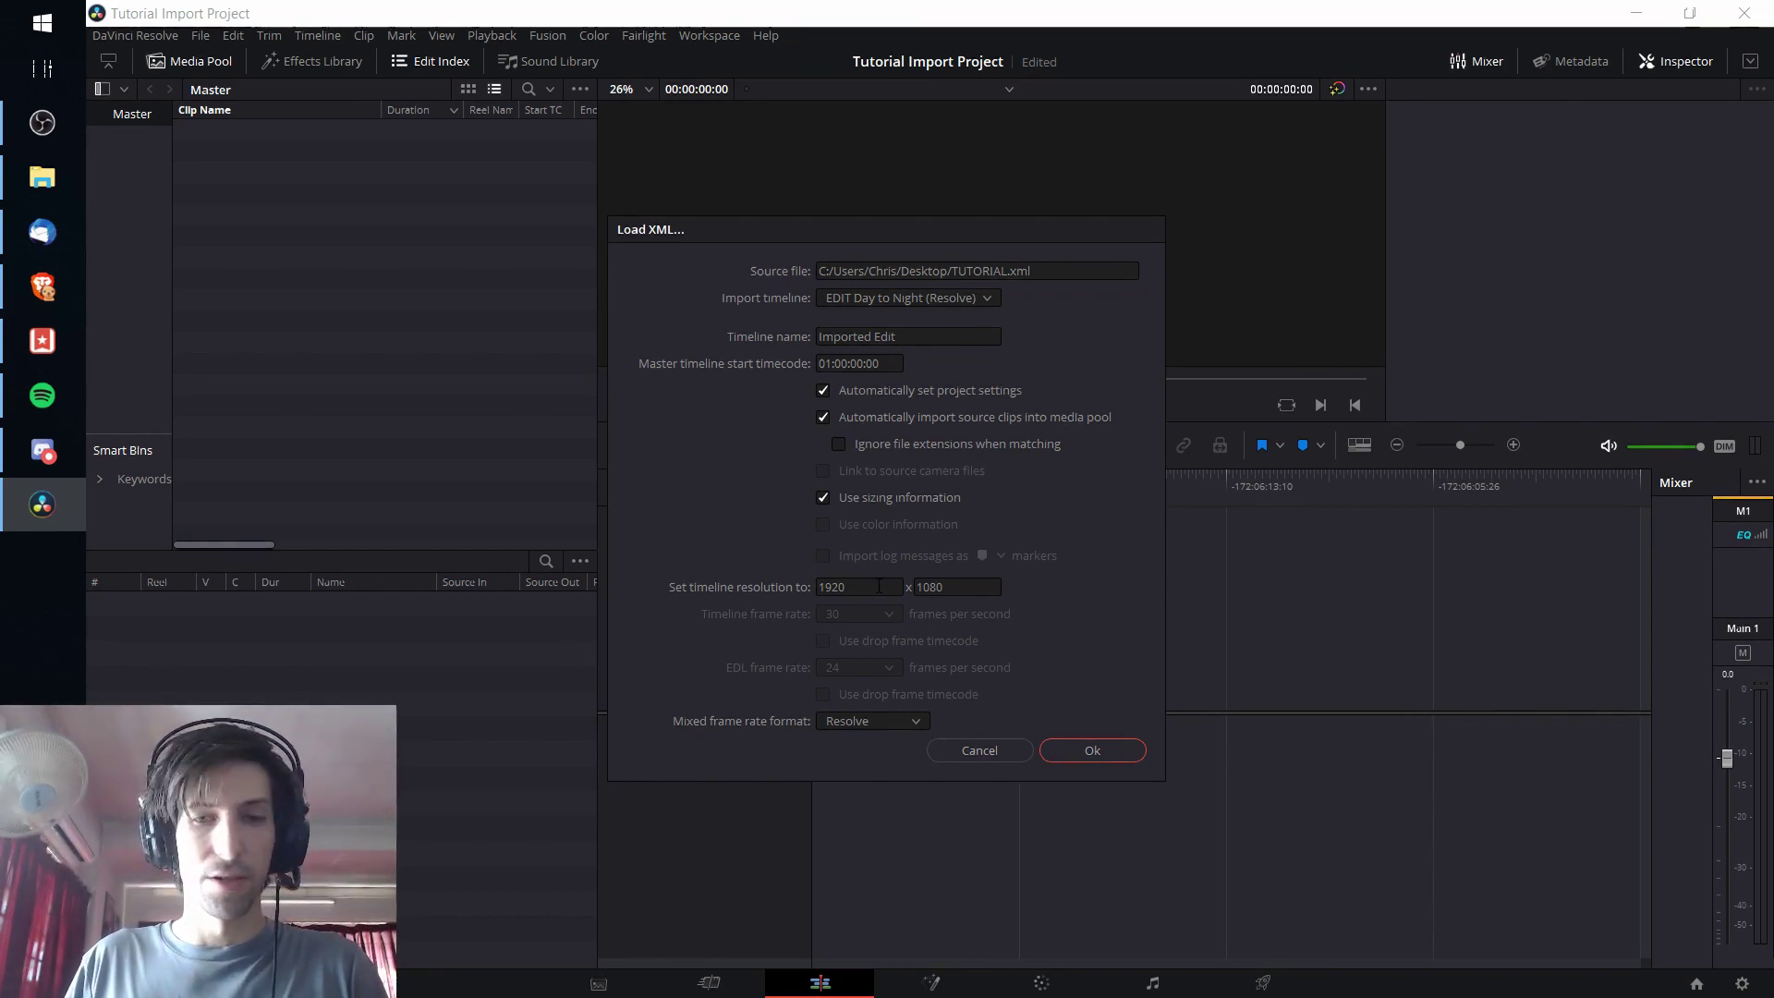
# - Run the import, decline both searches for the missing clip, and inspect the Fusion Title log entry
pyautogui.click(1077, 755)
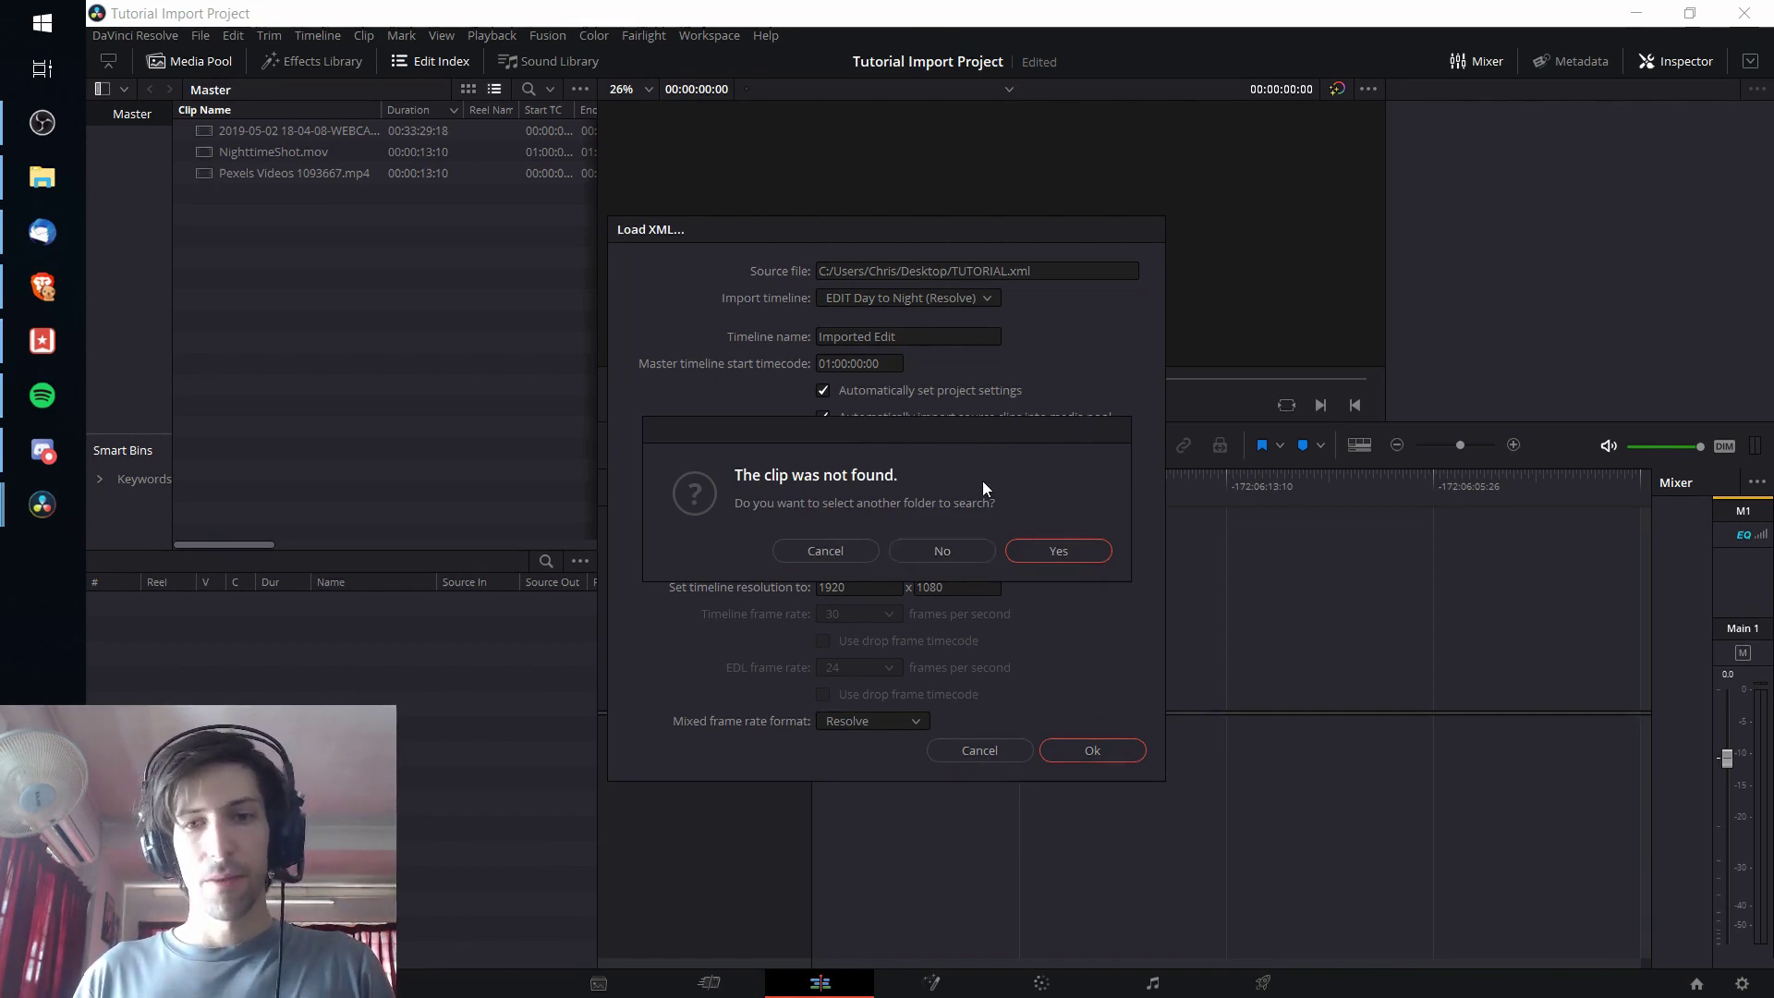
pyautogui.click(942, 551)
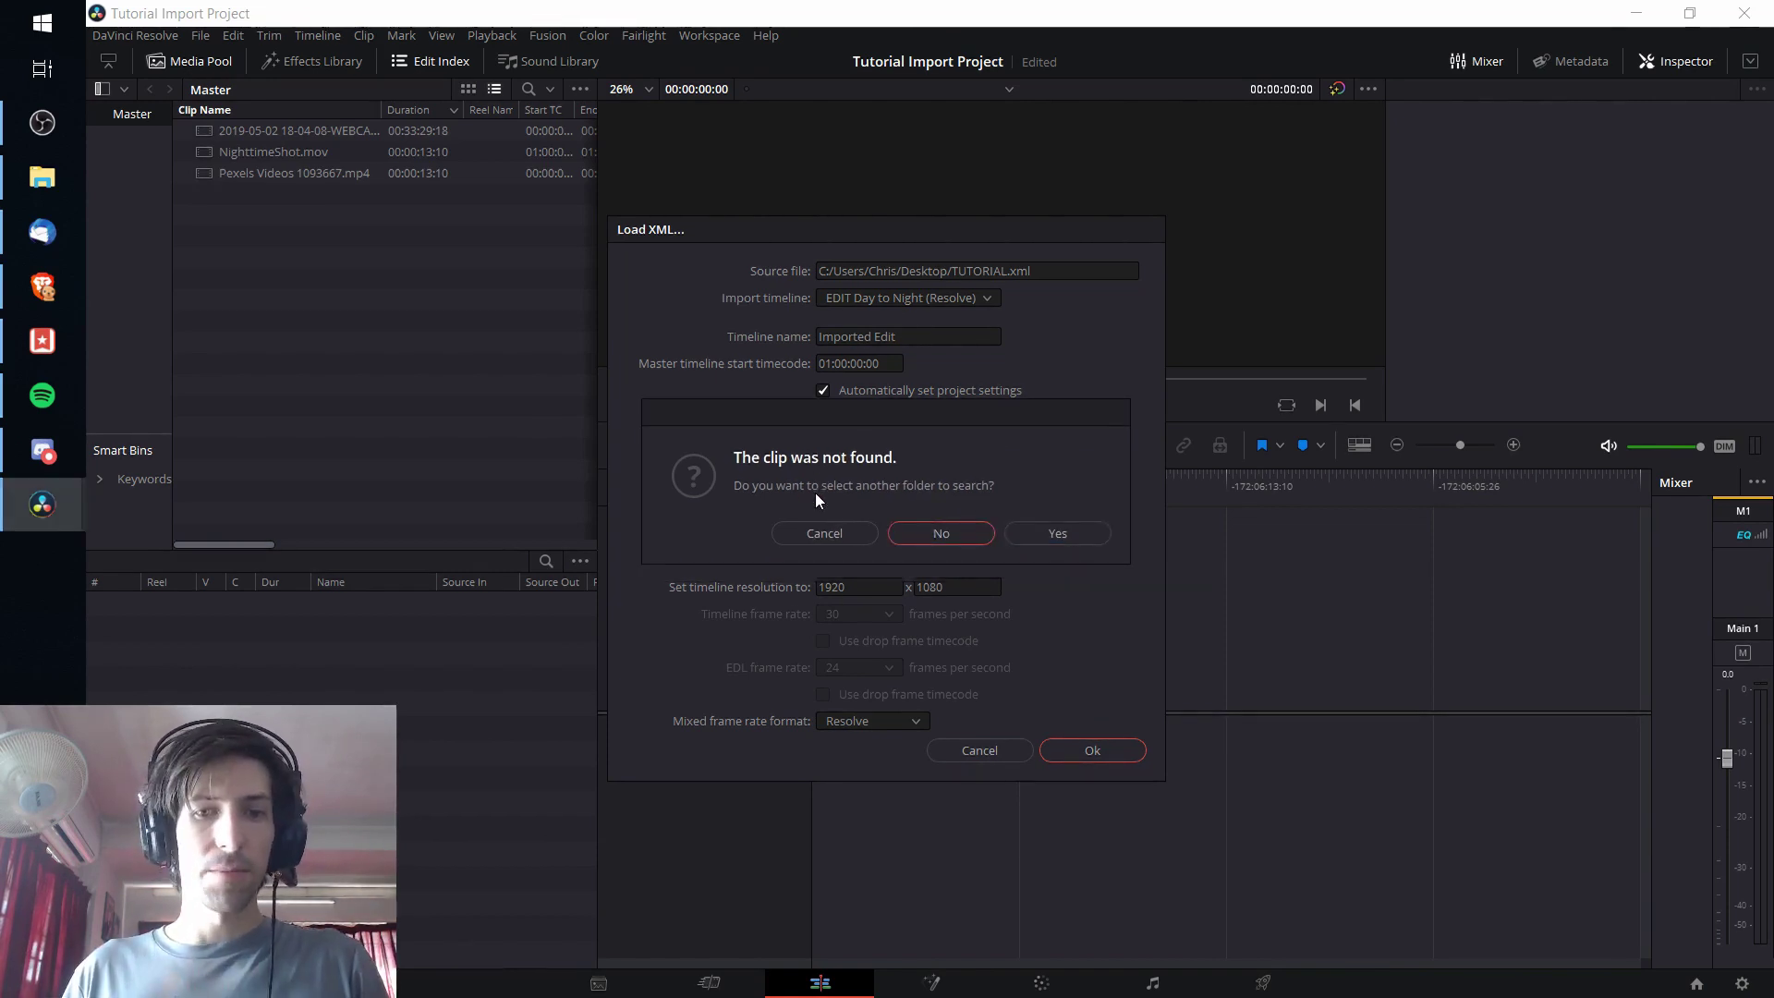
pyautogui.click(961, 543)
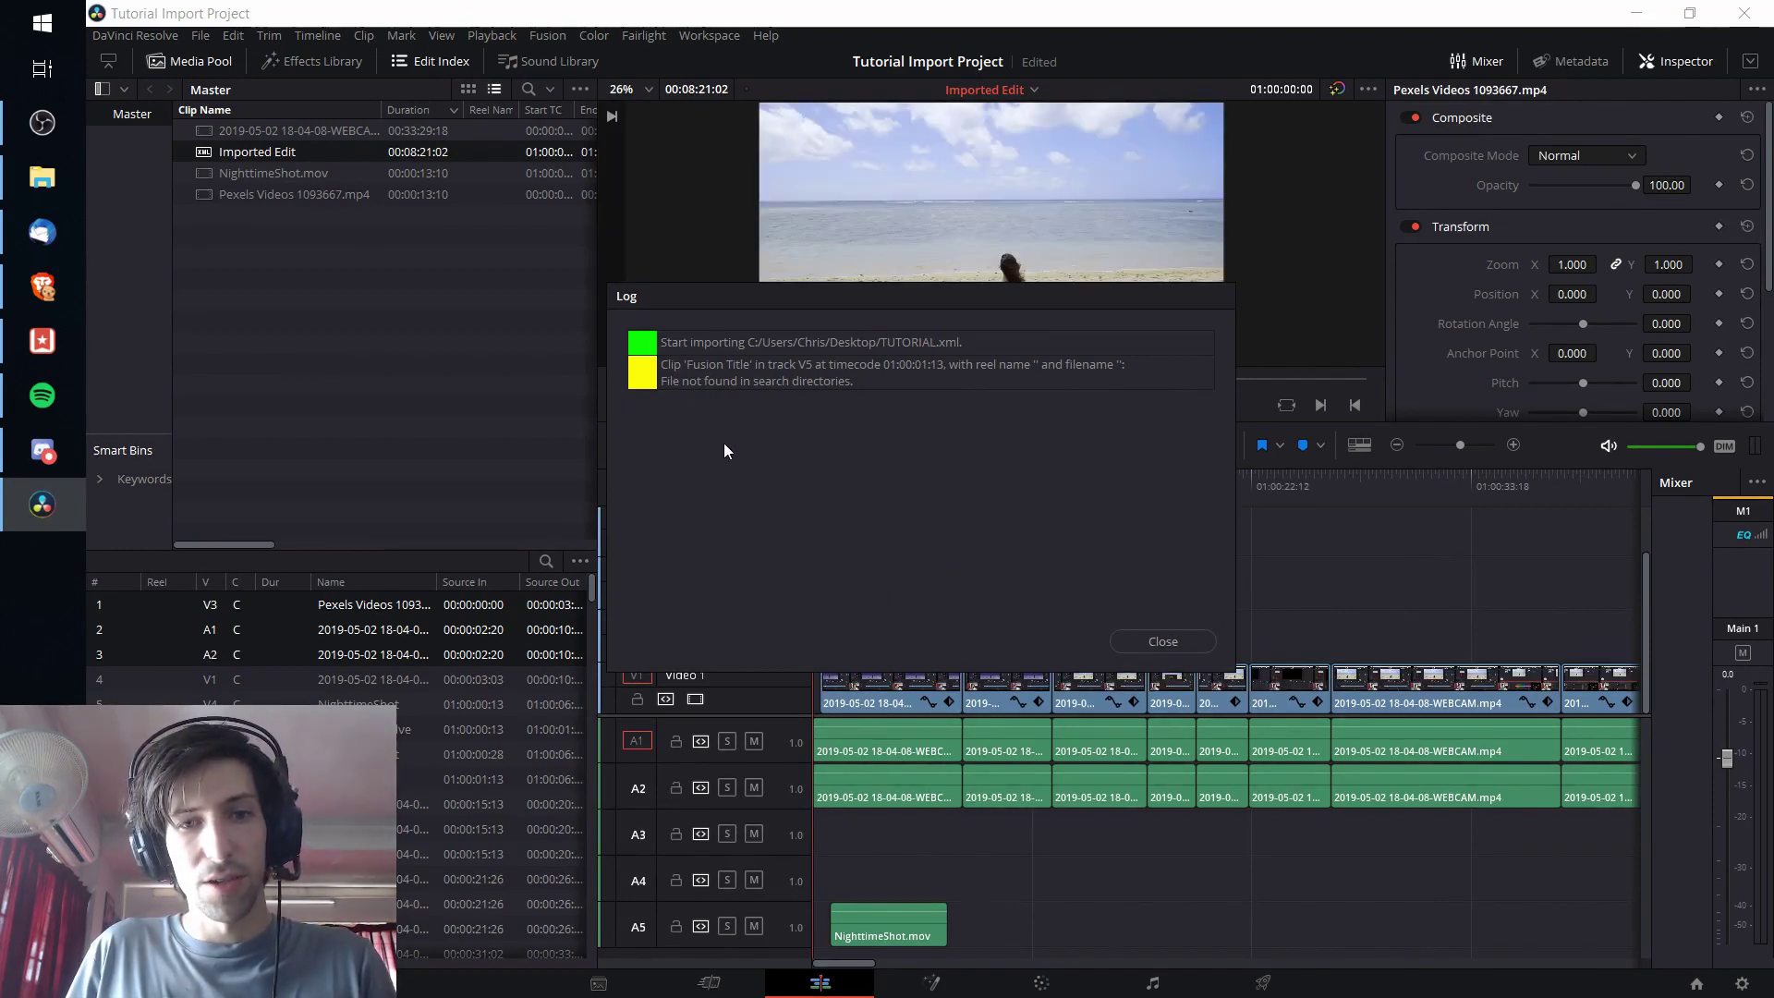
pyautogui.click(684, 377)
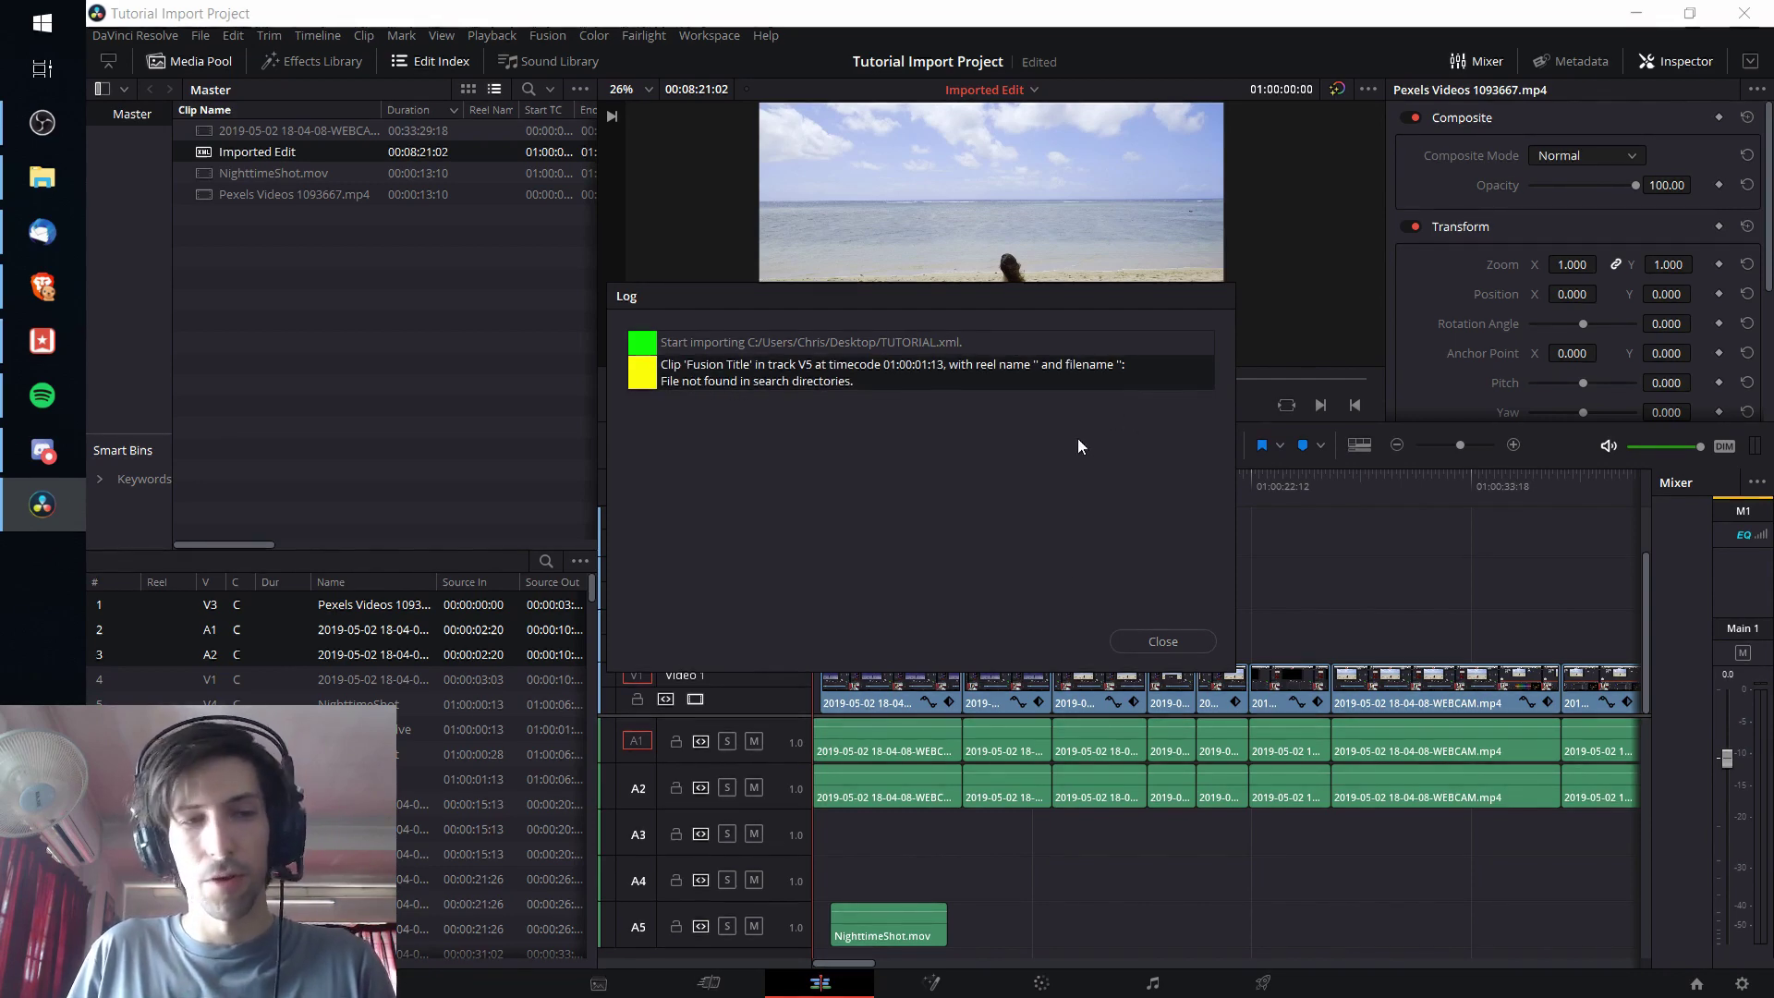
# - Close the import log and move the playhead to 01:00:01:13 and 01:00:06:13 to check the offline Fusion title
pyautogui.click(1163, 641)
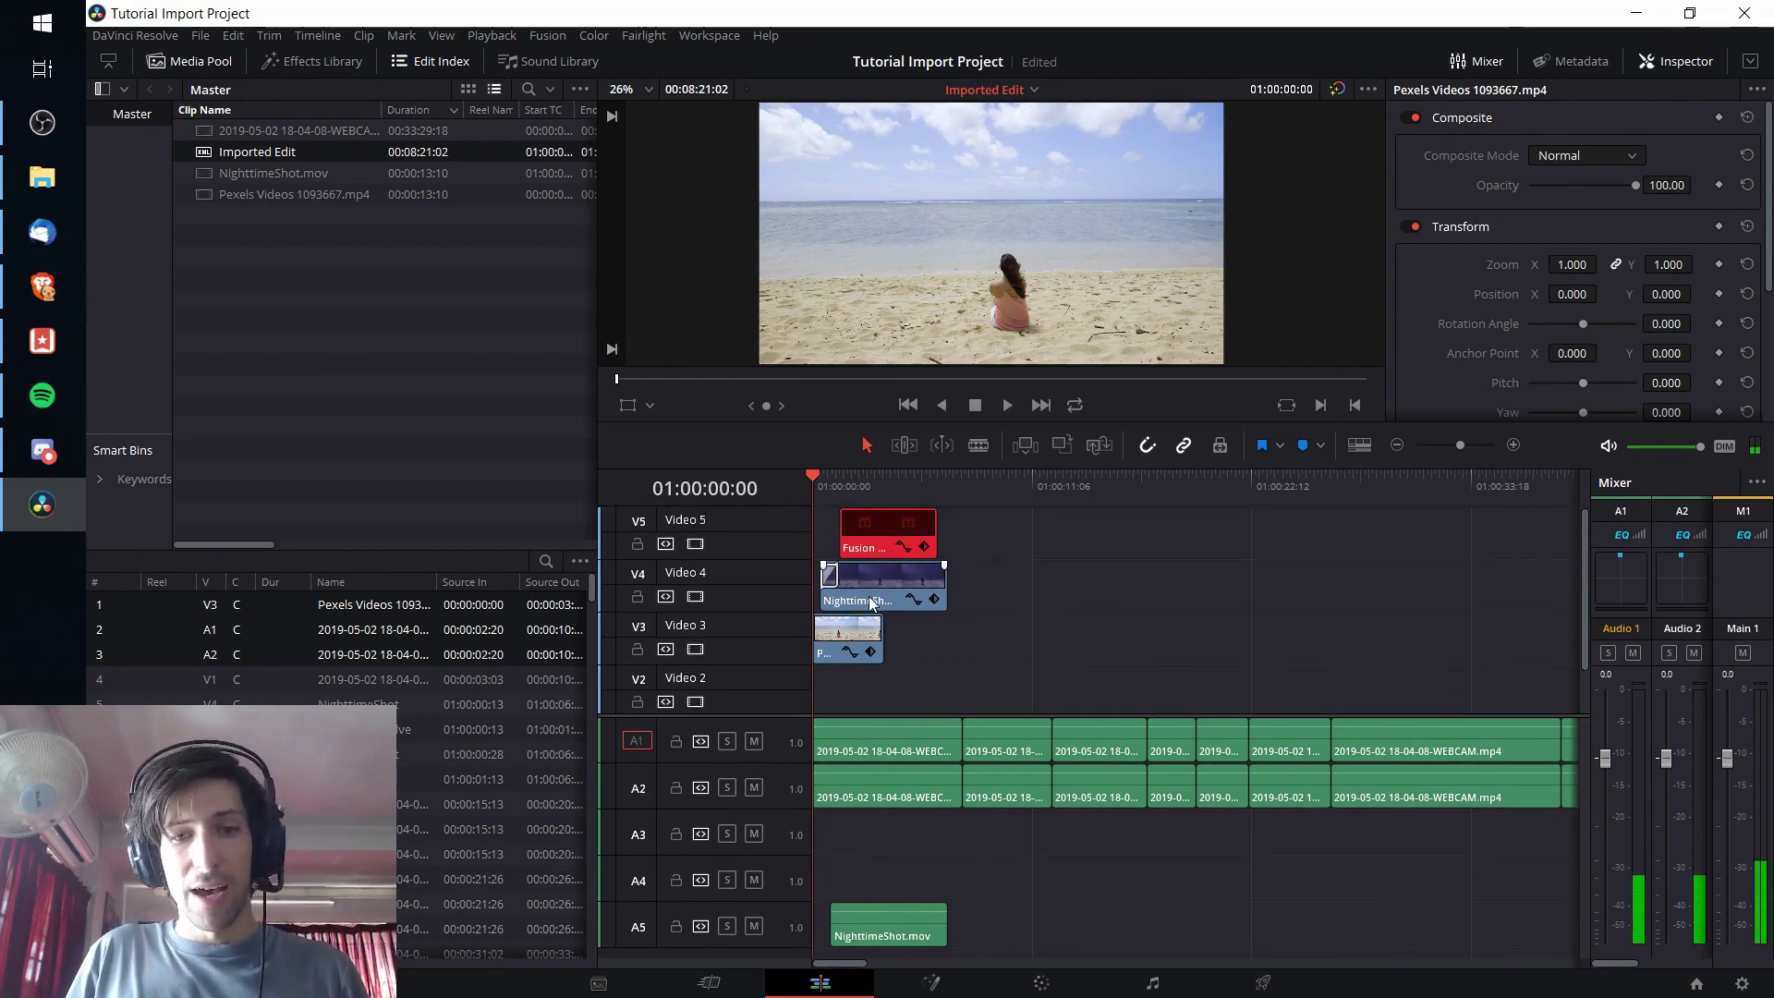
pyautogui.scroll(-1, 905, 685)
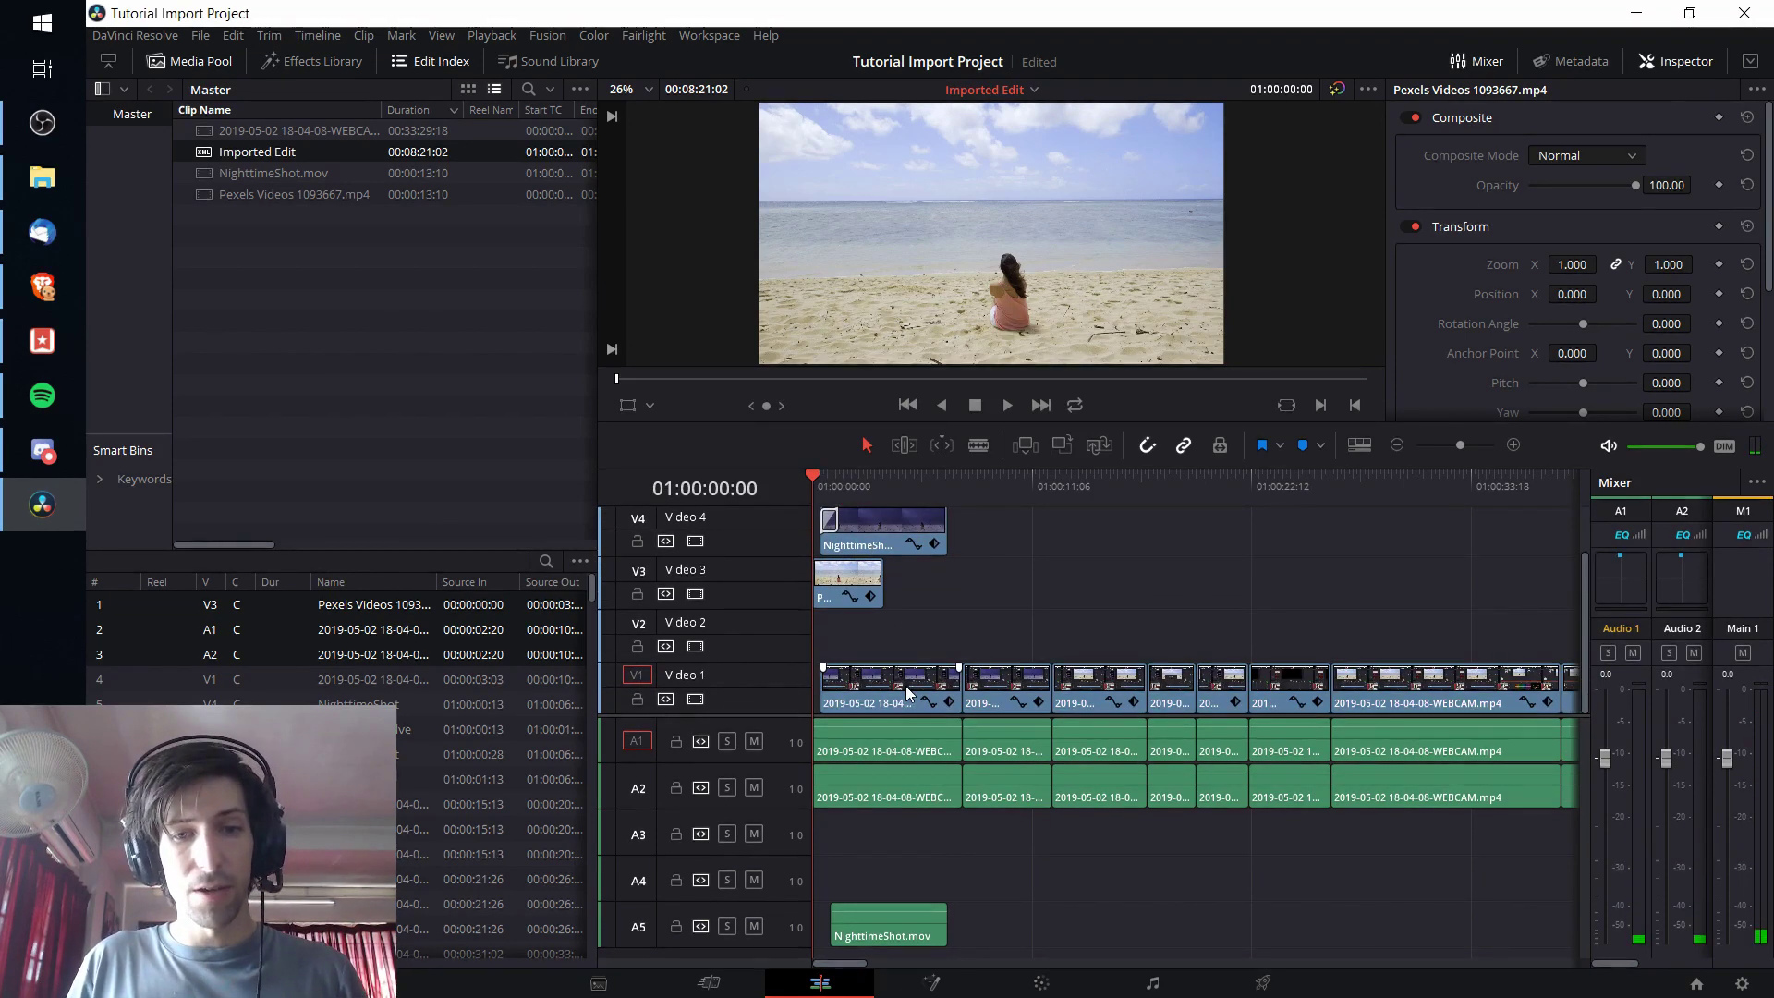
pyautogui.scroll(1, 840, 628)
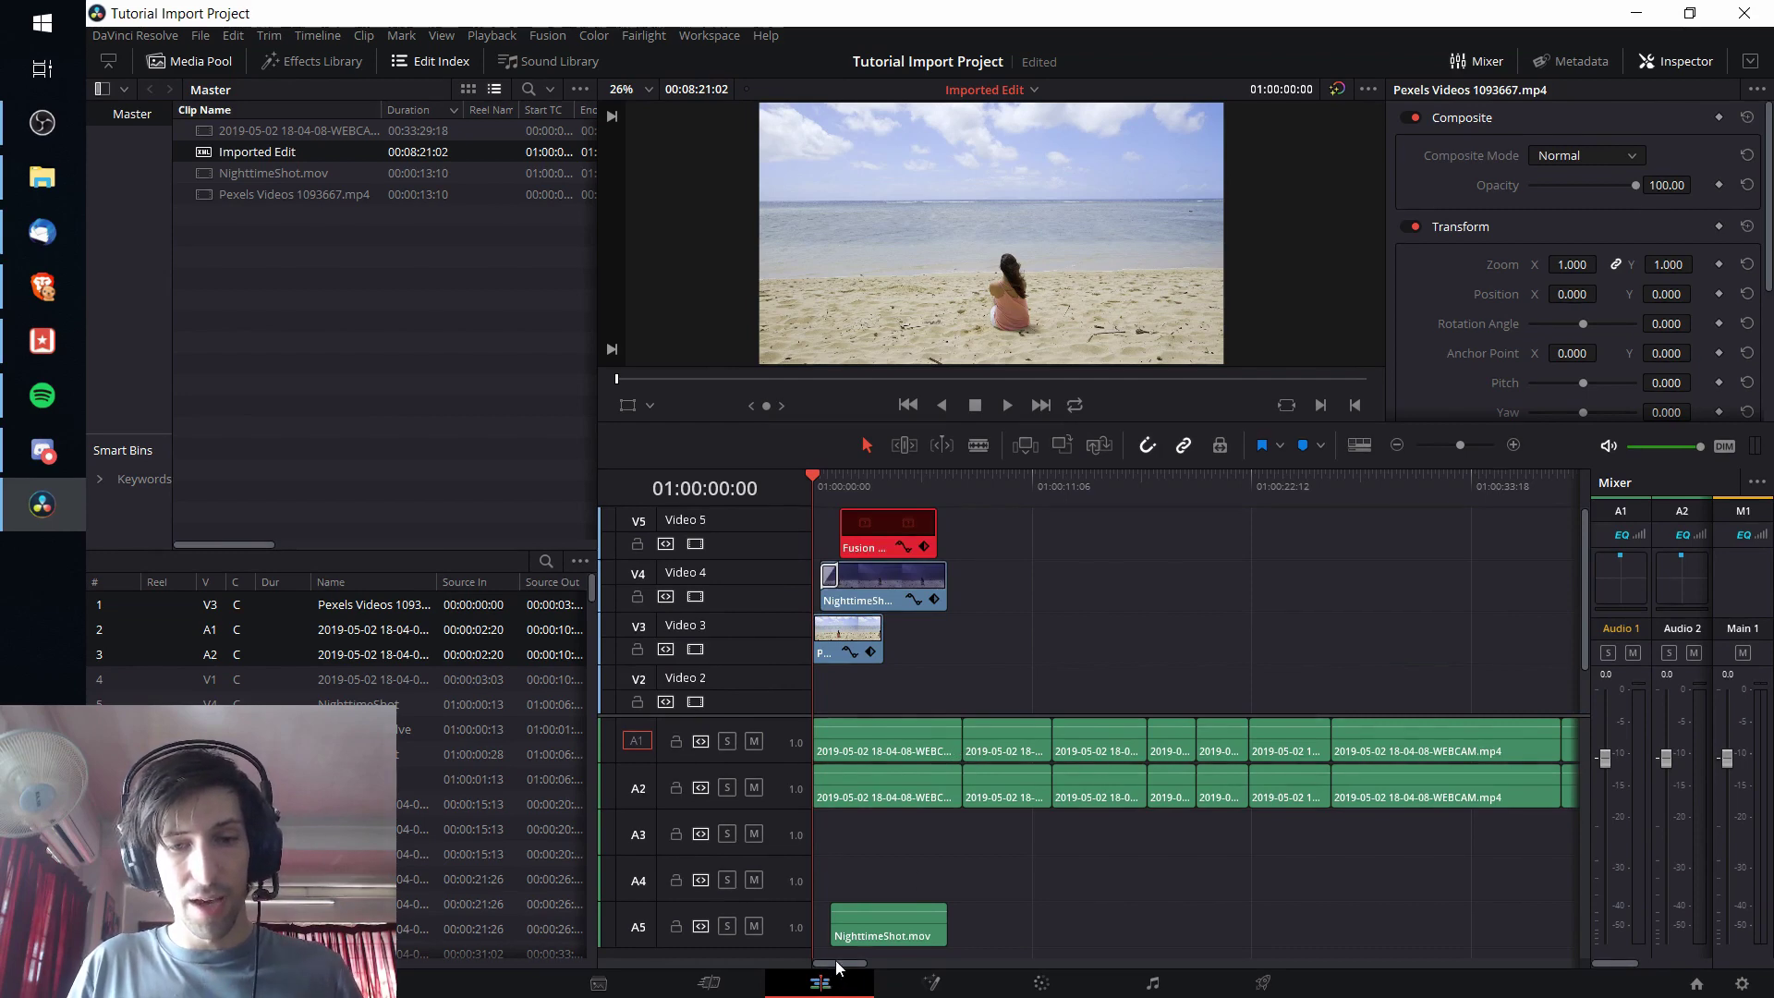
pyautogui.moveTo(837, 964); pyautogui.dragTo(879, 863)
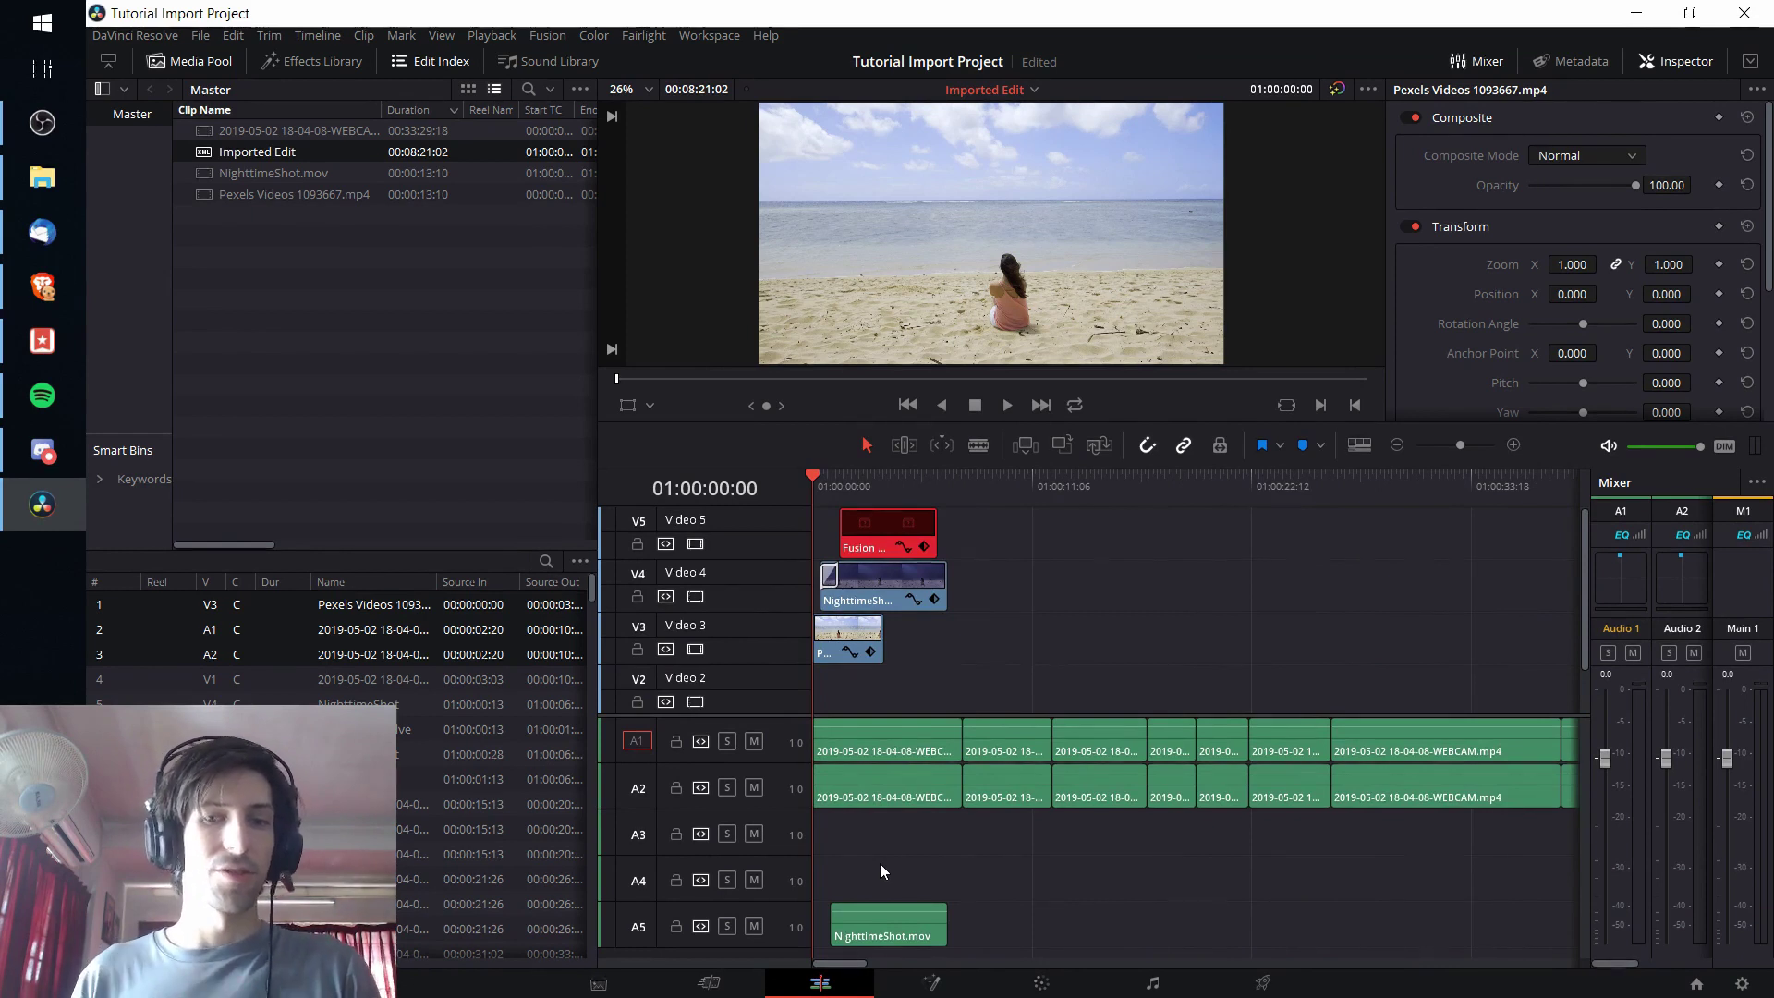
pyautogui.click(837, 486)
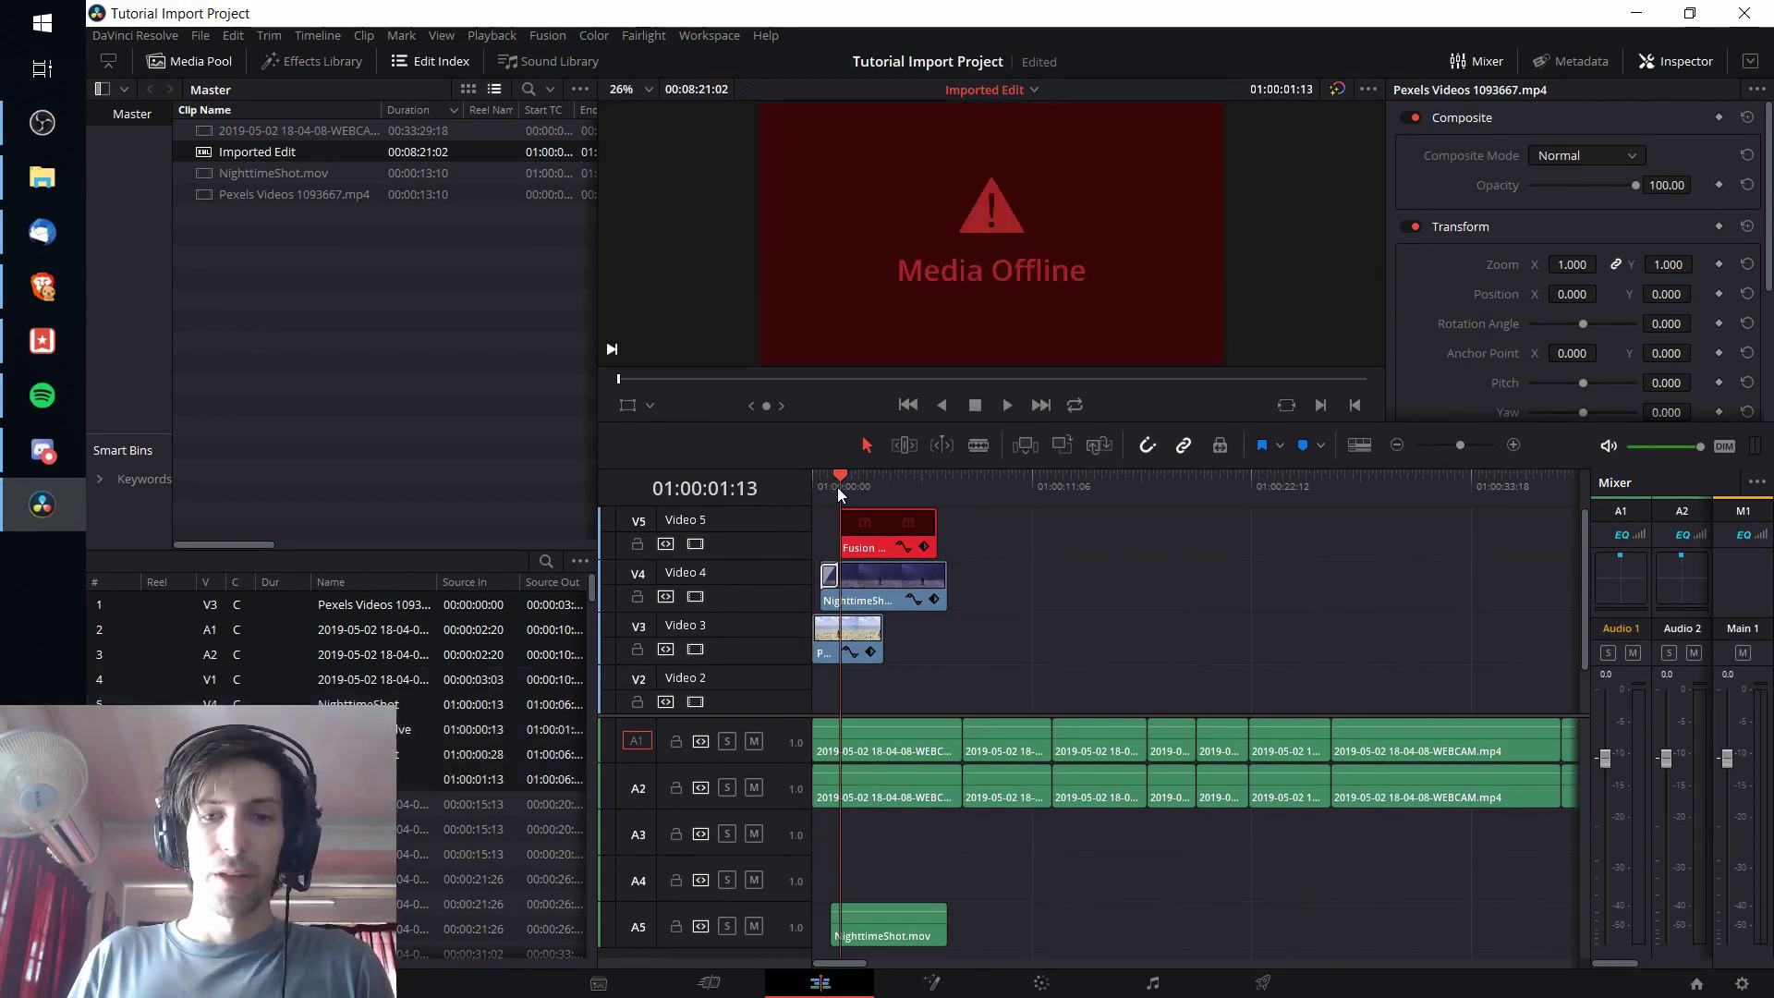
pyautogui.click(940, 497)
# - Drop a Fusion Composition from the Effects toolbox onto V5 after the offline red clip and select it
pyautogui.click(290, 58)
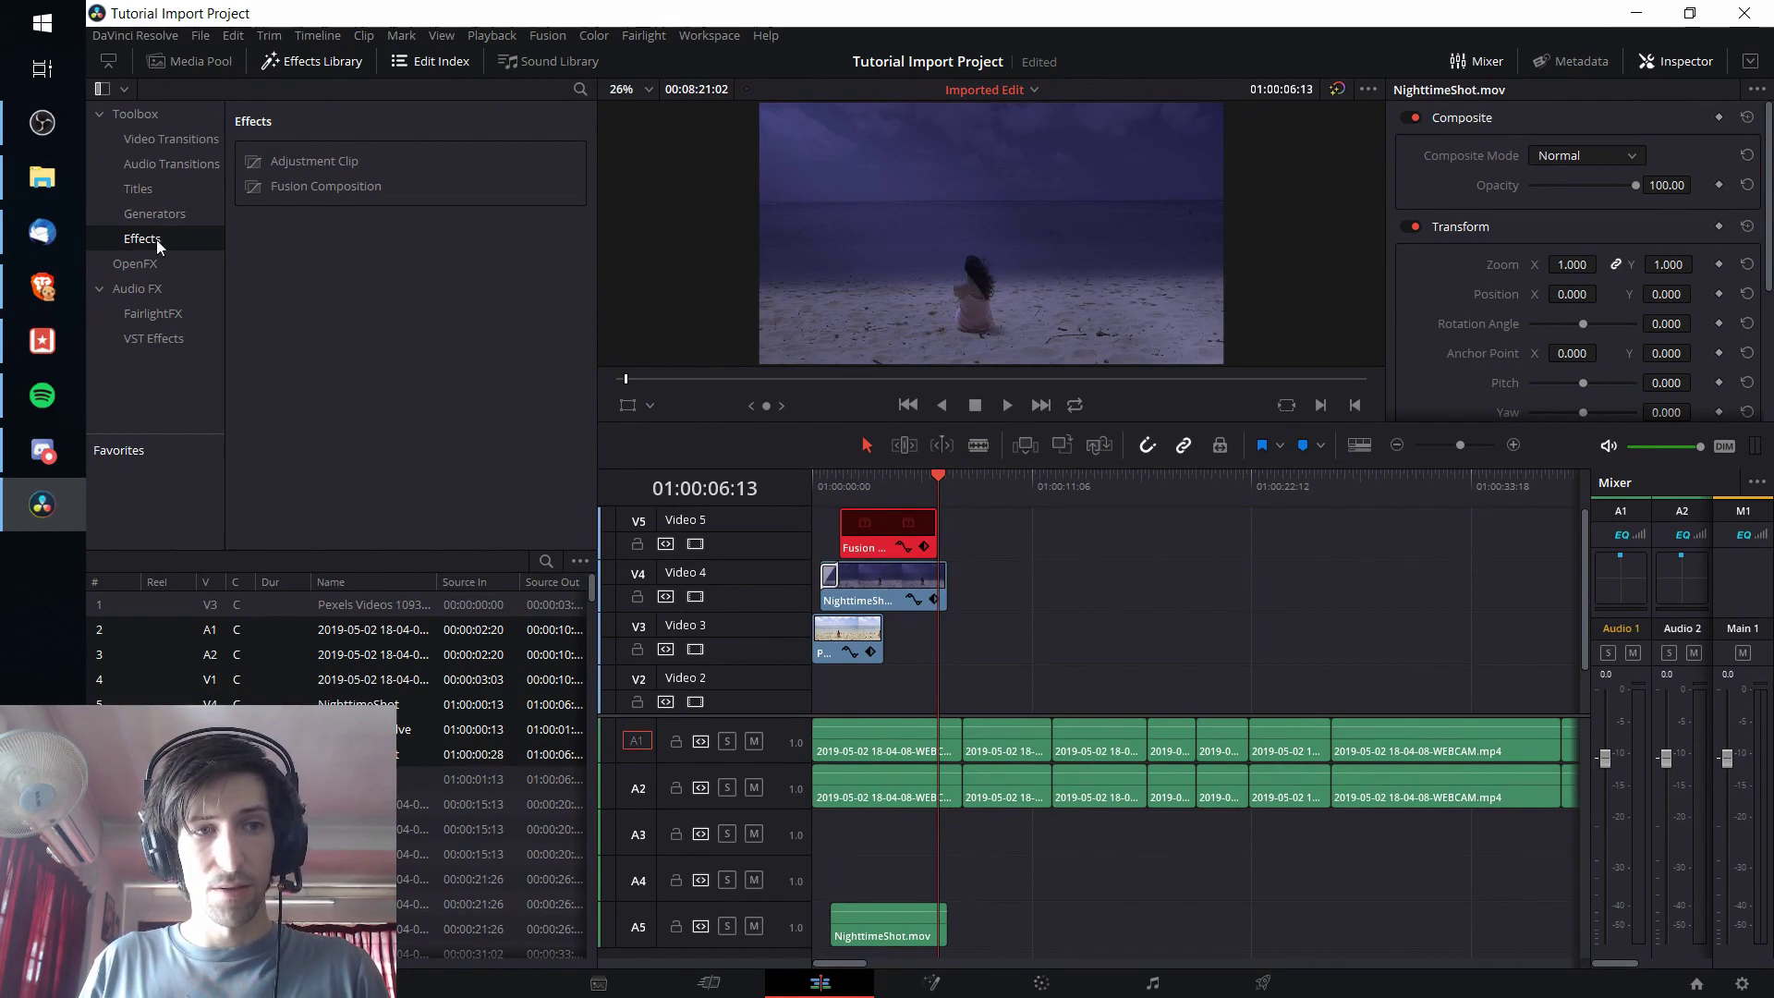
pyautogui.moveTo(297, 189); pyautogui.dragTo(942, 520)
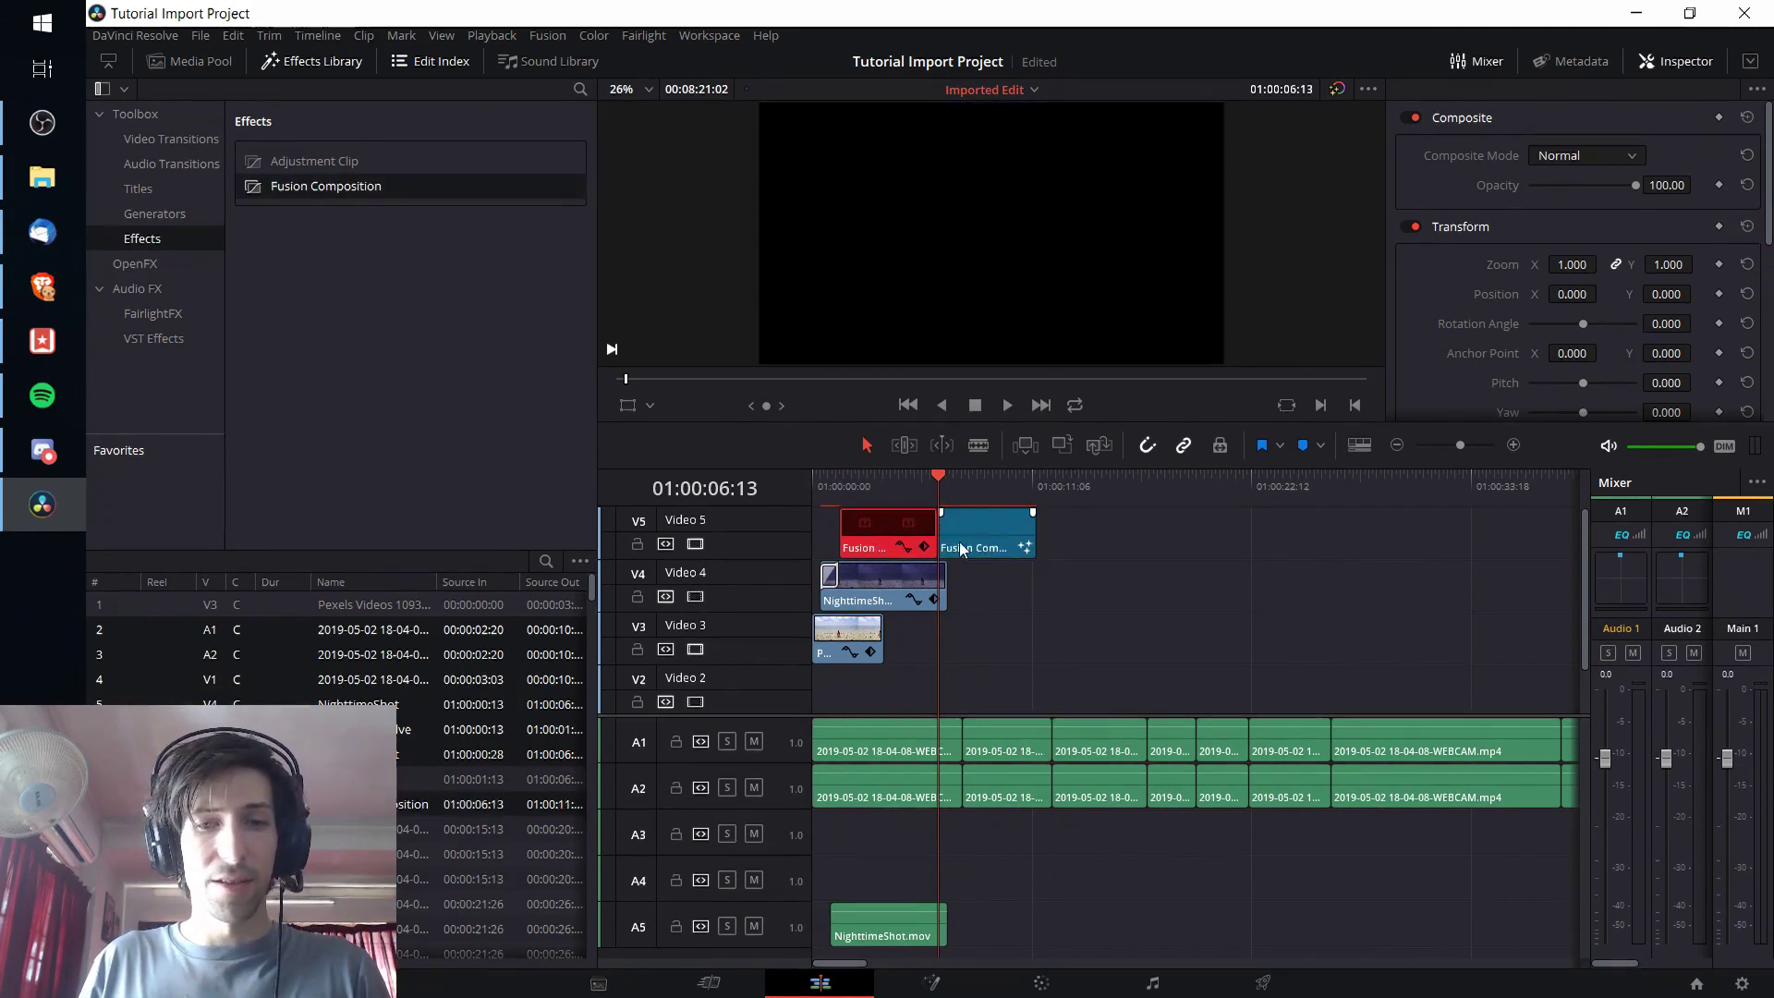
pyautogui.click(920, 547)
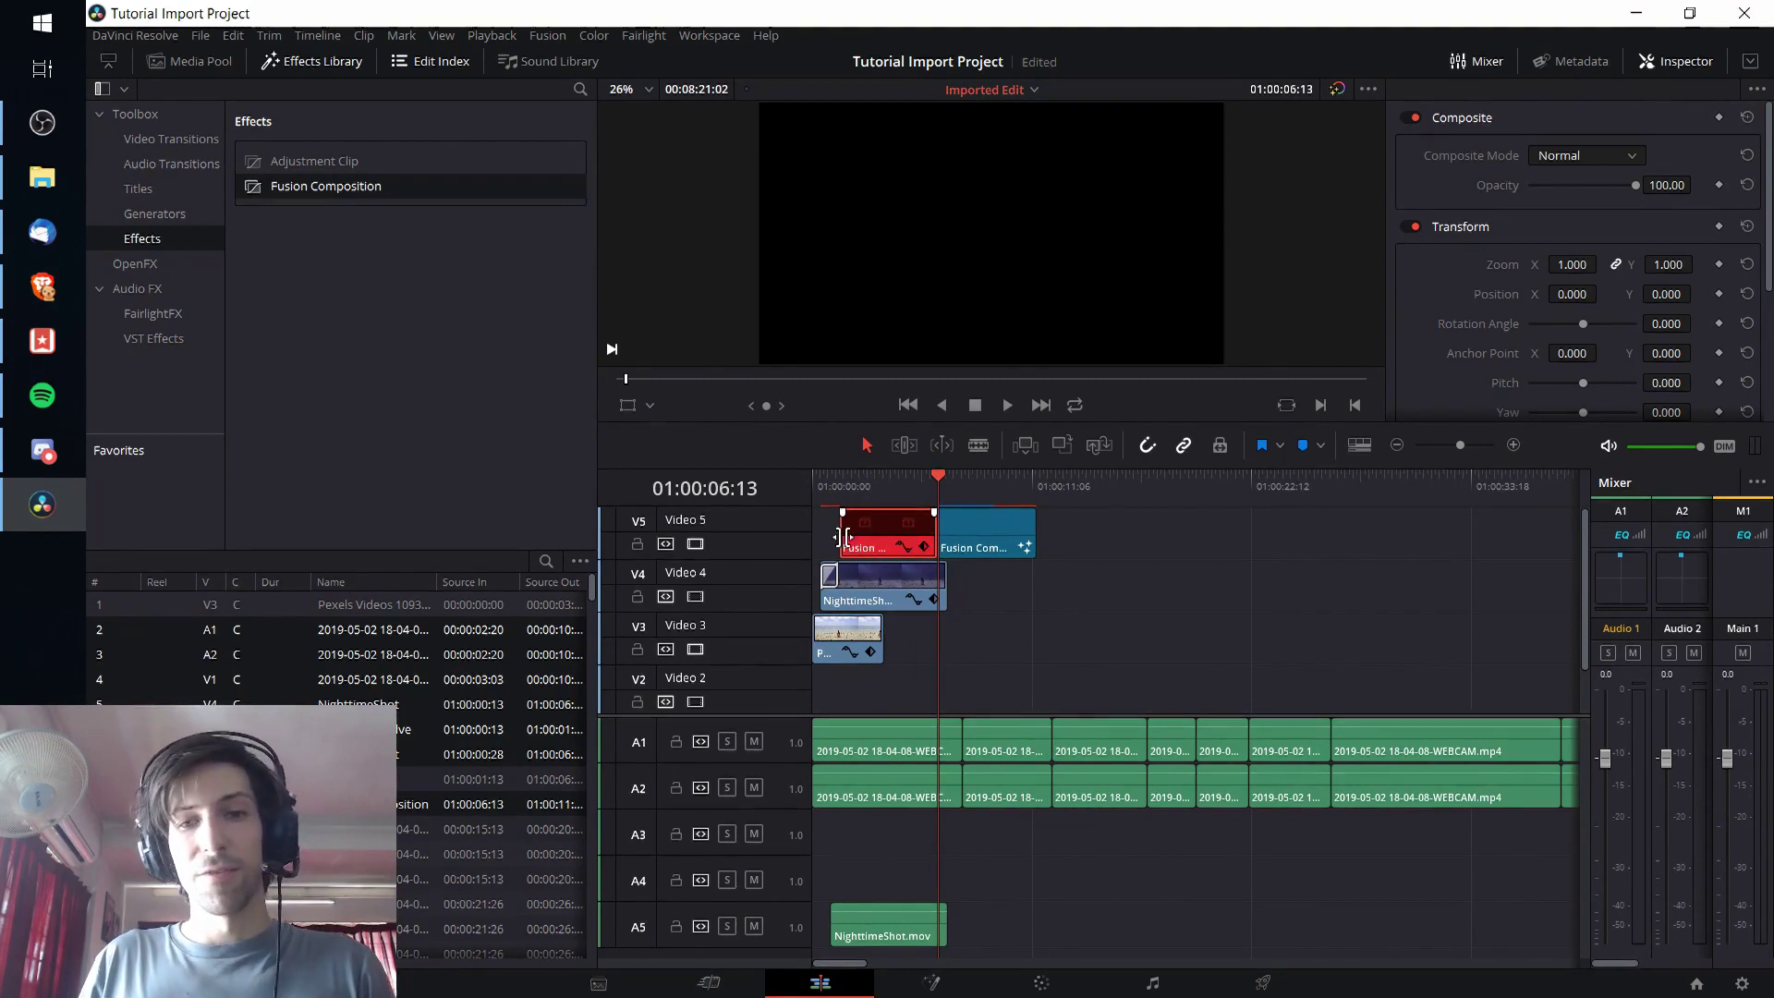
pyautogui.click(960, 534)
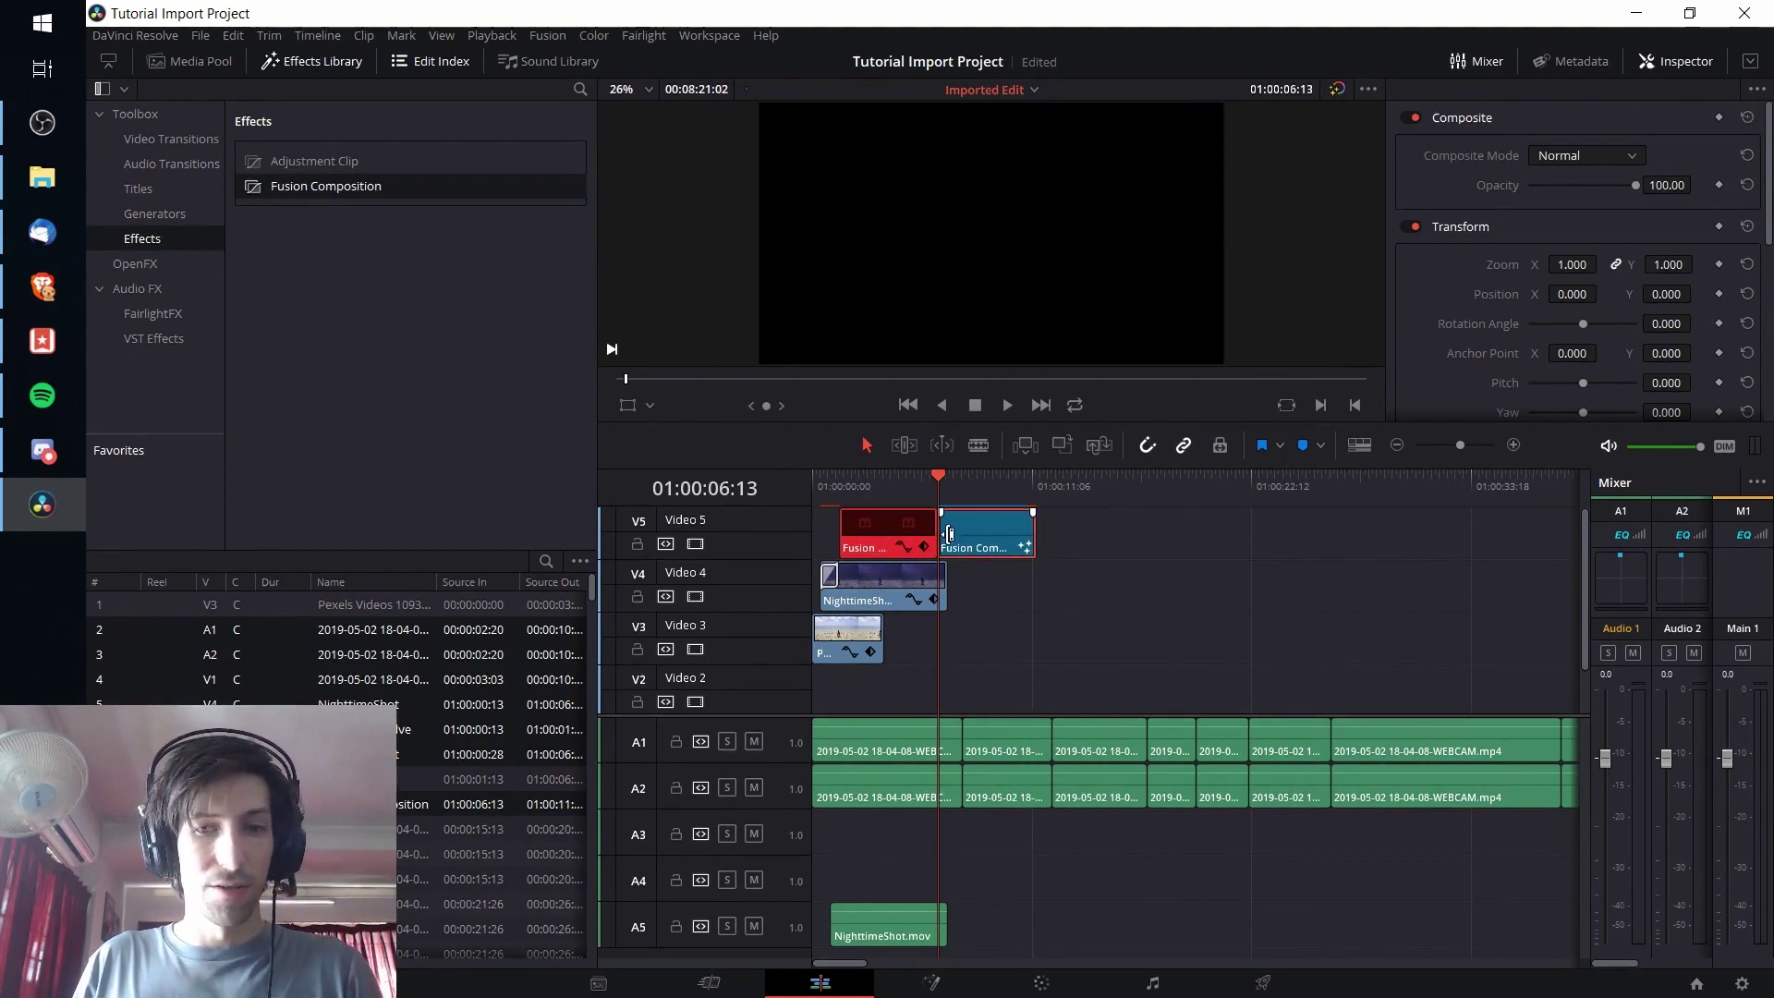
pyautogui.press('space')
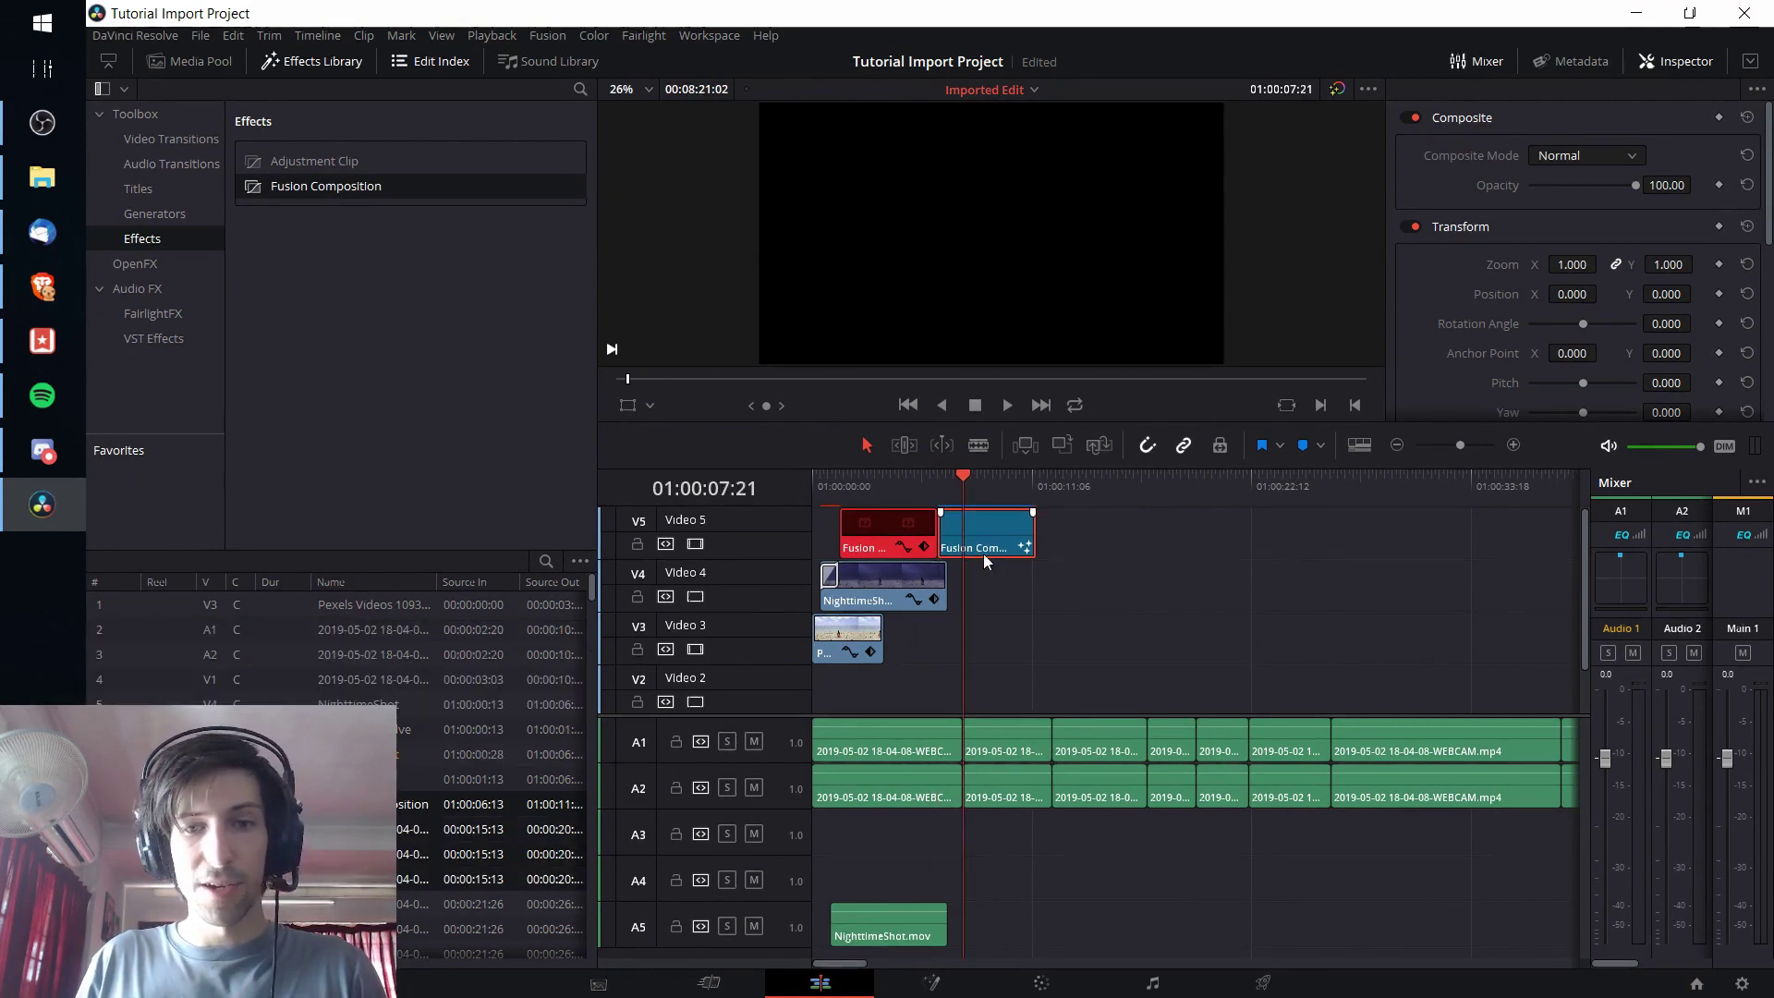
# - On the Fusion page, import TUTORIALFUSIONIMPORT.setting from the desktop into the node graph
pyautogui.click(948, 984)
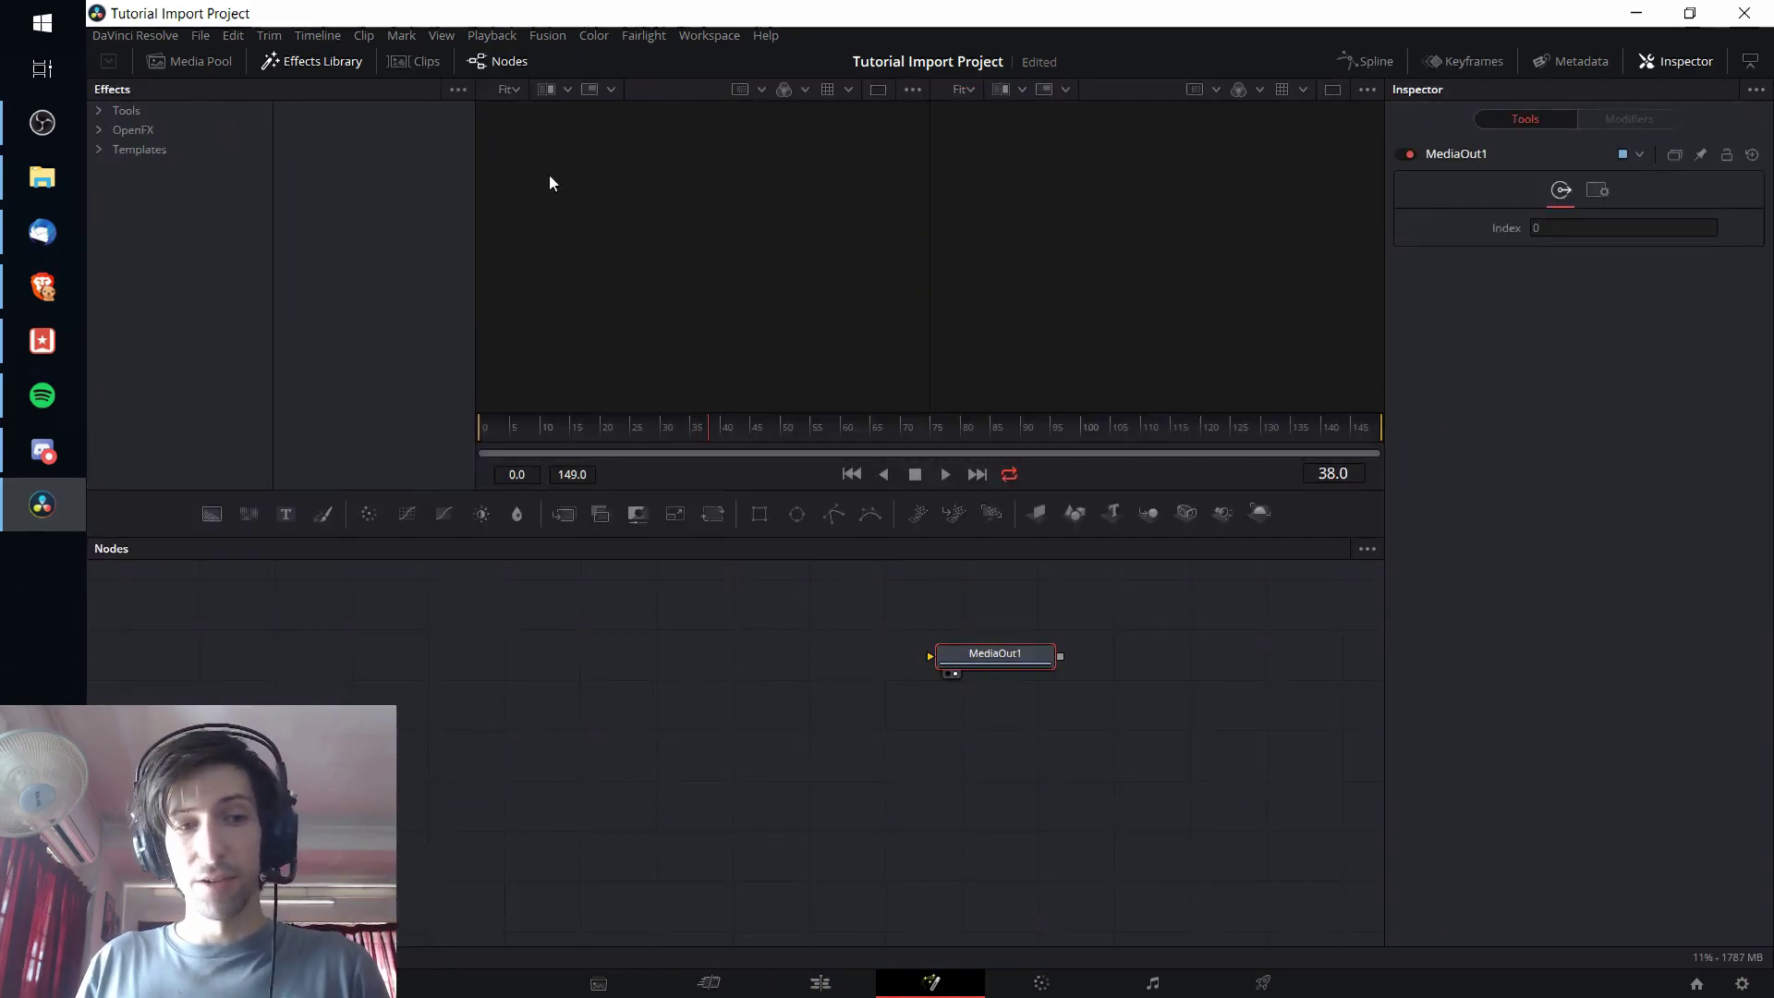
pyautogui.doubleClick(774, 10)
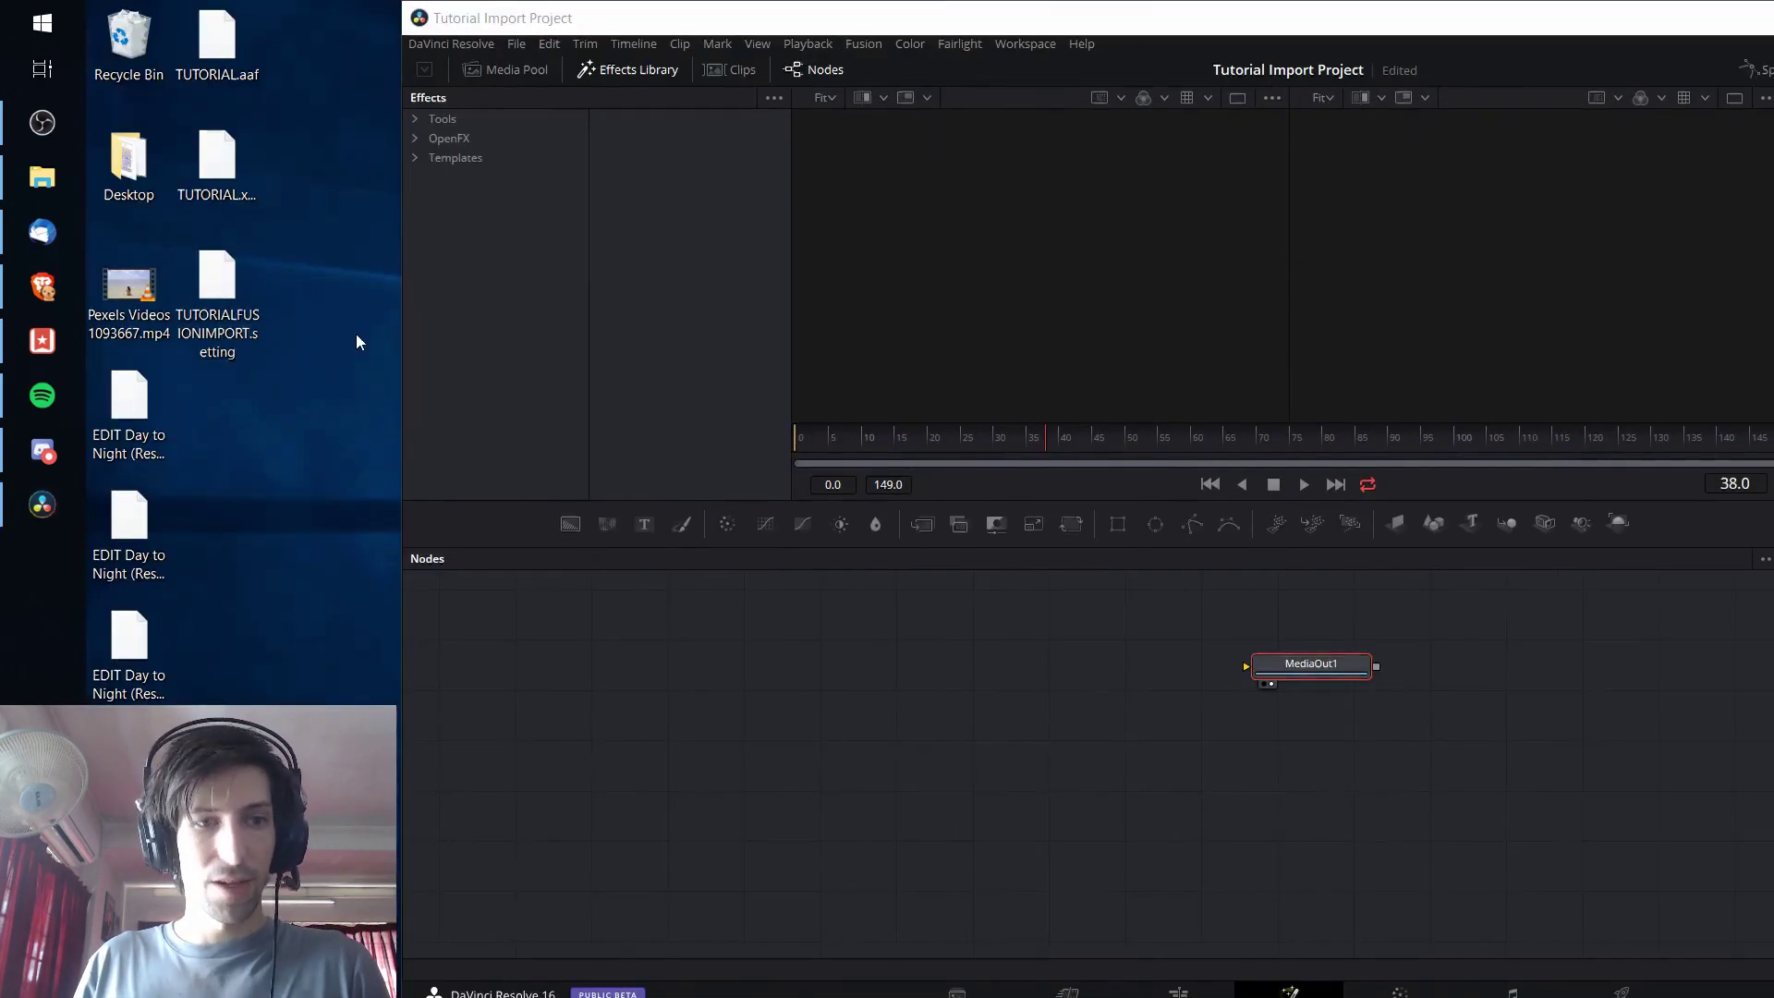
pyautogui.moveTo(251, 355); pyautogui.dragTo(842, 695)
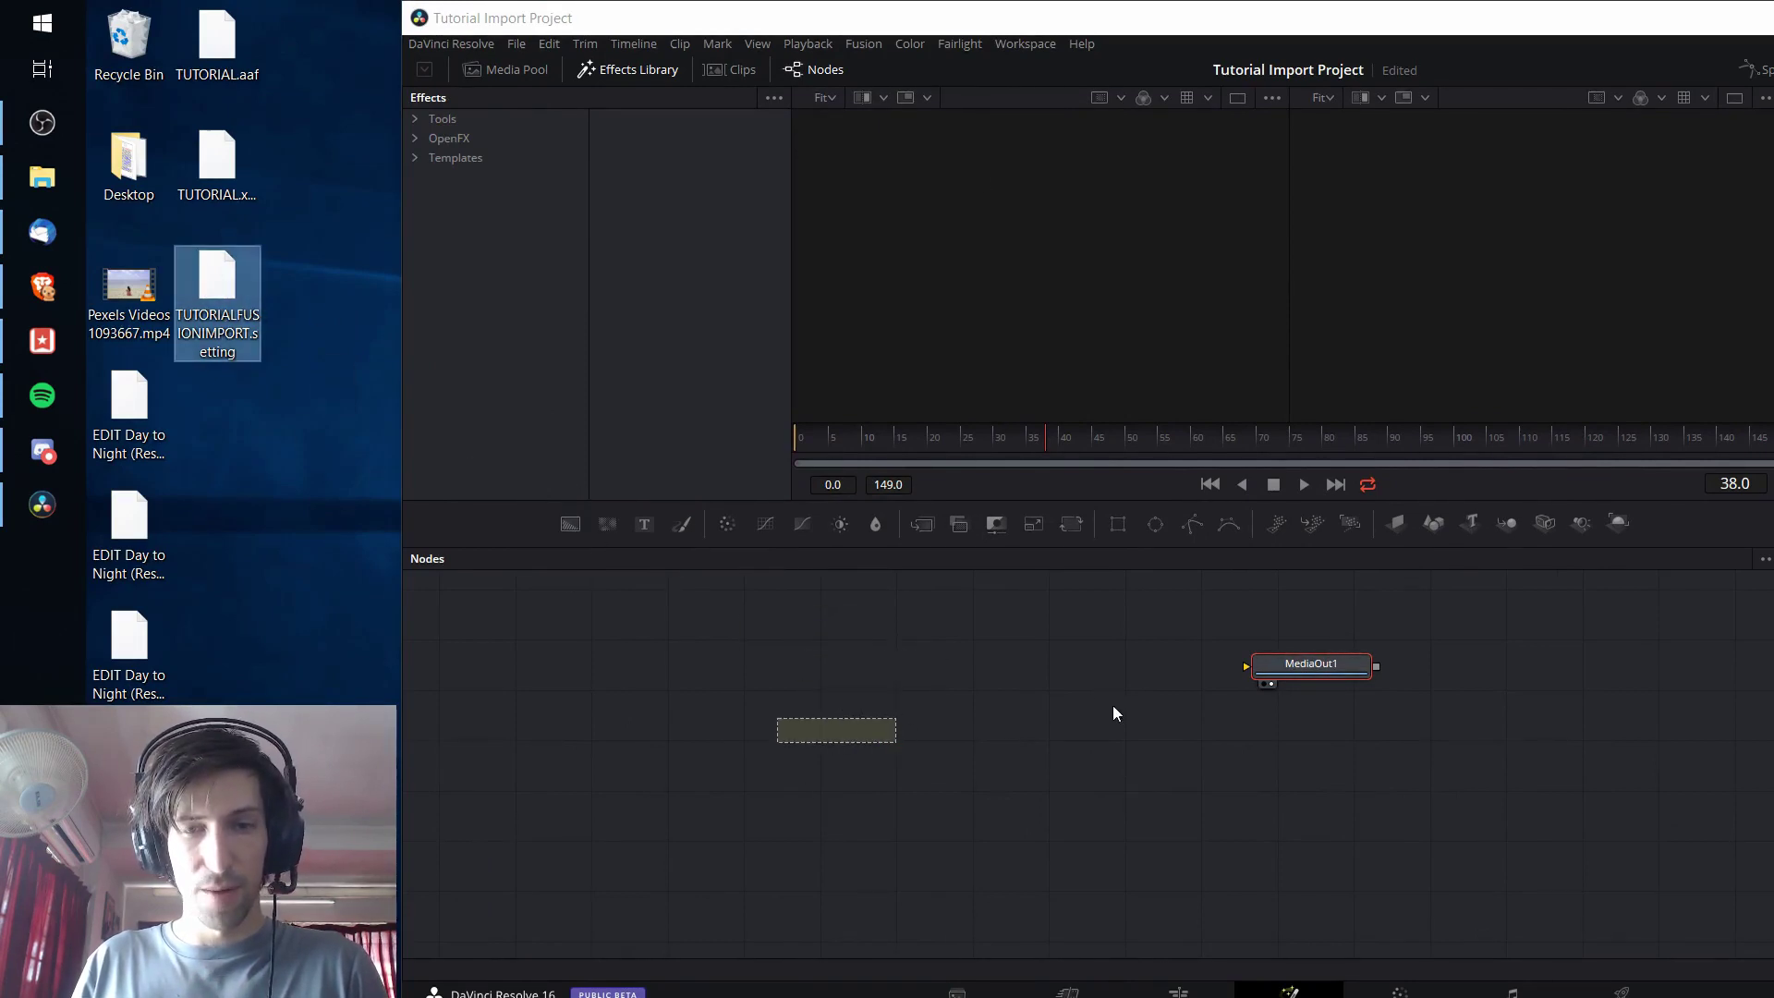
pyautogui.doubleClick(1059, 31)
# - Delete the extra MediaOut1 so TitleThreeLineDrop feeds MediaOut1_1, then check its text settings
pyautogui.moveTo(935, 727); pyautogui.dragTo(996, 744)
pyautogui.click(986, 661)
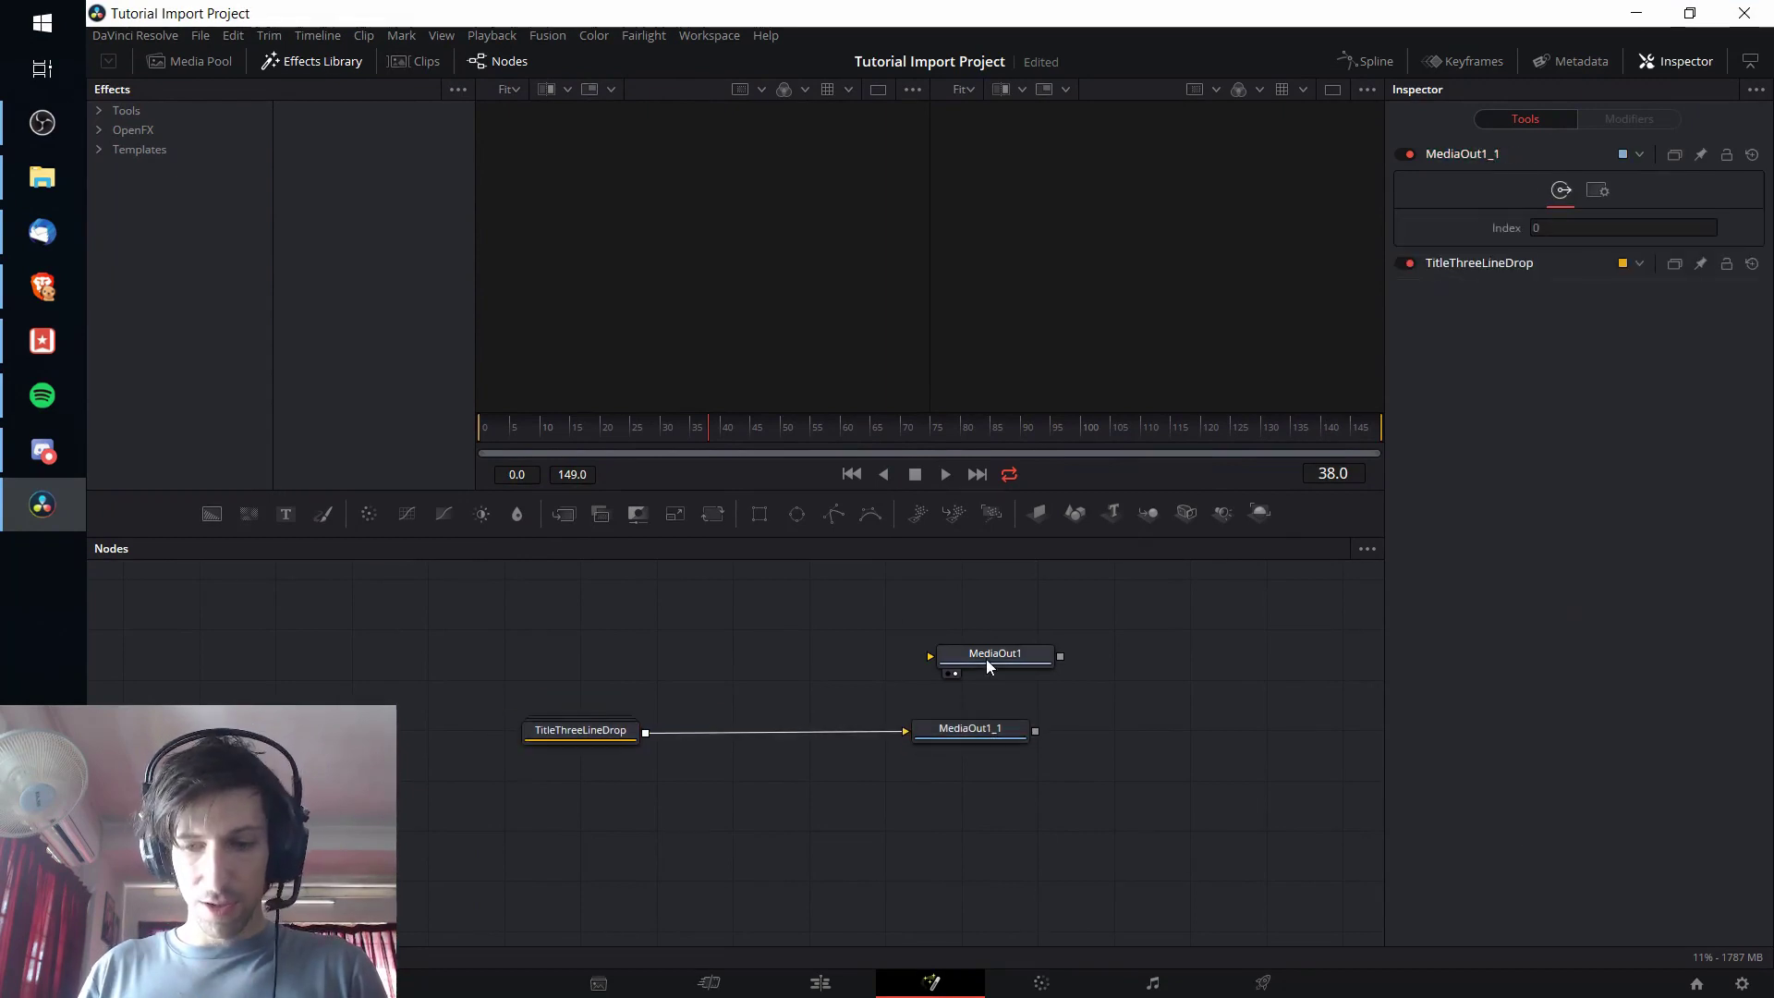
pyautogui.press('Delete')
pyautogui.doubleClick(608, 734)
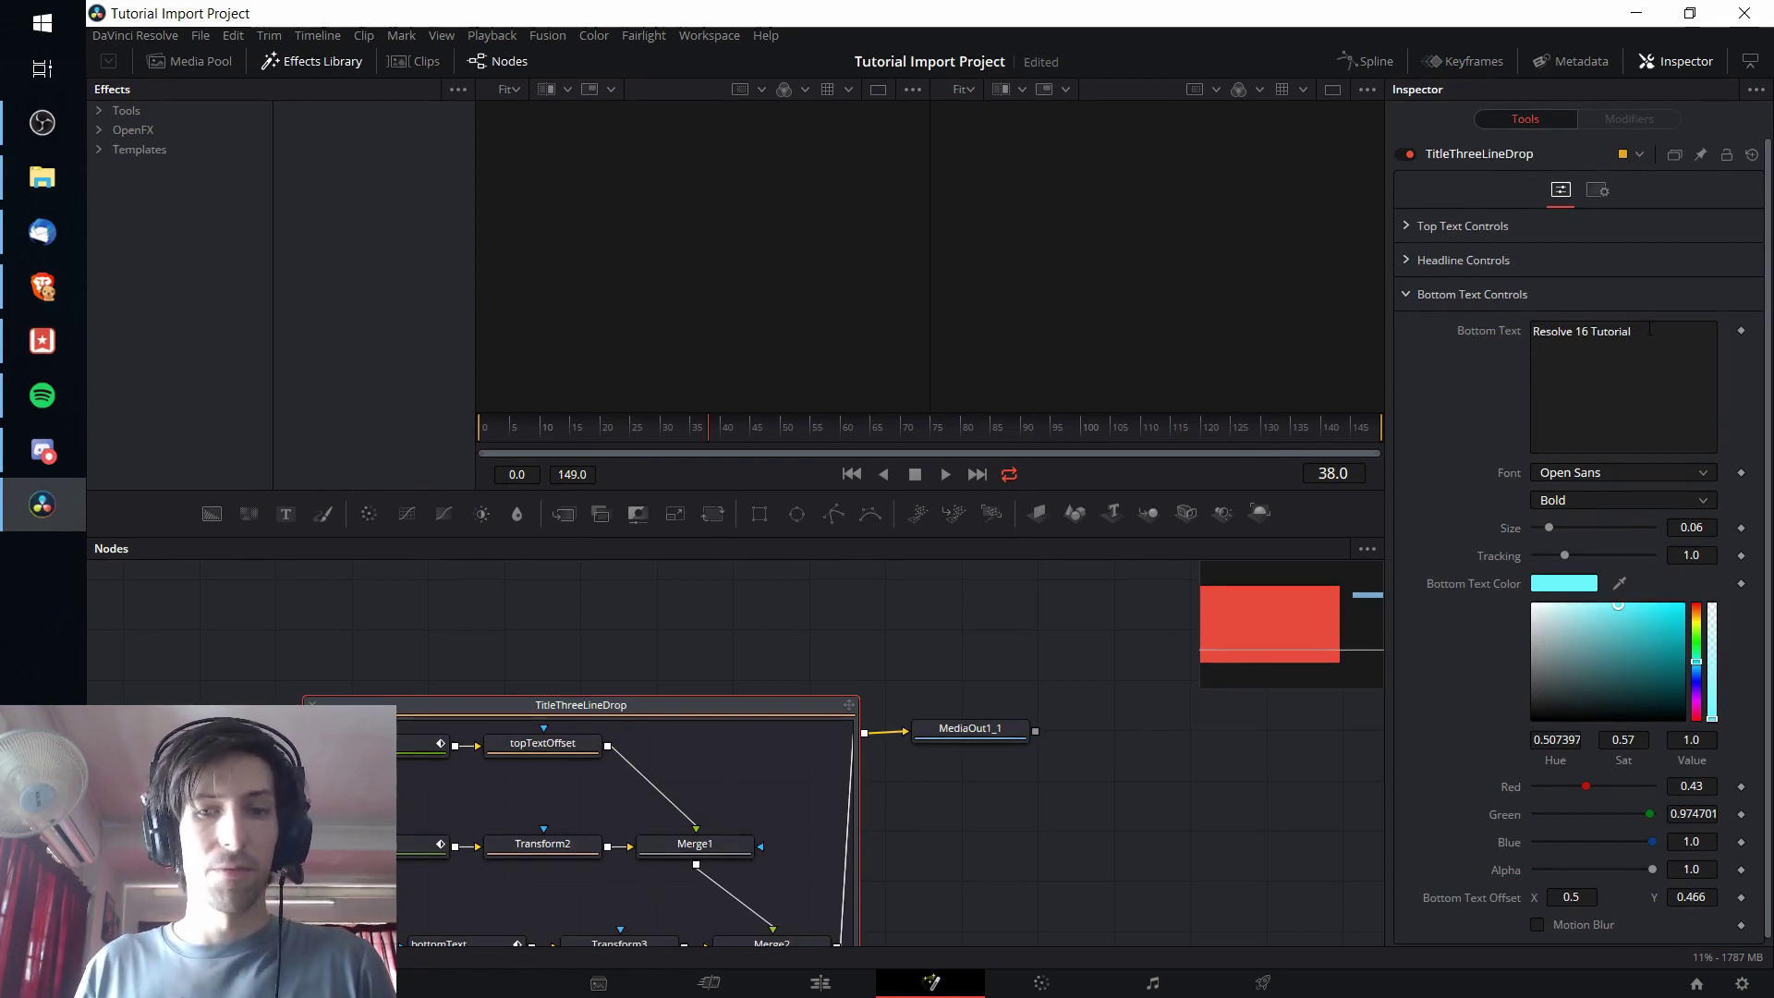
pyautogui.doubleClick(581, 705)
pyautogui.click(556, 728)
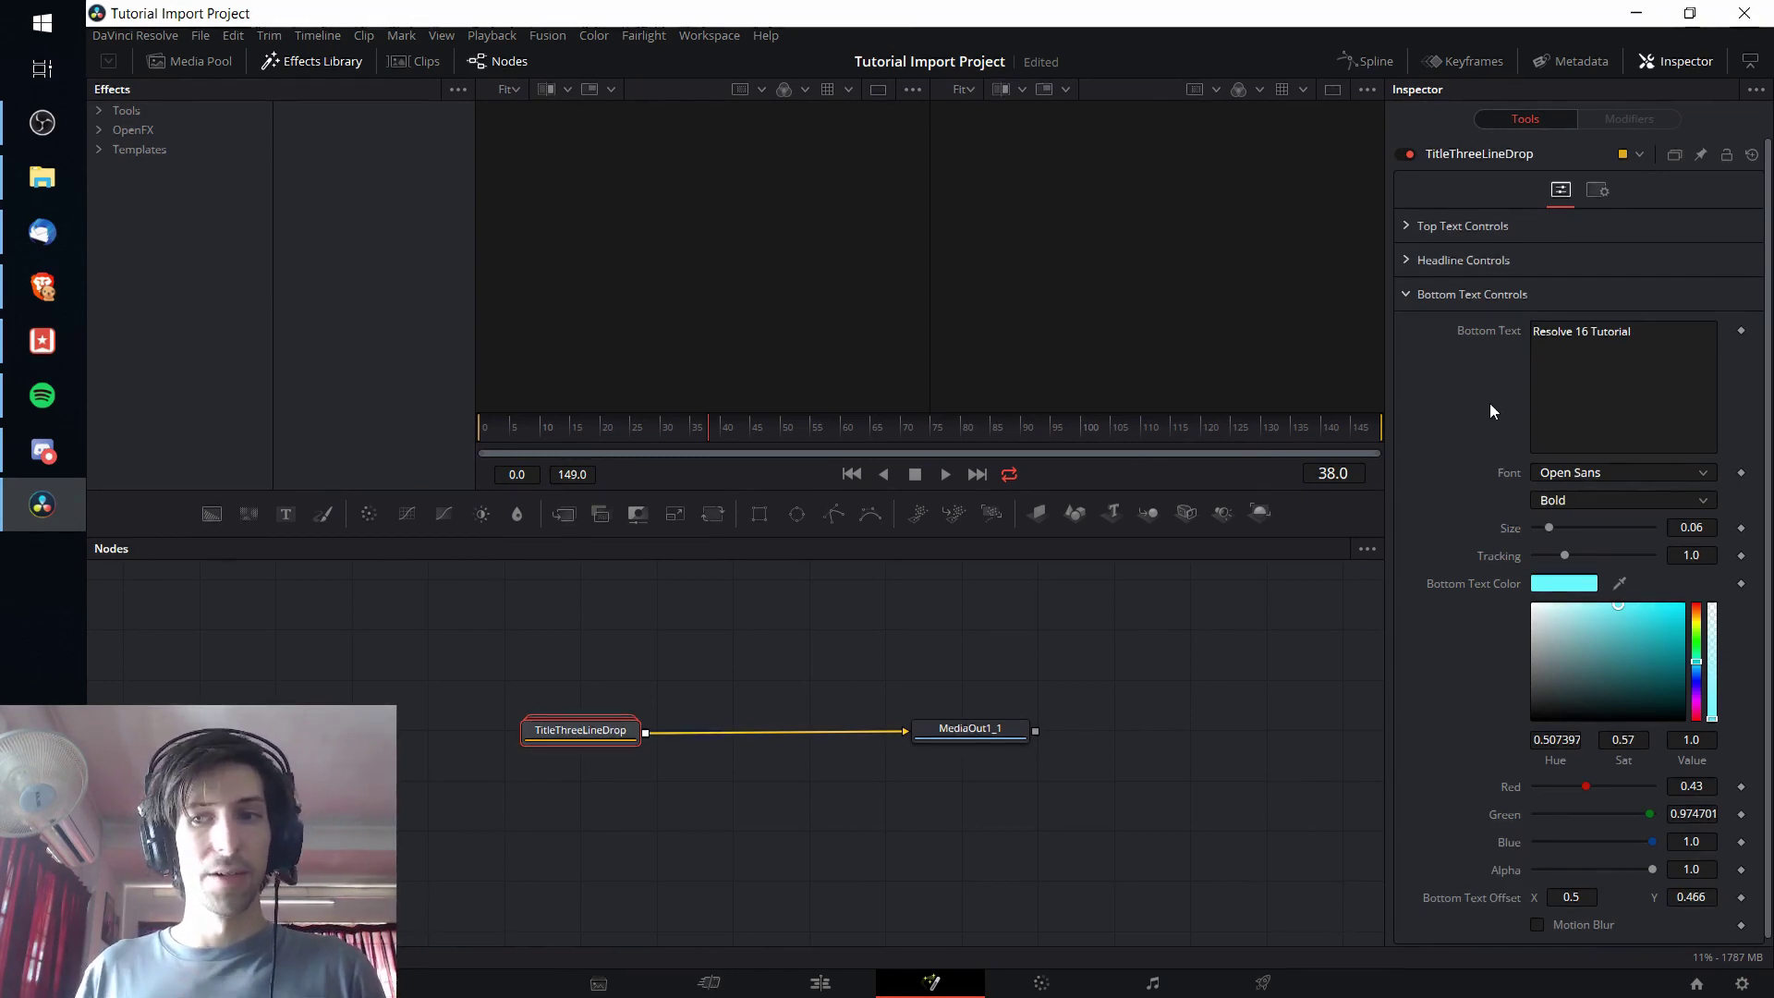
pyautogui.click(820, 982)
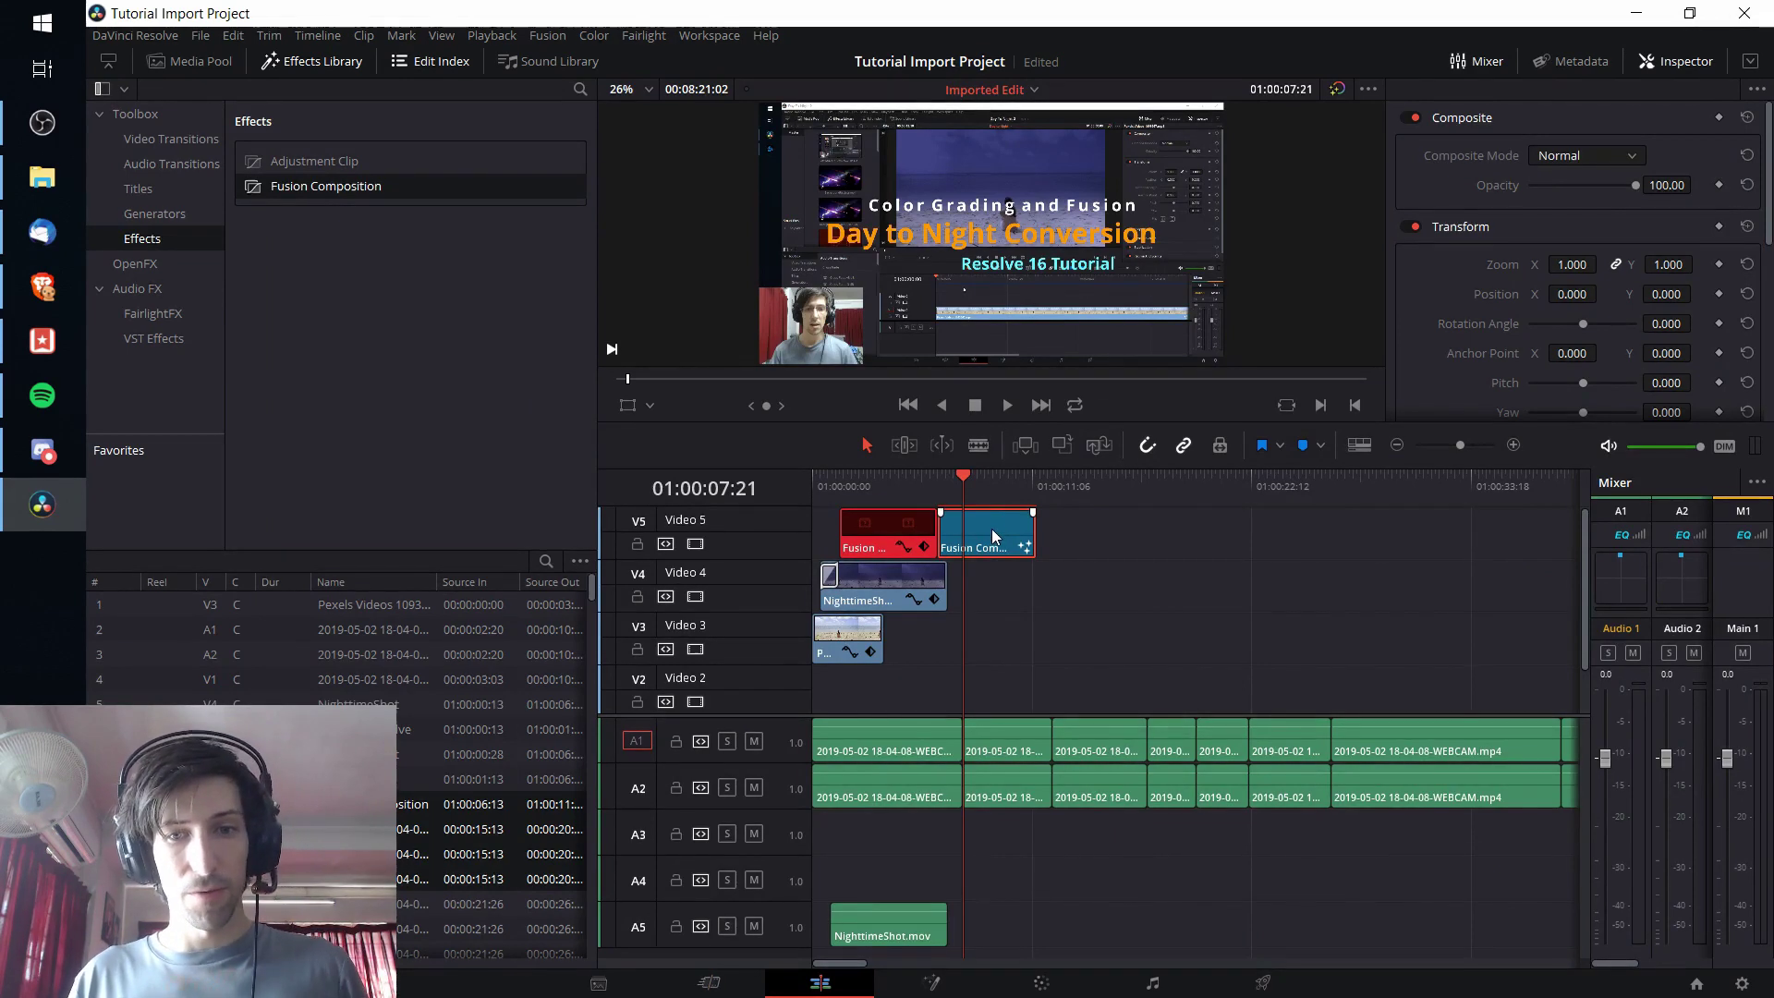
# - Move the Fusion Composition over the red offline clip on V5 and preview the title at 01:00:03:20
pyautogui.moveTo(1012, 535); pyautogui.dragTo(911, 536)
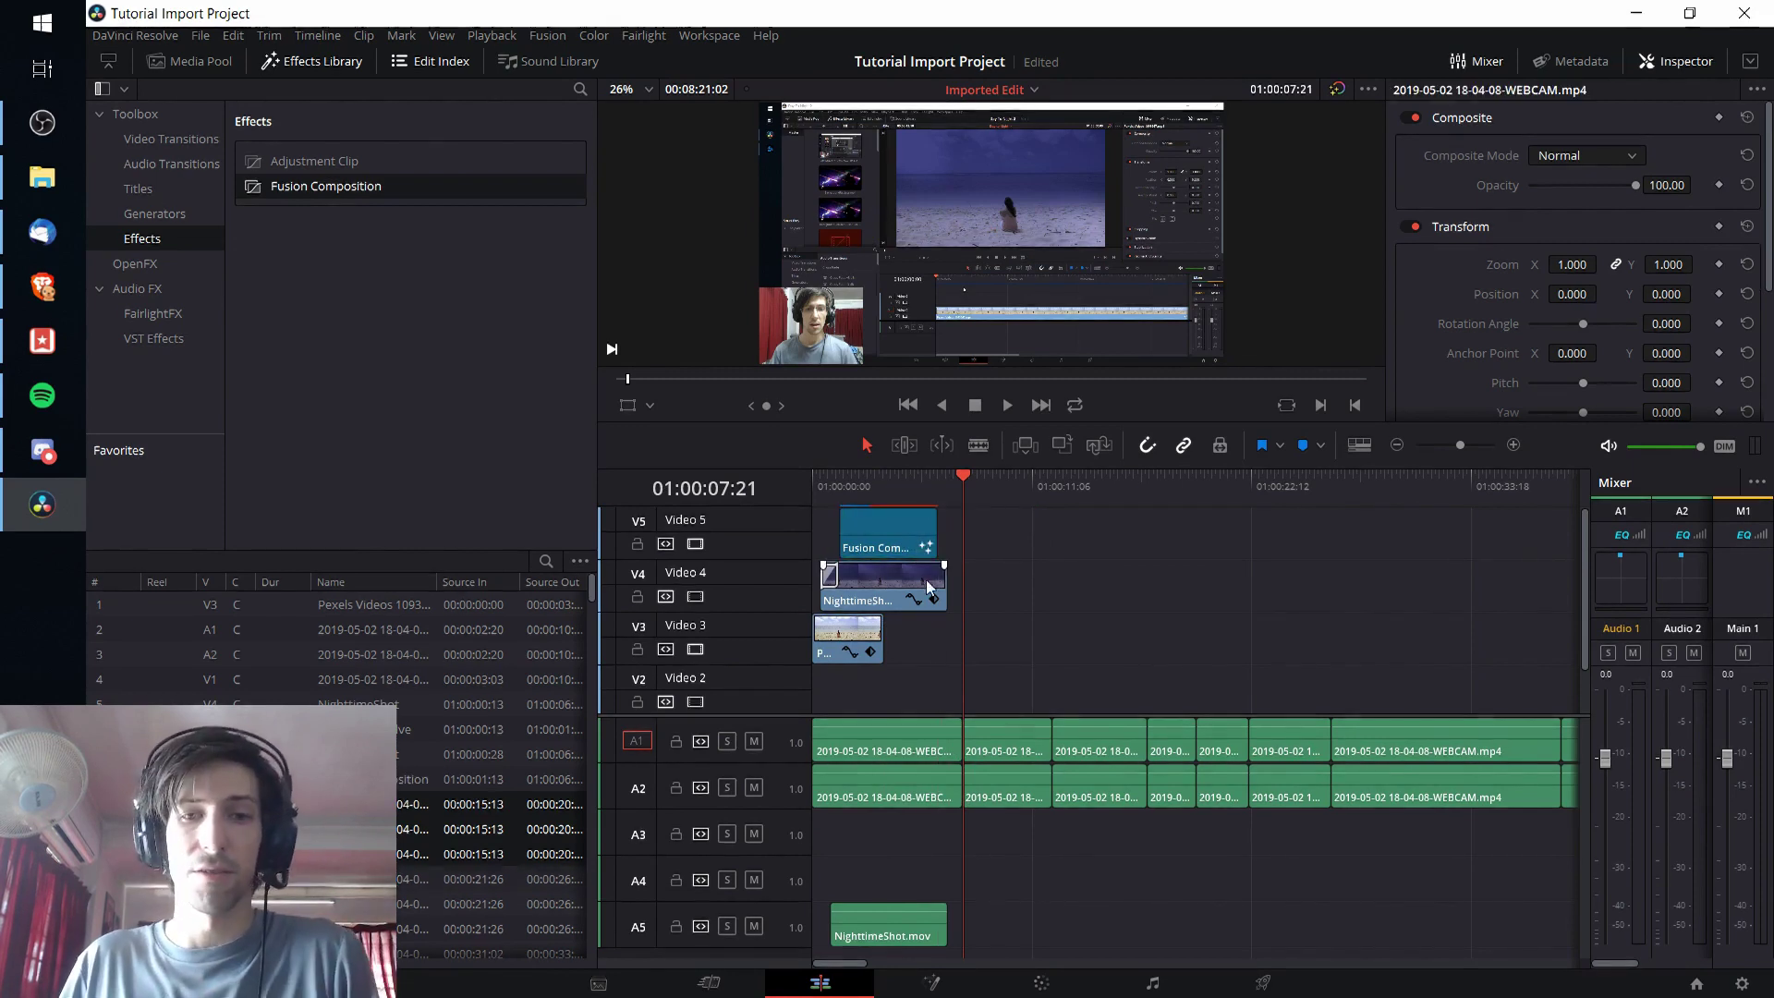
pyautogui.click(874, 497)
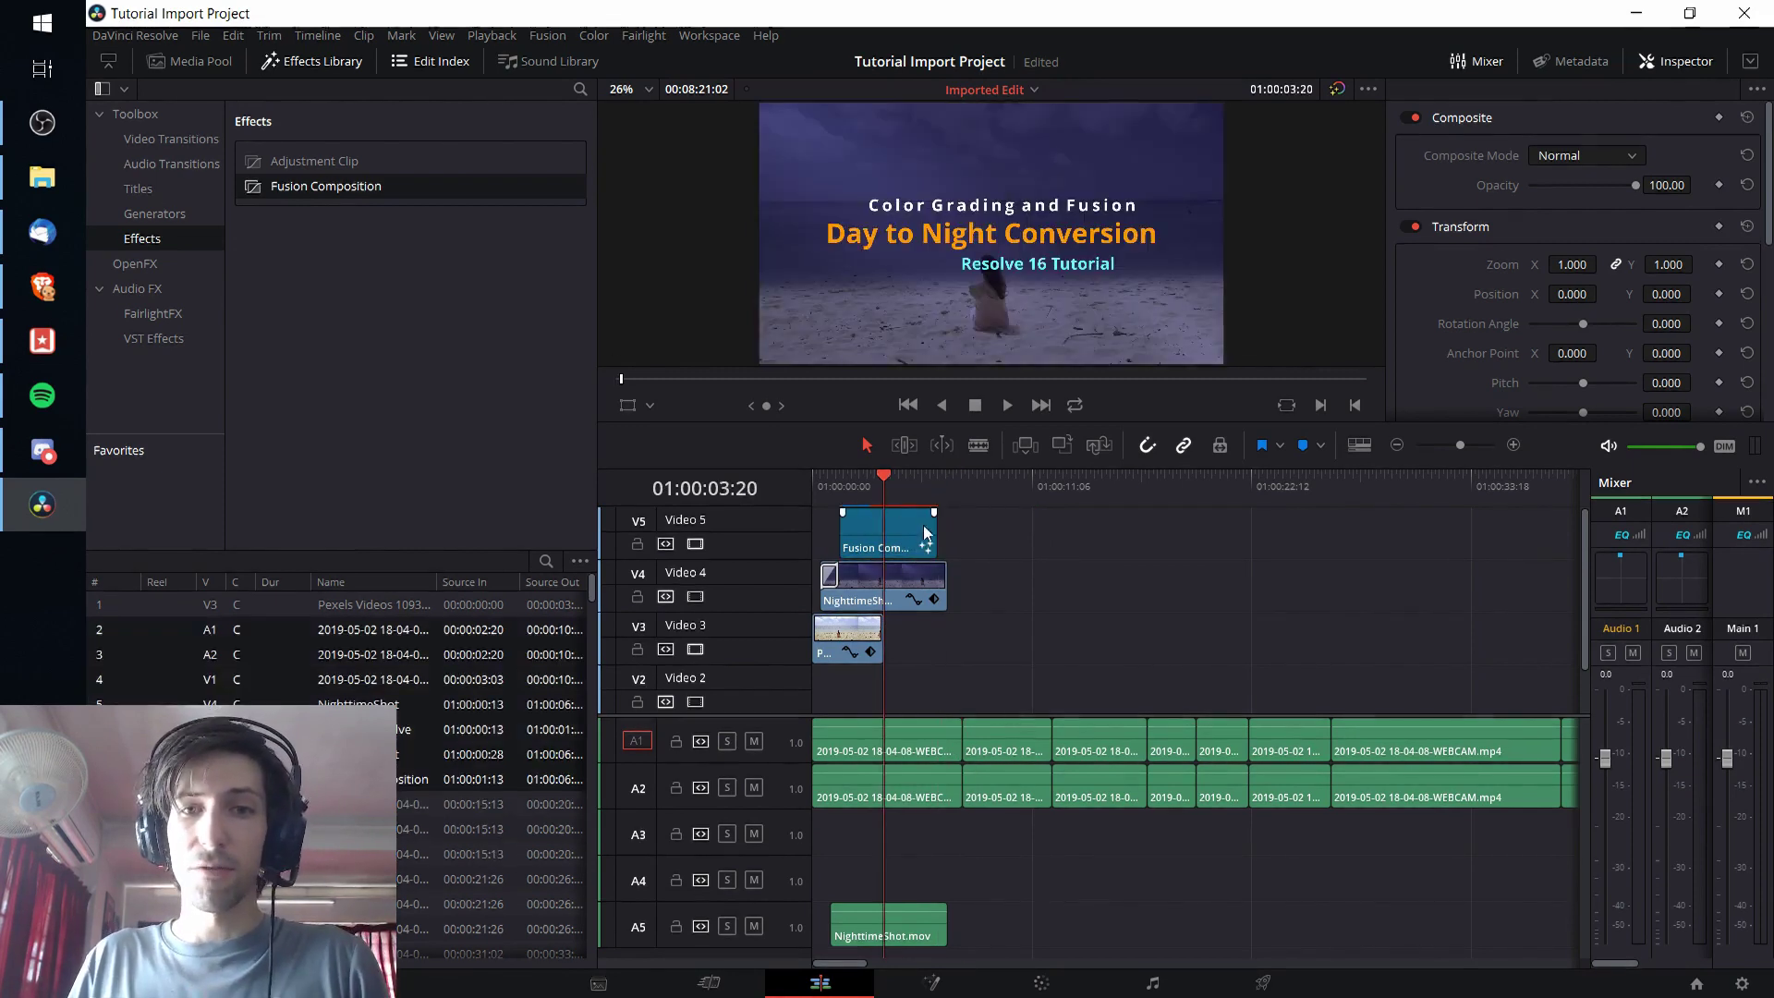
pyautogui.click(832, 478)
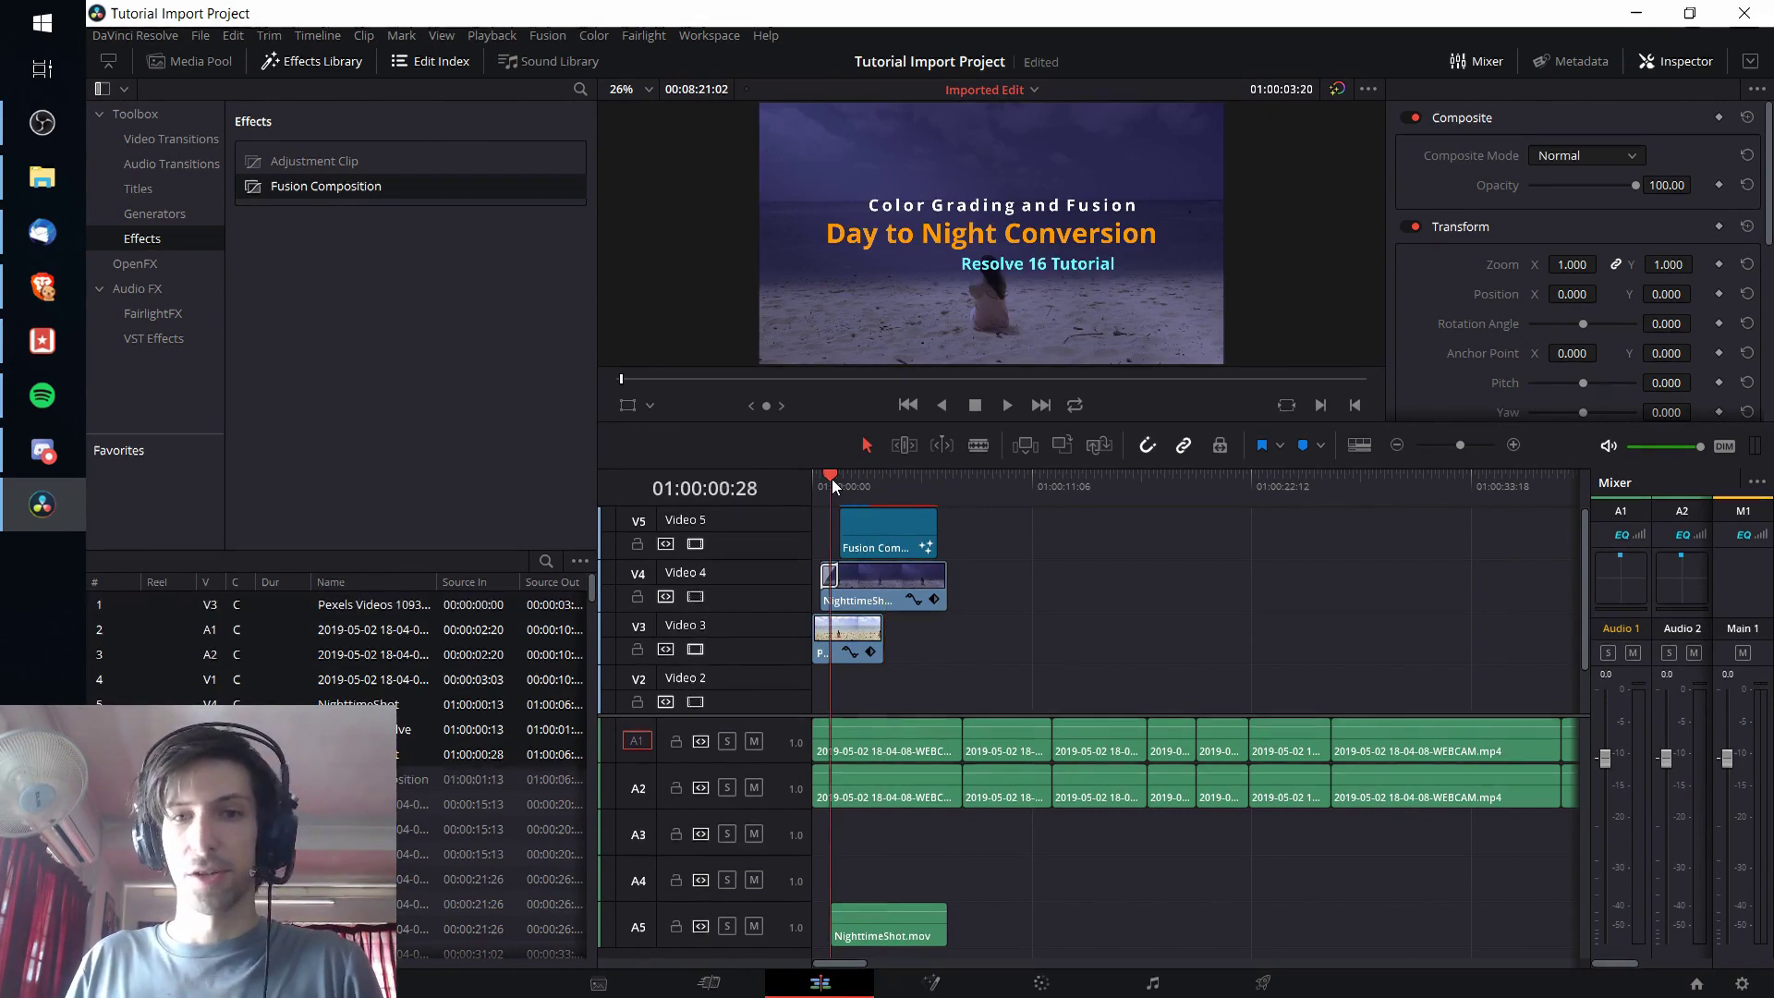
# - Play the timeline opening to confirm the rebuilt title plays, then stop
pyautogui.press('space')
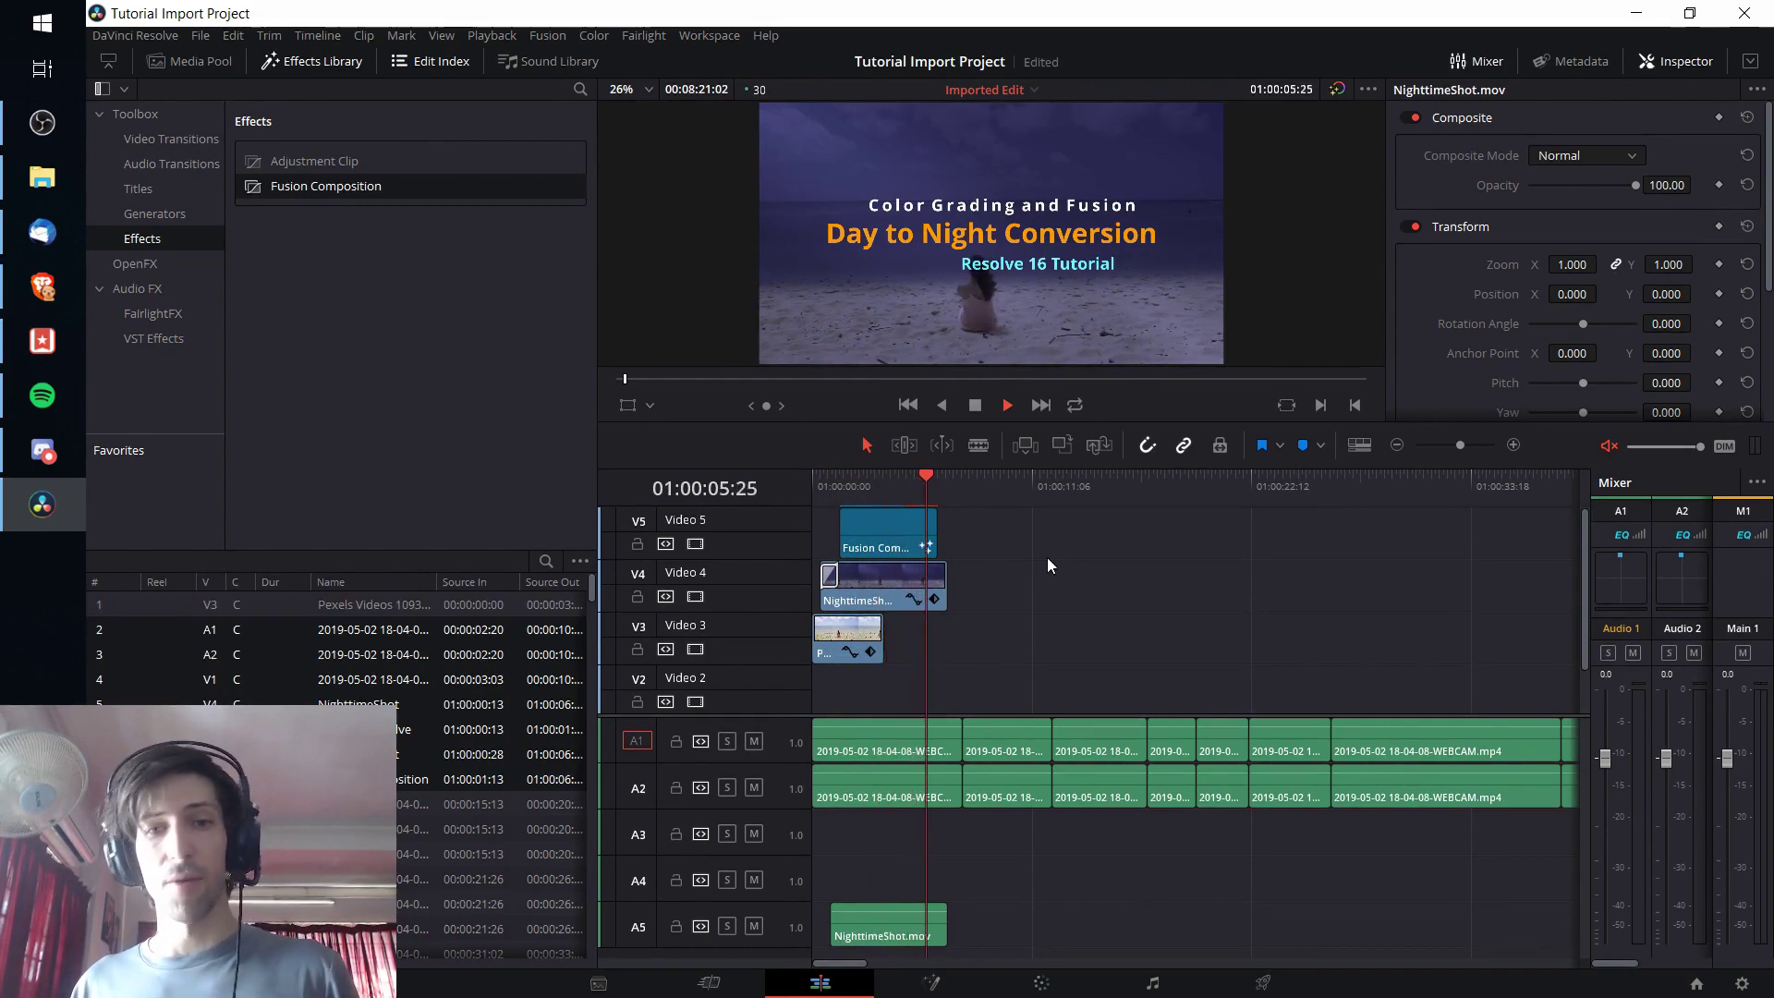
pyautogui.press('space')
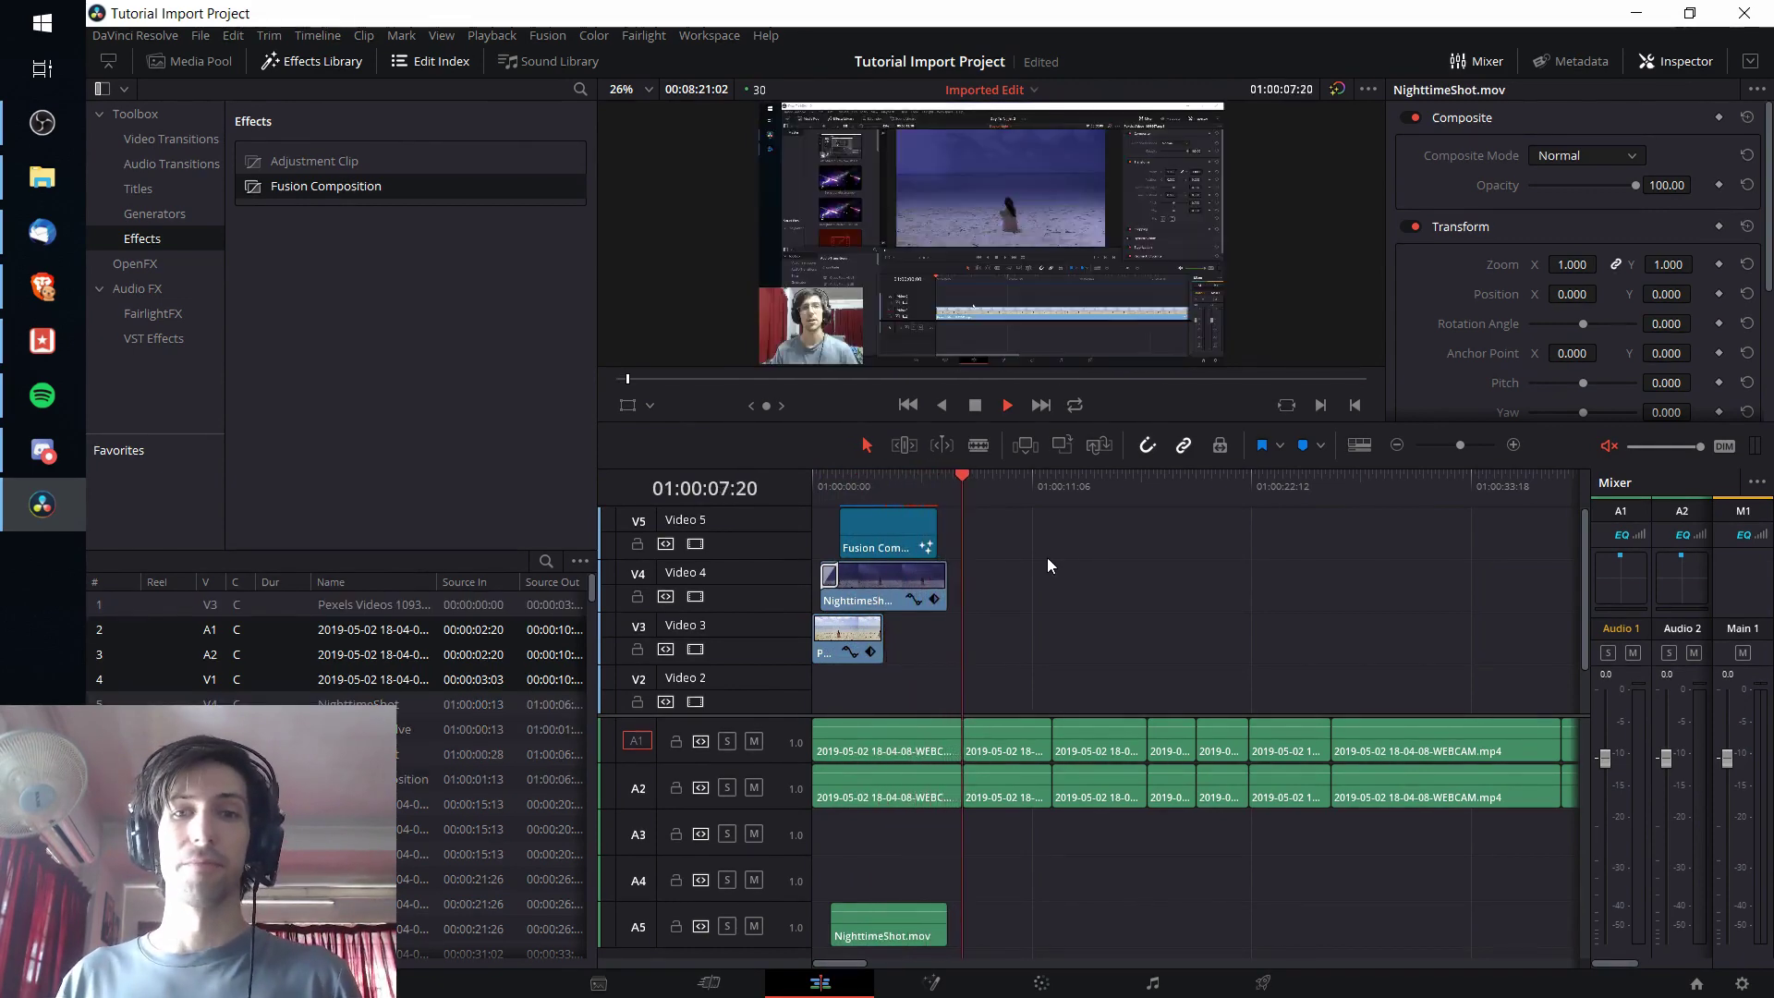